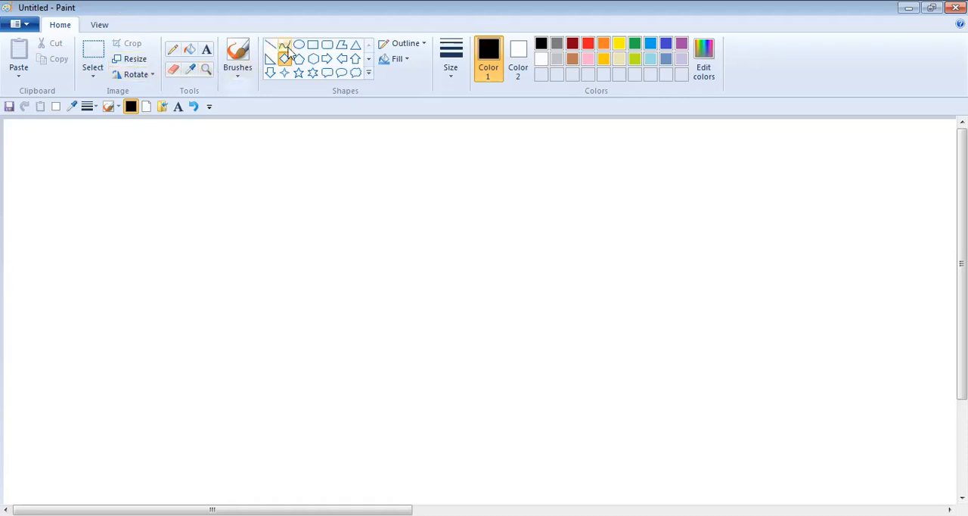
click(327, 47)
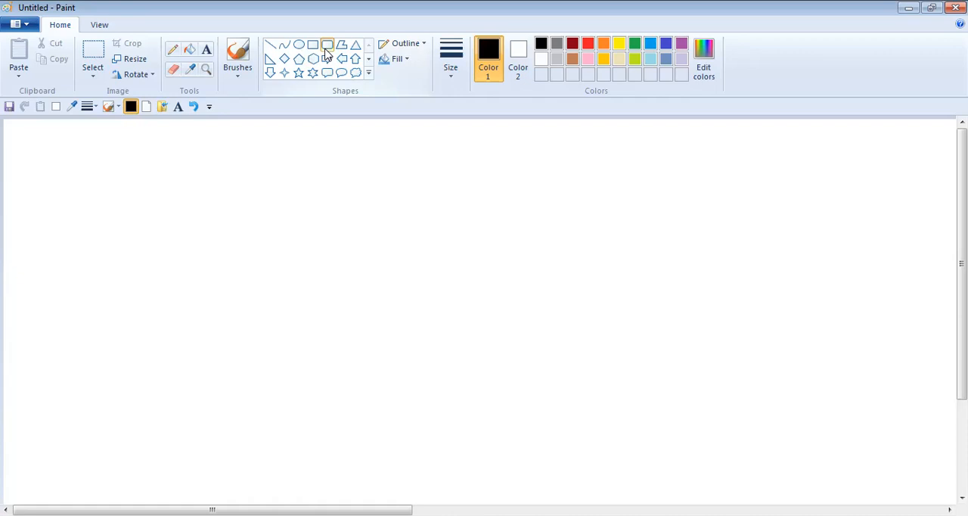
click(328, 46)
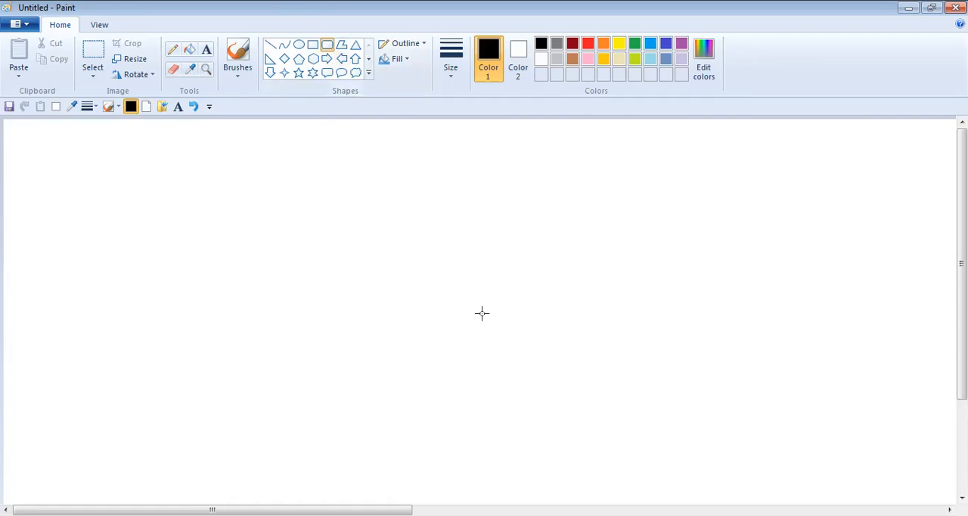
drag(408, 219, 546, 340)
drag(494, 300, 361, 299)
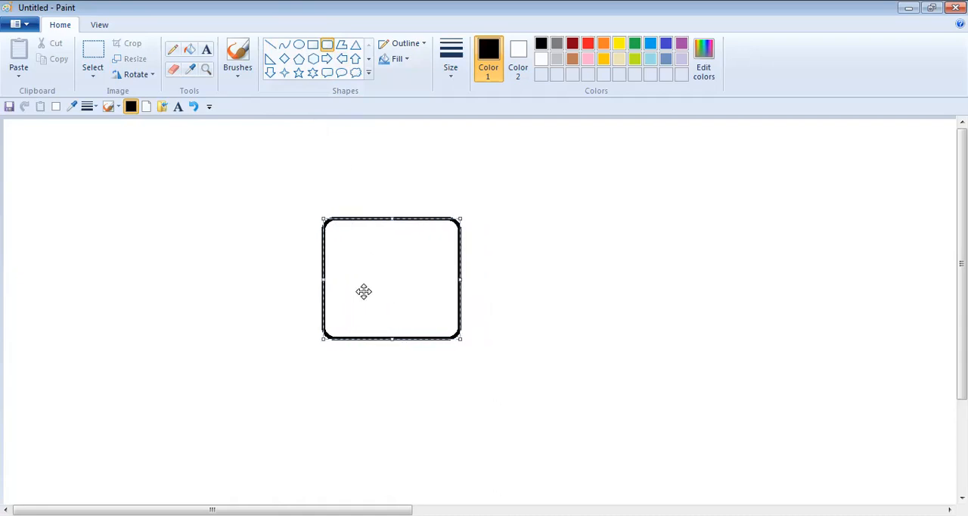
click(193, 107)
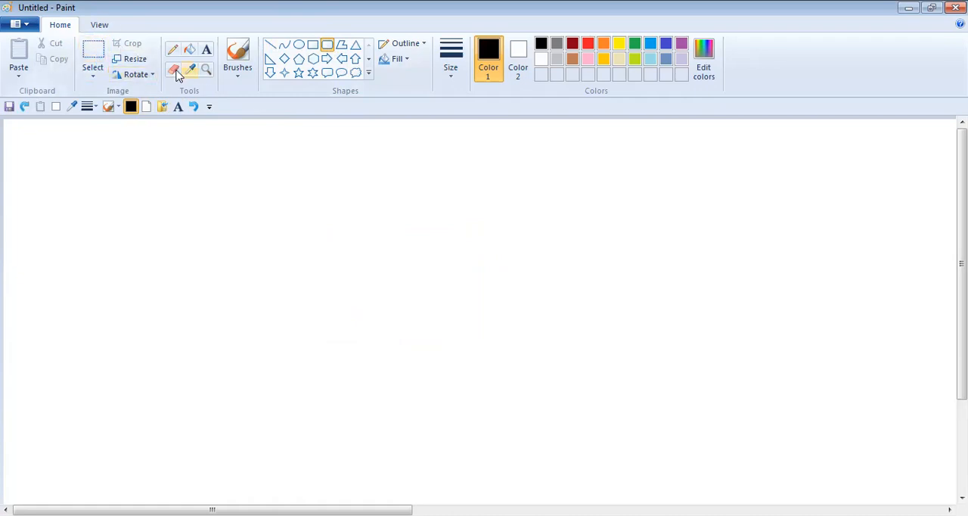
click(136, 60)
click(156, 131)
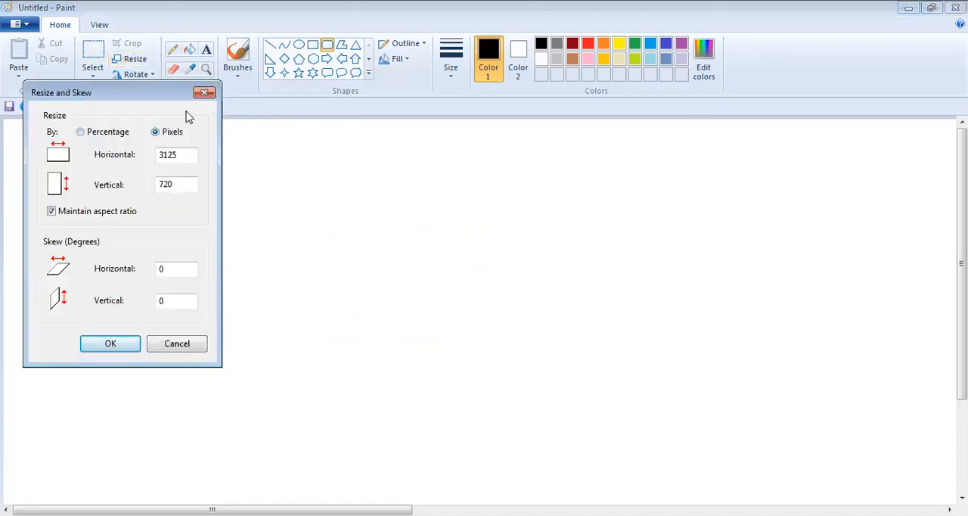
double_click(184, 154)
text(3125)
click(203, 92)
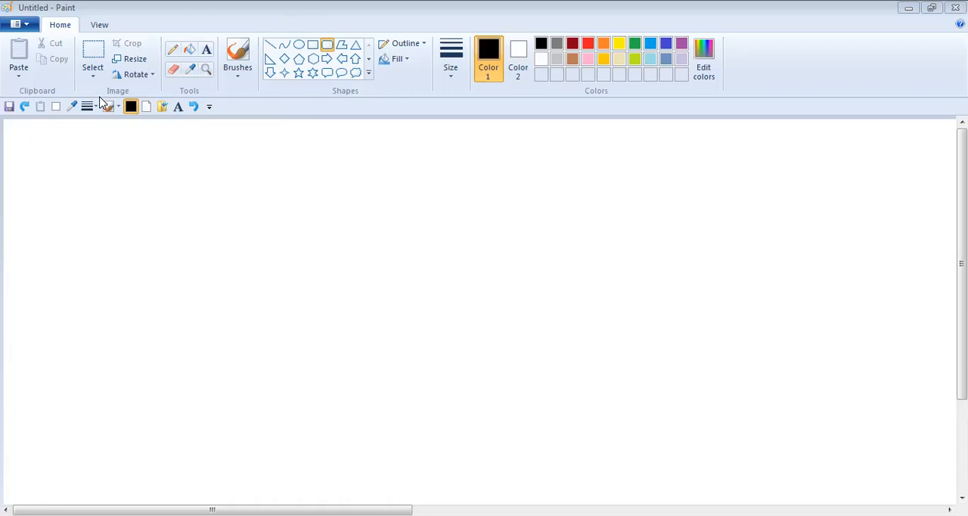
- Set the canvas width to 1080 pixels in the image properties, with the height at 720 pixels
click(29, 27)
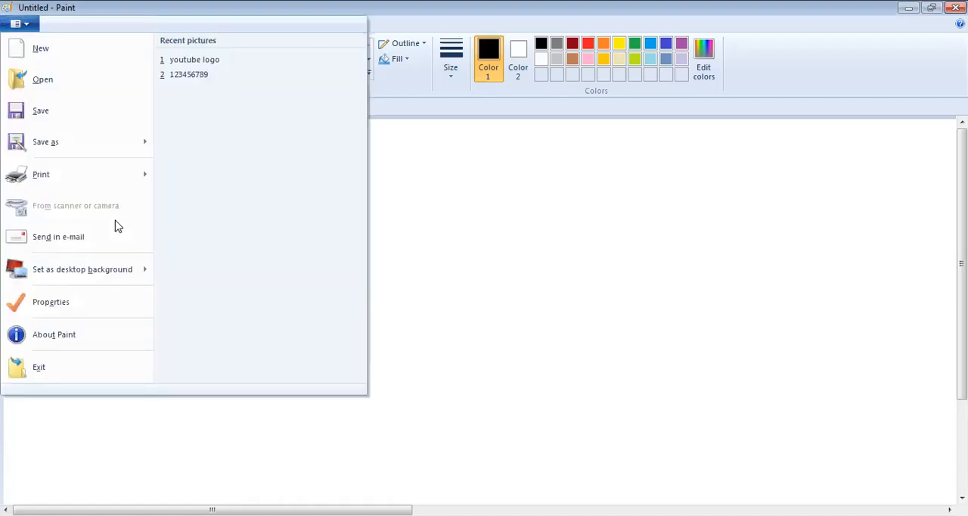
click(78, 304)
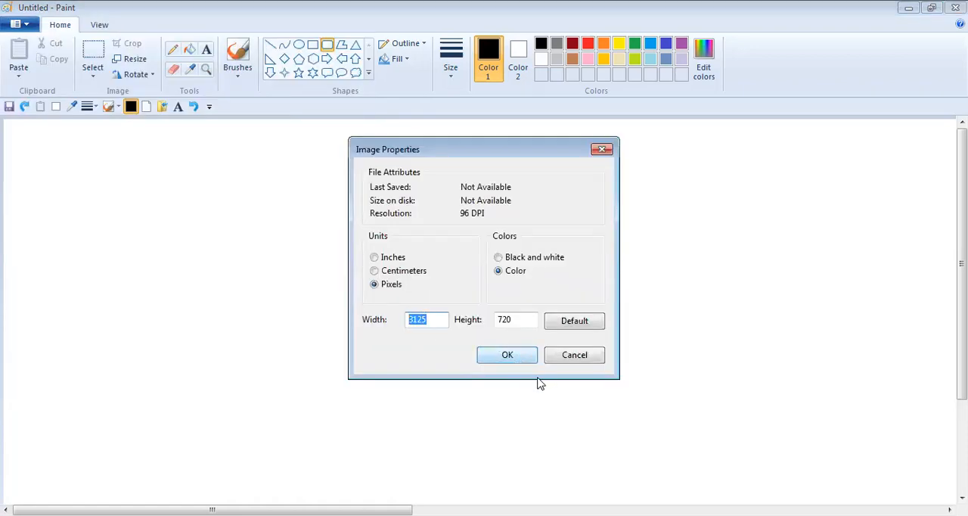
key(BackSpace)
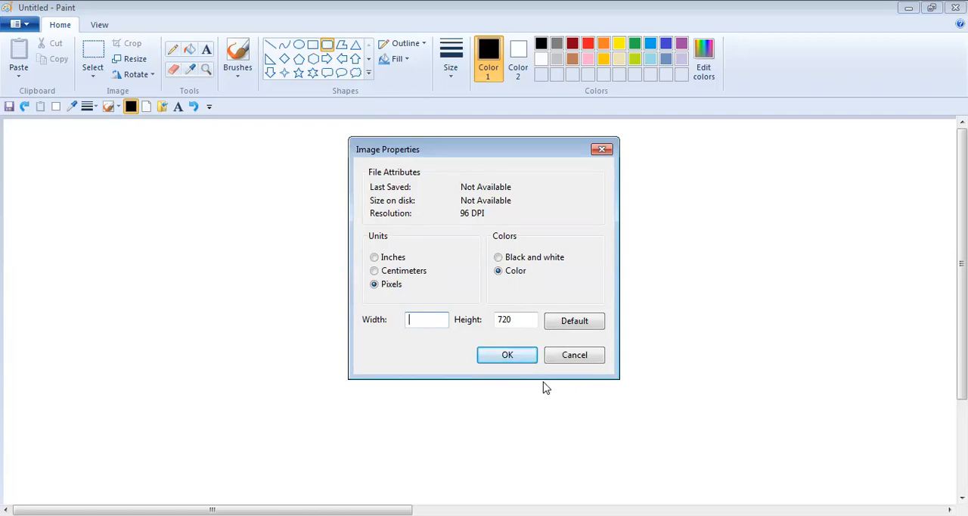
text(1080)
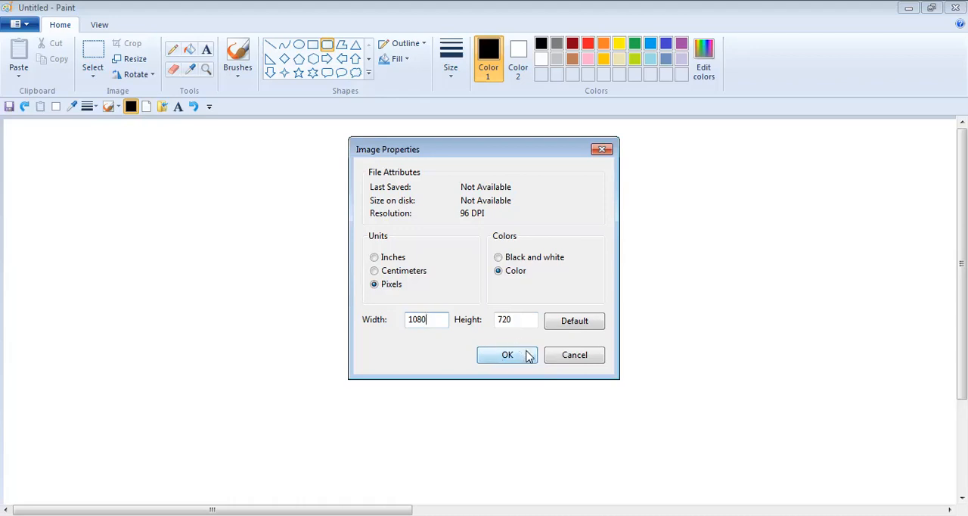
click(506, 355)
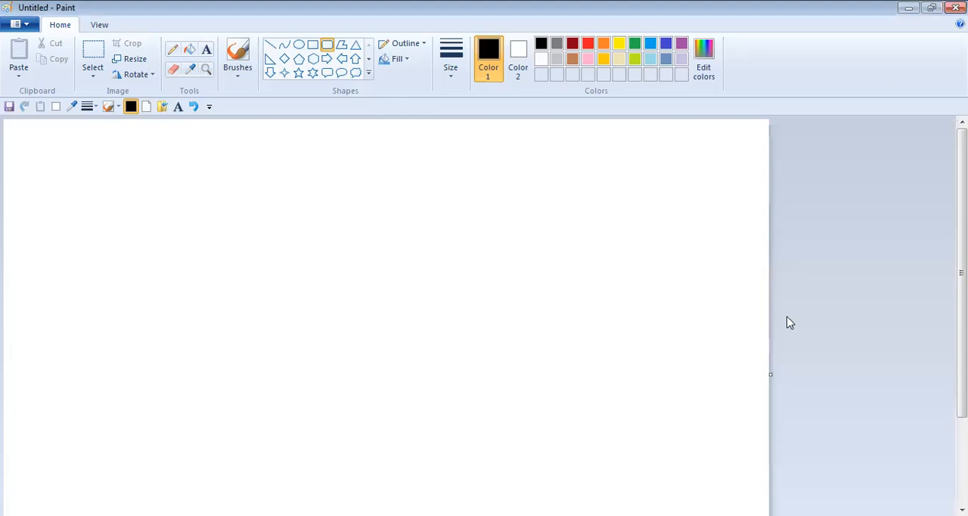
- Shrink the blank canvas freehand to a small landscape rectangle, about two fifths of its width and height
drag(962, 272, 961, 359)
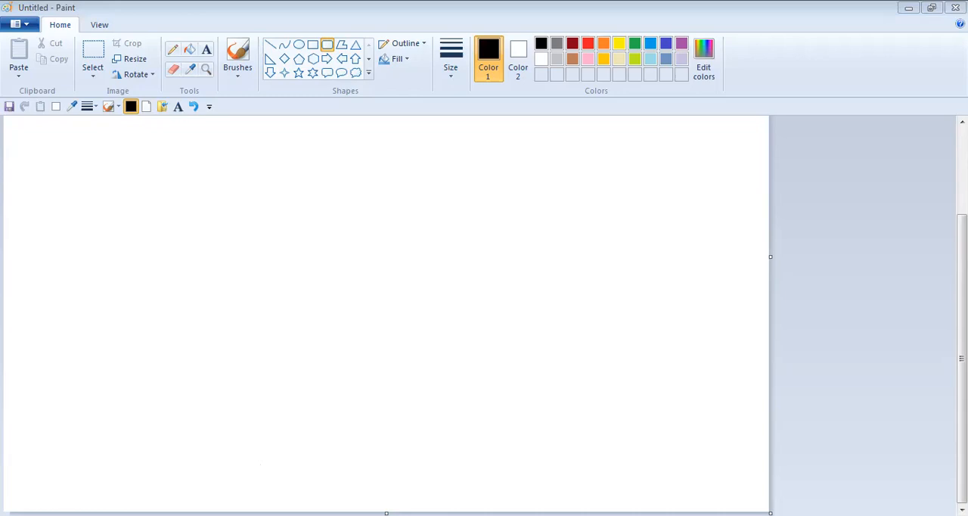
drag(598, 344, 466, 341)
drag(469, 232, 284, 242)
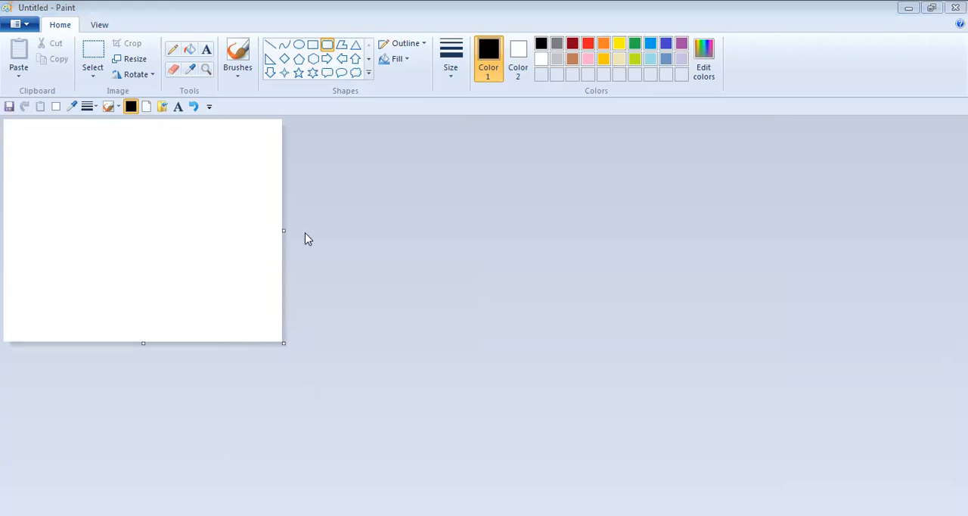
drag(283, 235, 337, 230)
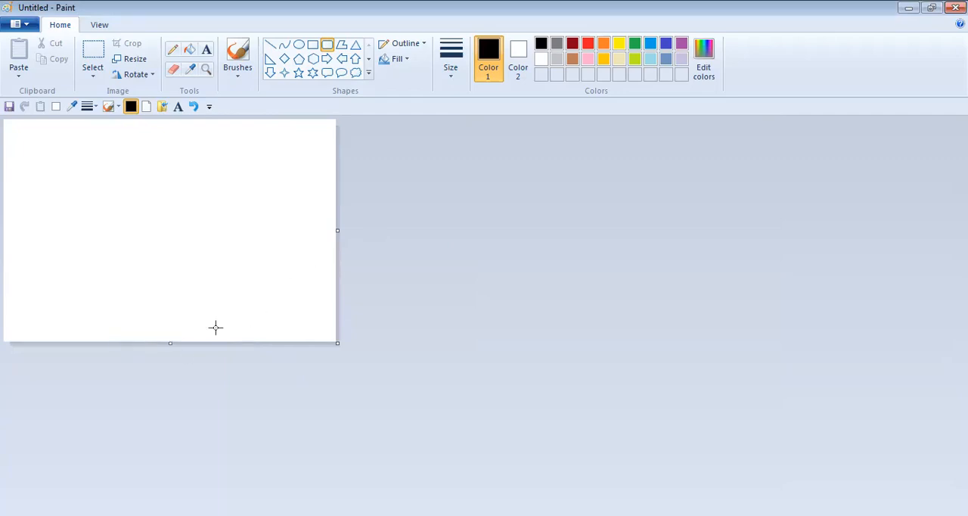
drag(337, 230, 242, 204)
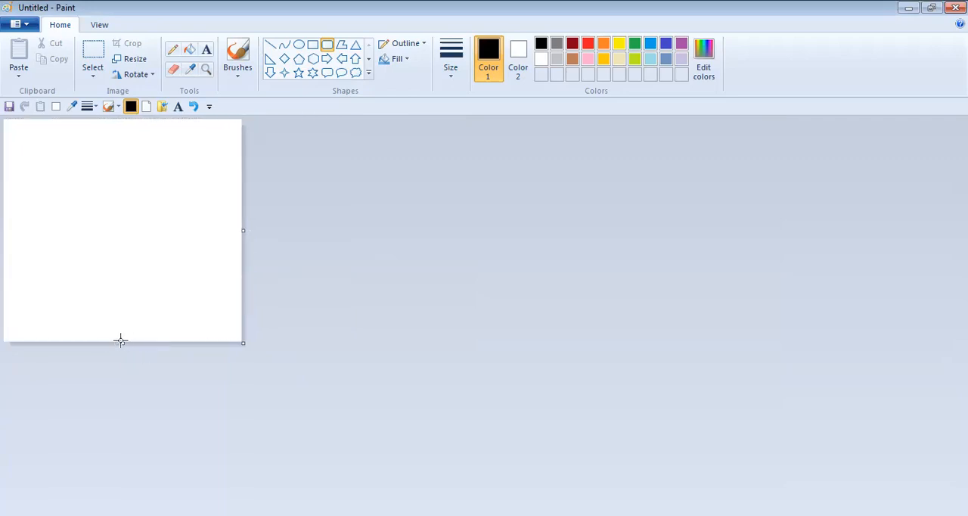
drag(121, 342, 129, 301)
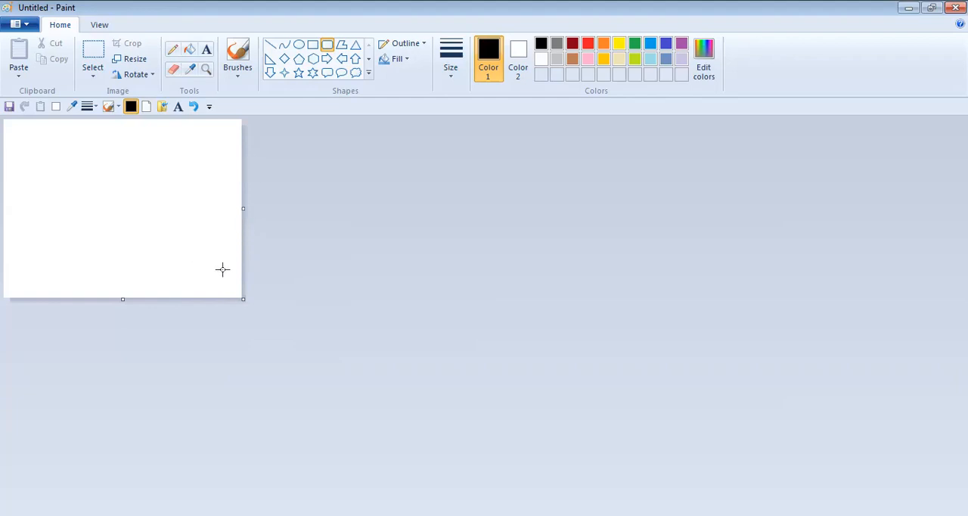
drag(243, 299, 278, 318)
drag(282, 217, 301, 220)
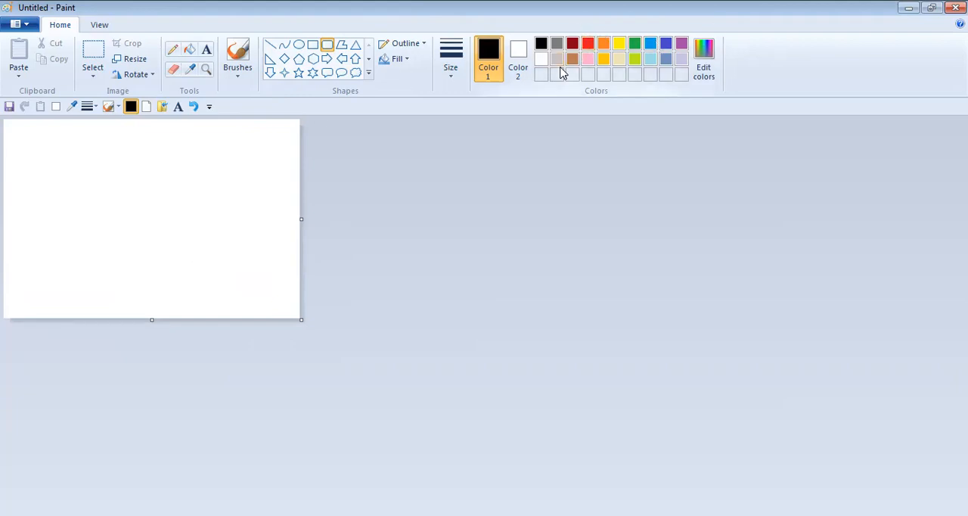
- Fill the whole canvas with the indigo palette colour
click(665, 43)
click(157, 181)
click(191, 108)
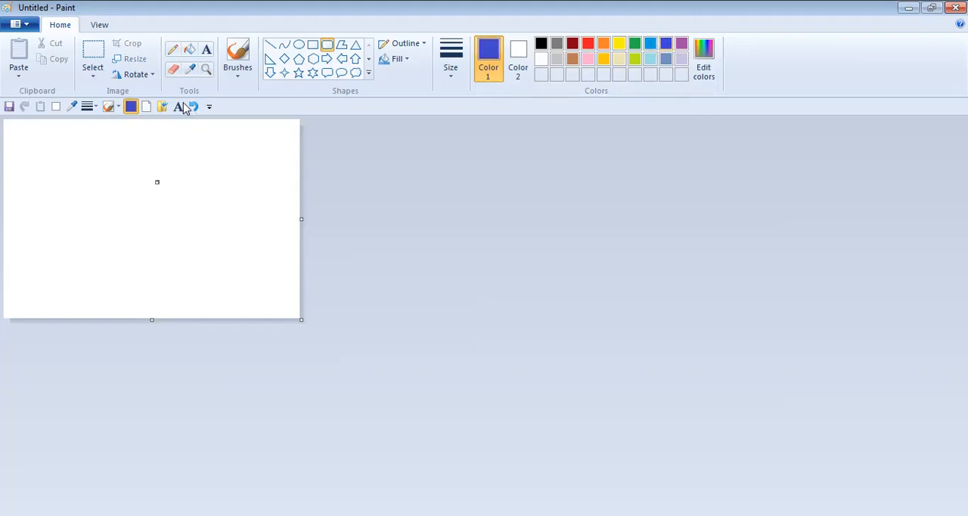
click(190, 50)
click(178, 161)
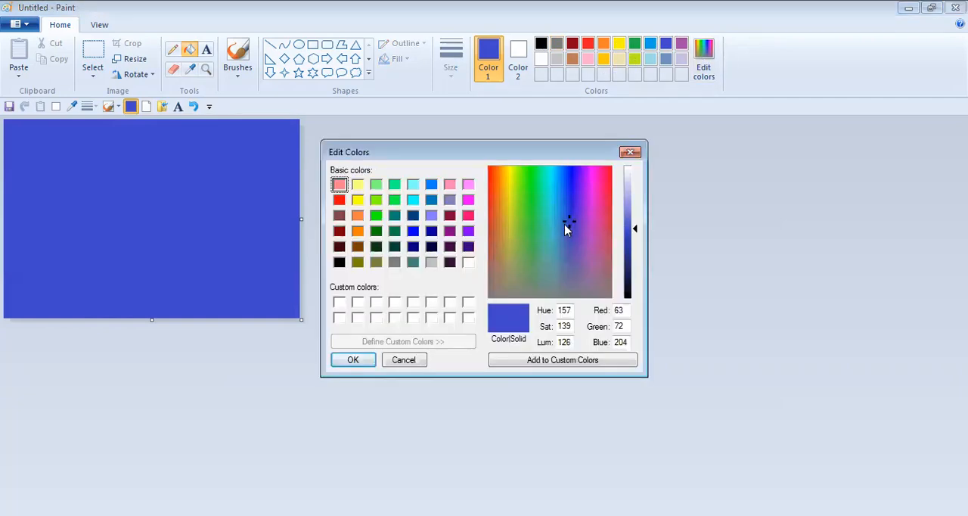
- Add bright pink (red 255, green 0, blue 128) to the custom colours and make it the drawing colour
click(589, 193)
click(608, 193)
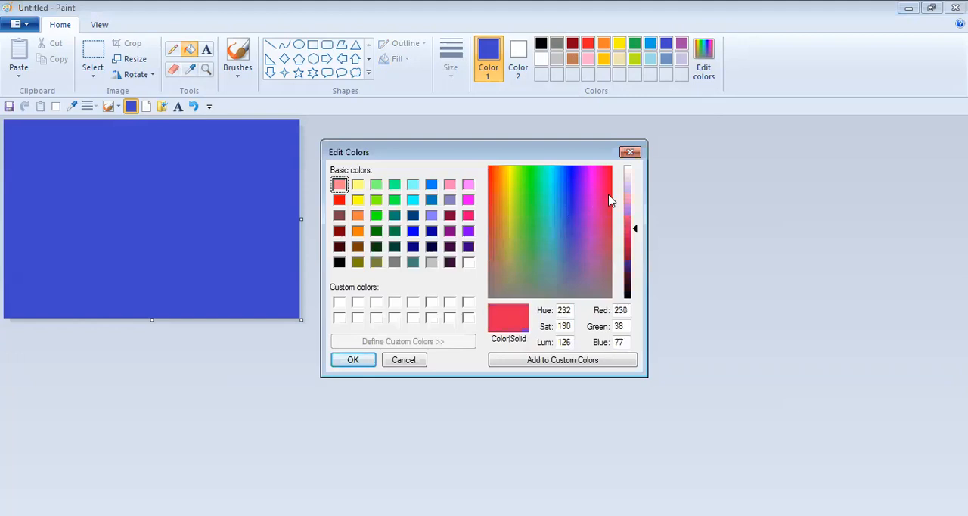
click(590, 166)
click(588, 170)
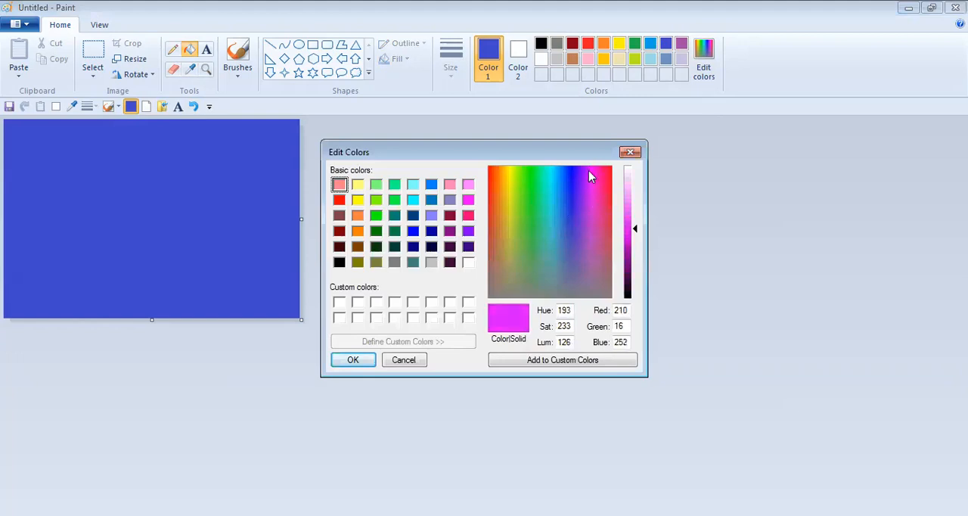
click(605, 184)
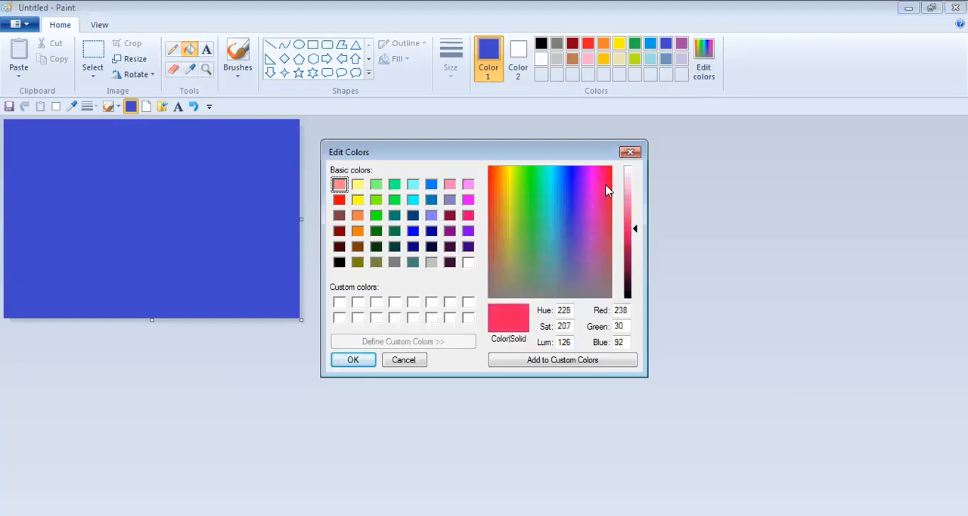
click(468, 215)
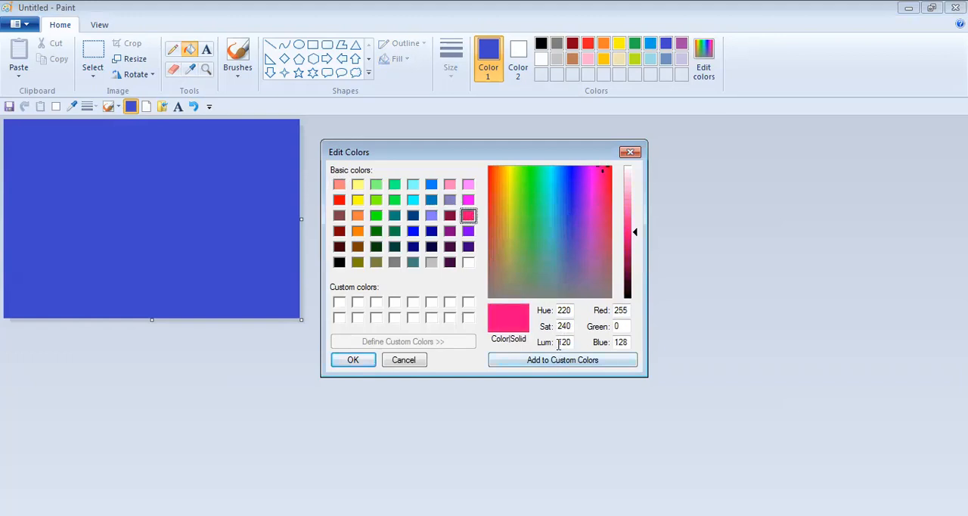
click(468, 200)
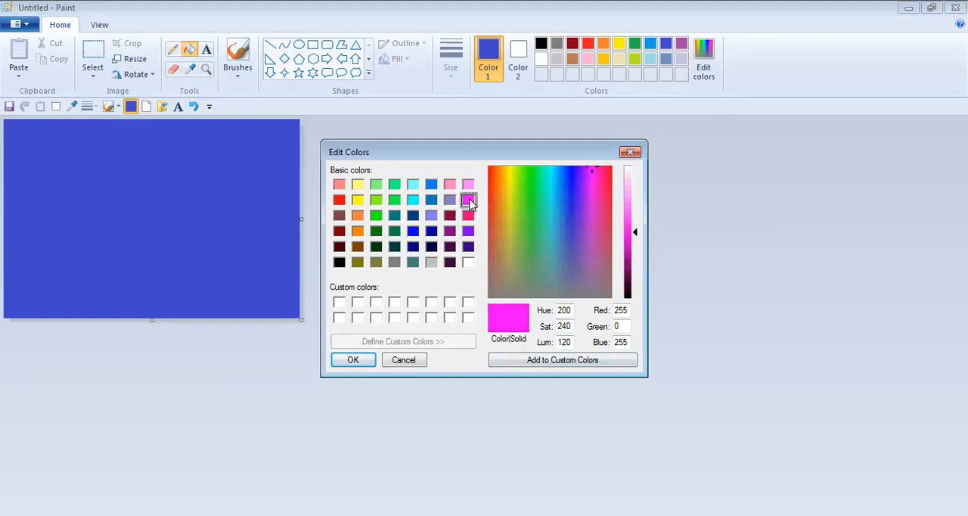
click(468, 215)
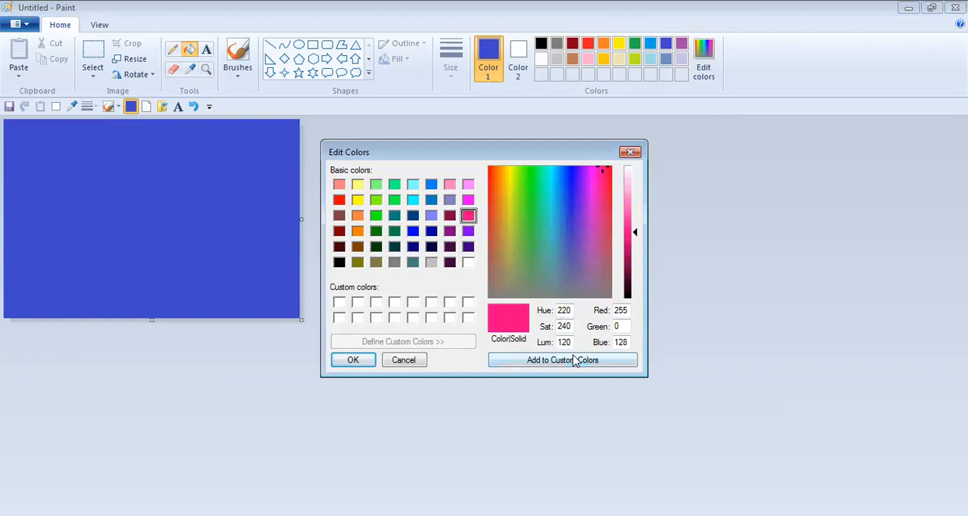
click(541, 362)
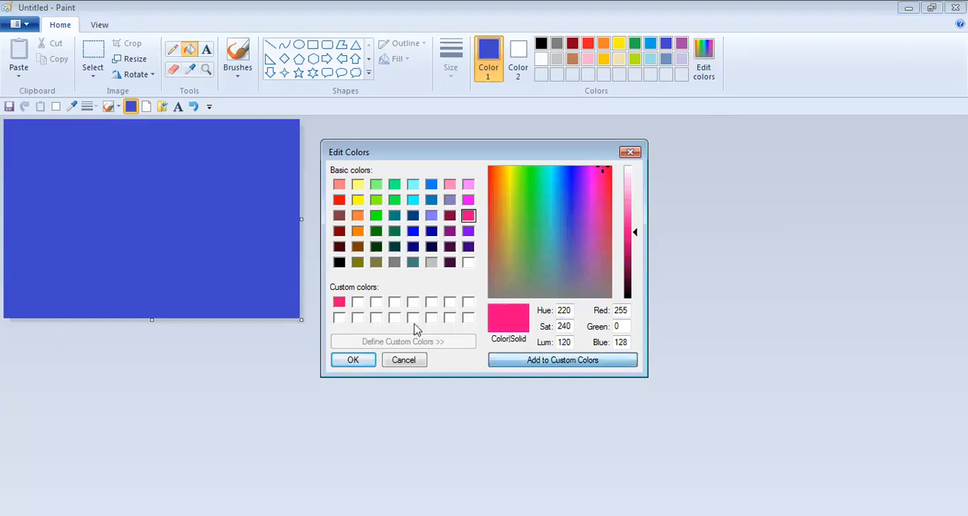
click(355, 361)
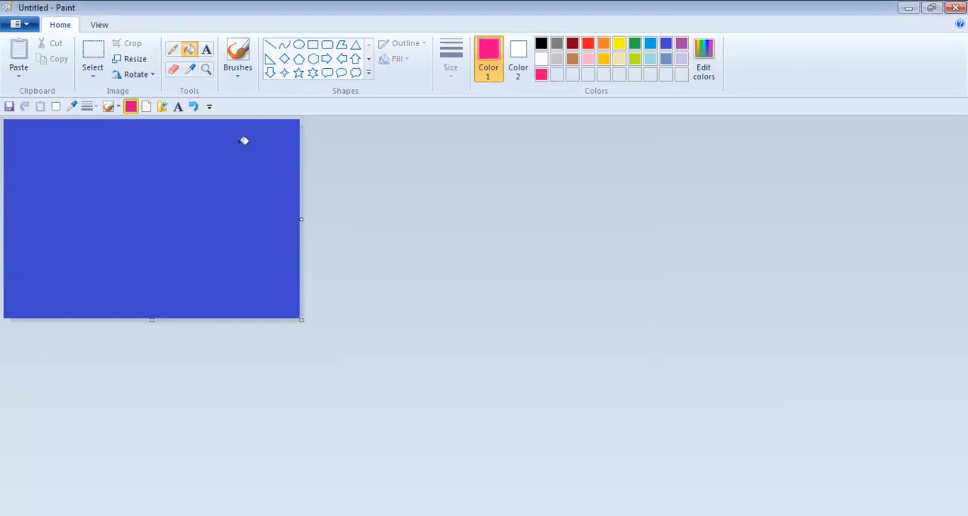
- Draw a diagonal pink line from the canvas's top edge to its left edge and fill the area below it with the same pink
click(269, 46)
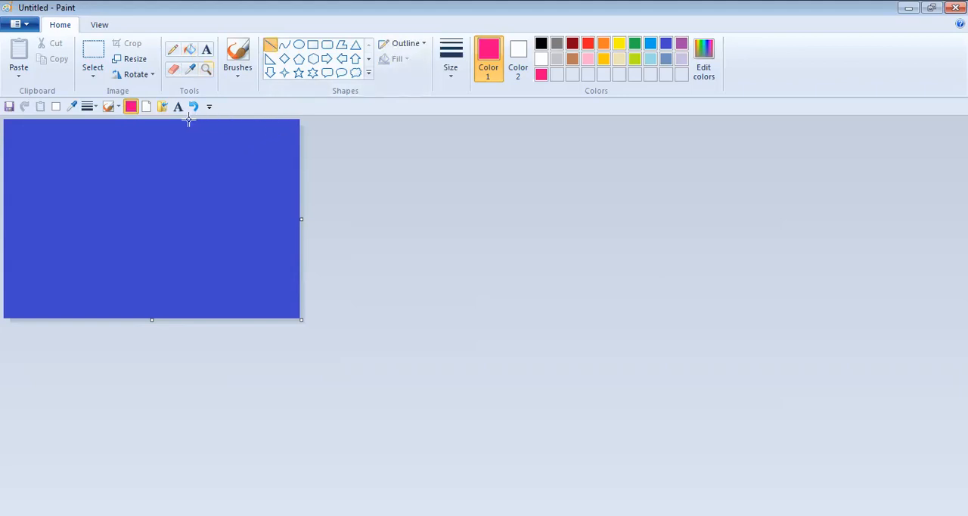
mouse_move(173, 120)
mouse_down()
mouse_move(8, 199)
mouse_move(5, 225)
mouse_up()
drag(267, 123, 3, 307)
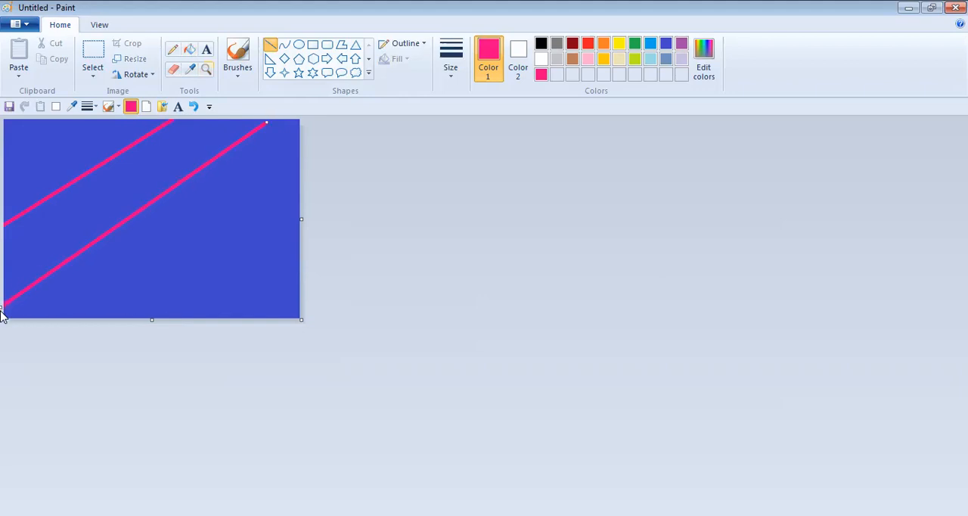
click(194, 106)
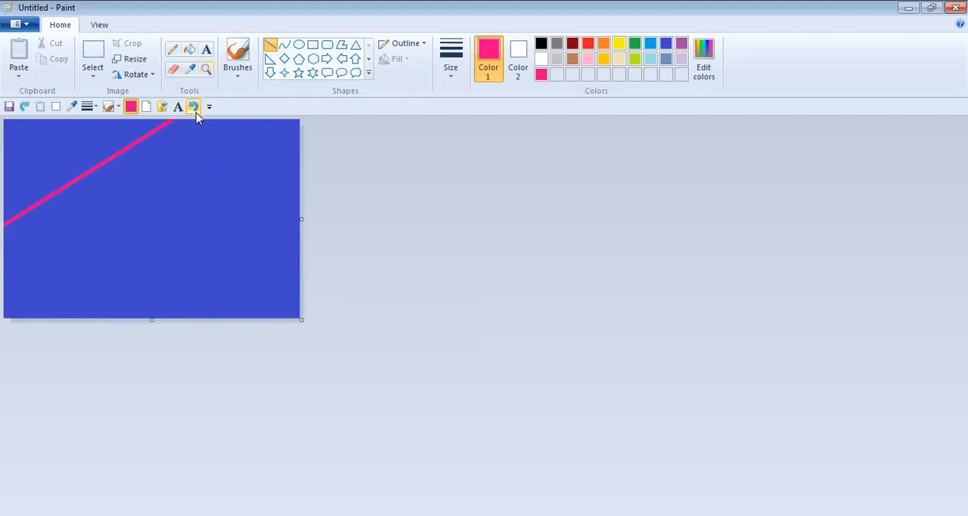
click(189, 49)
click(183, 158)
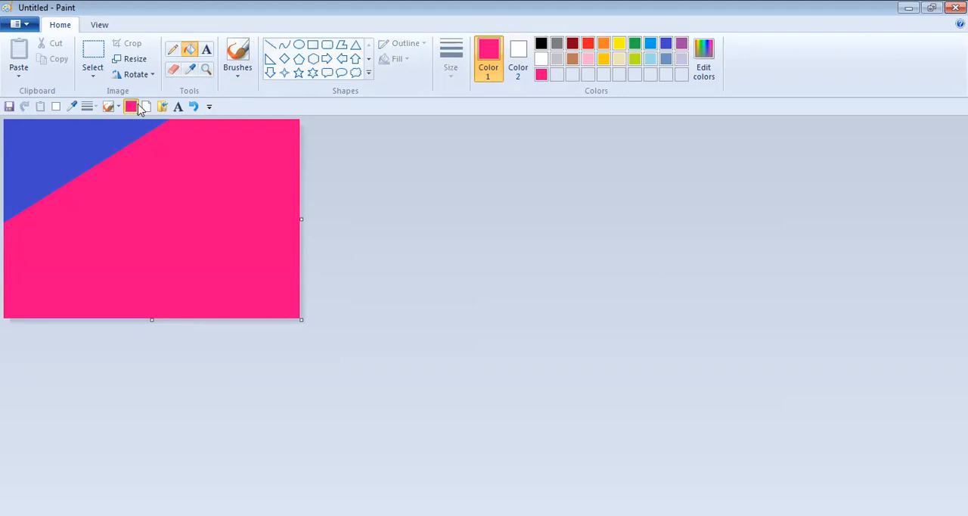
- Add magenta (red 255, green 0, blue 255) to the custom colours and fill the pink area below the diagonal with it
click(704, 57)
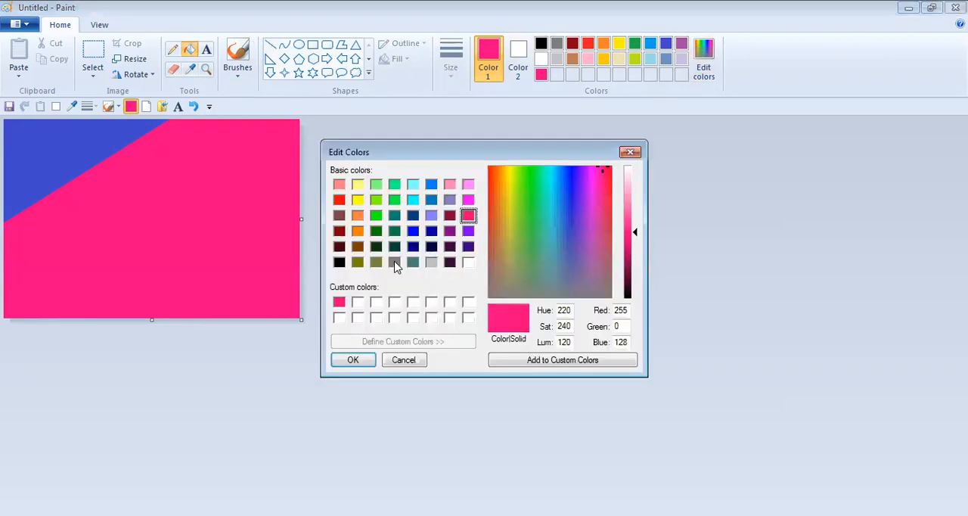
click(468, 199)
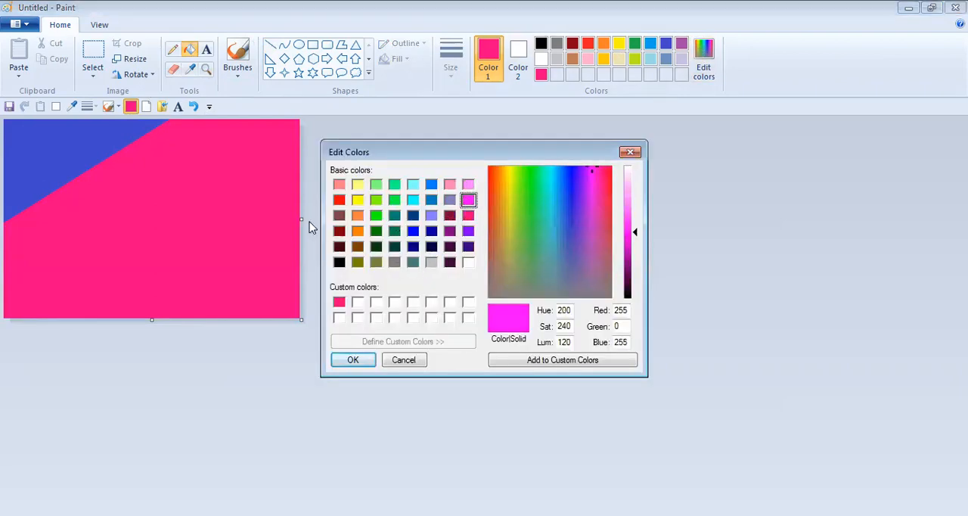
click(599, 360)
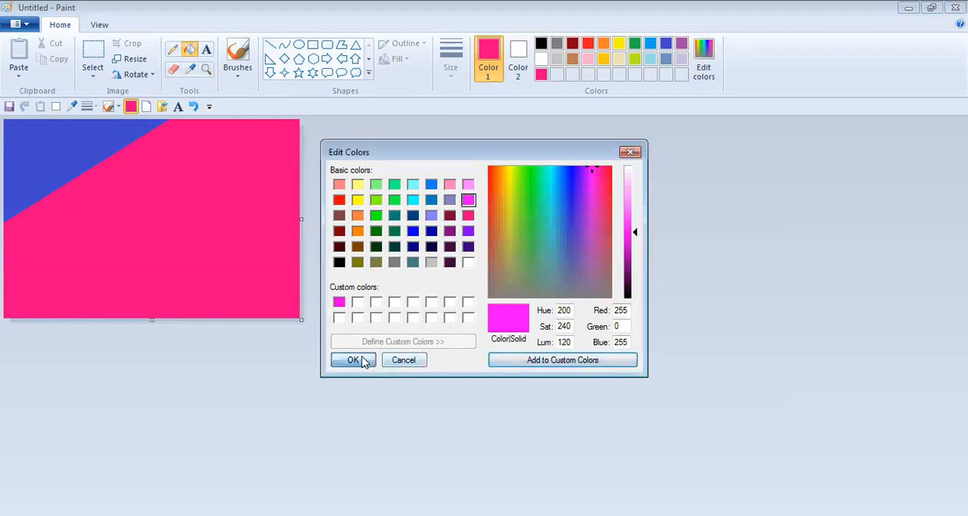
key(Return)
click(263, 272)
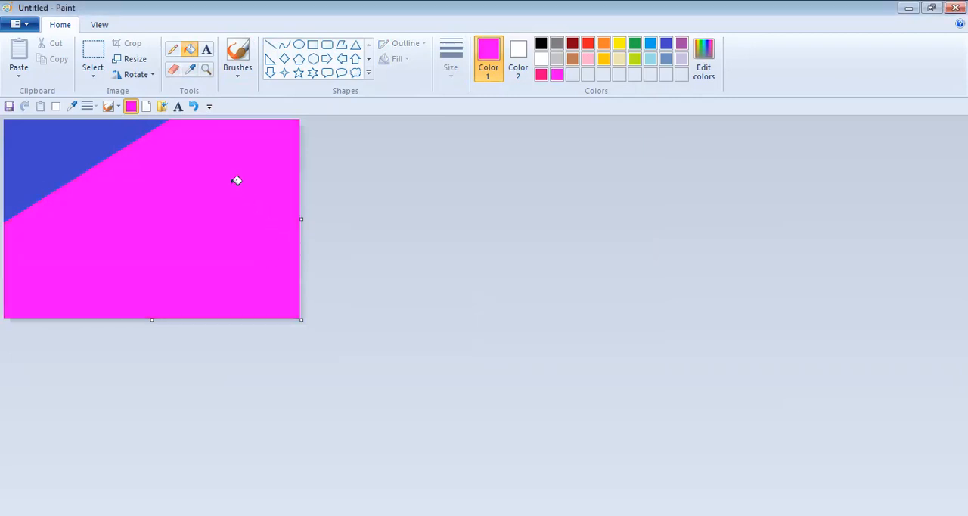
- Make the palette's orange the drawing colour
click(604, 45)
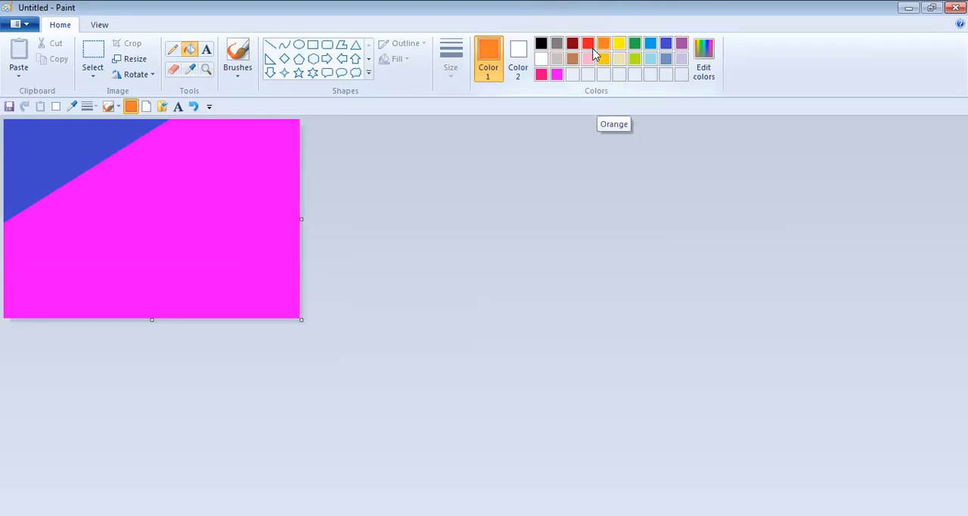
- Draw an orange diagonal line from near the canvas's upper-right corner to its bottom edge and try to fill only the area below it with orange
click(270, 45)
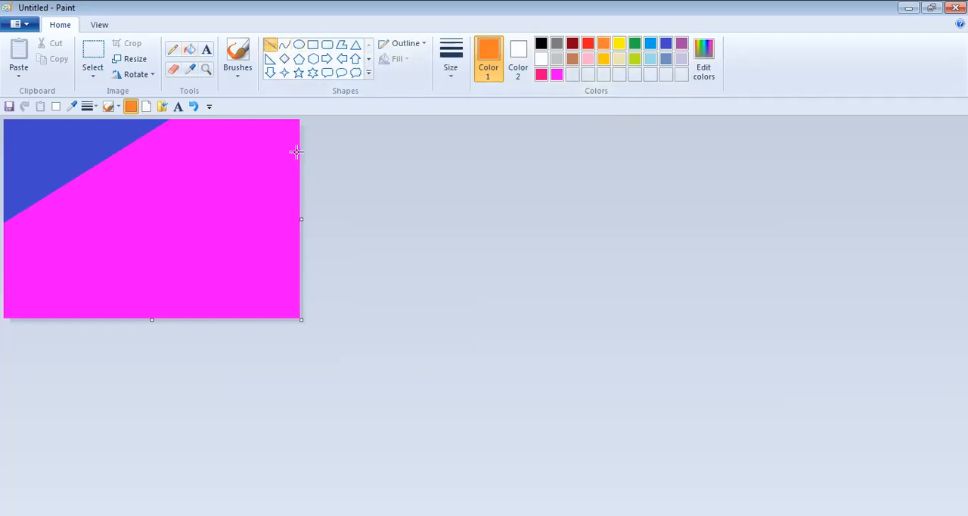
mouse_move(294, 123)
mouse_down()
mouse_move(65, 328)
mouse_move(62, 317)
mouse_up()
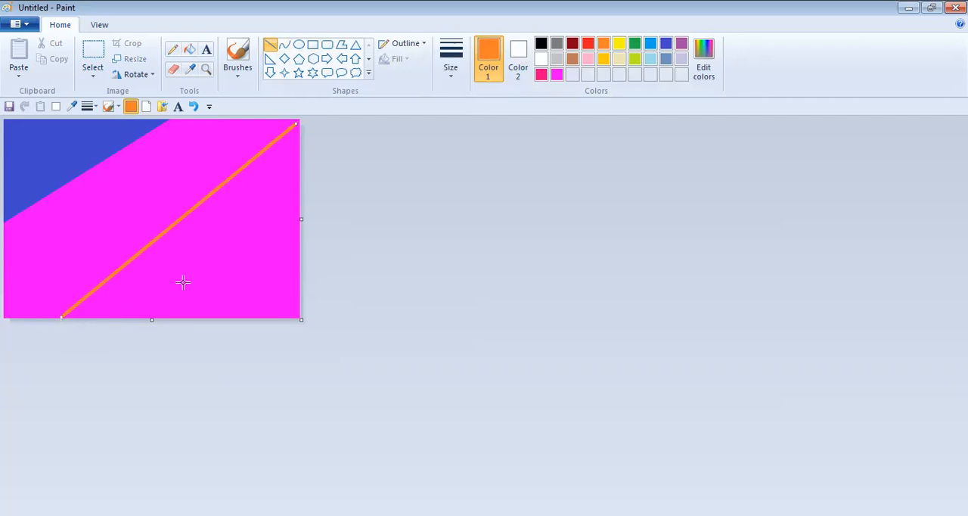
click(191, 50)
click(265, 181)
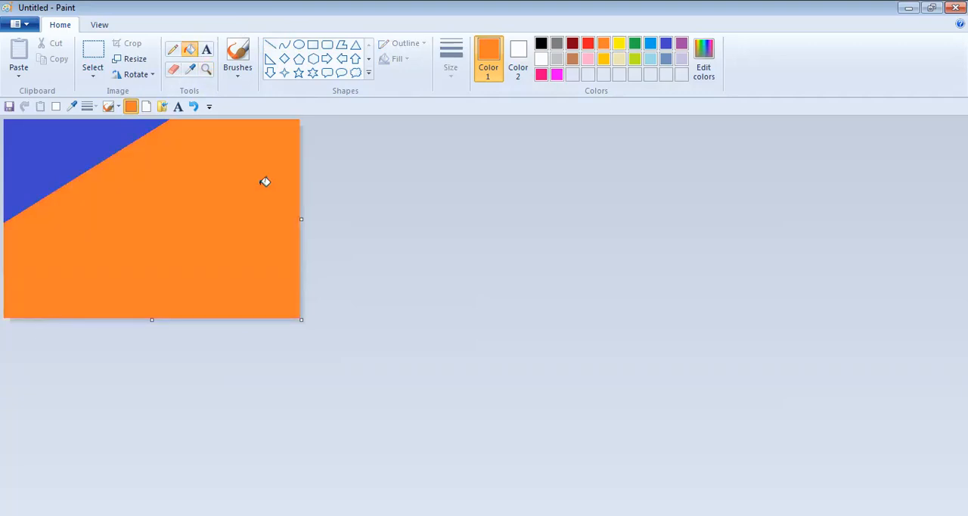
- Undo the orange fill, try it once more below the line, and undo that fill and the orange line
click(194, 106)
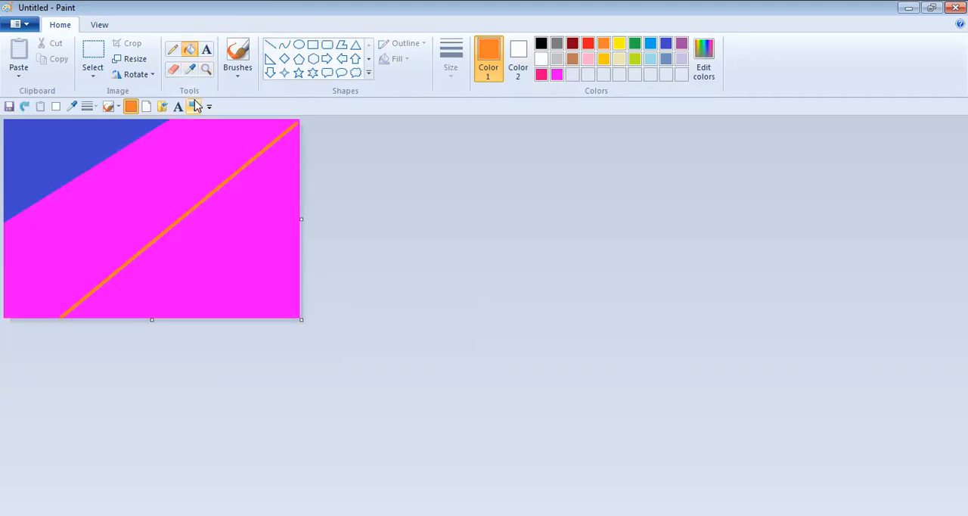
click(238, 201)
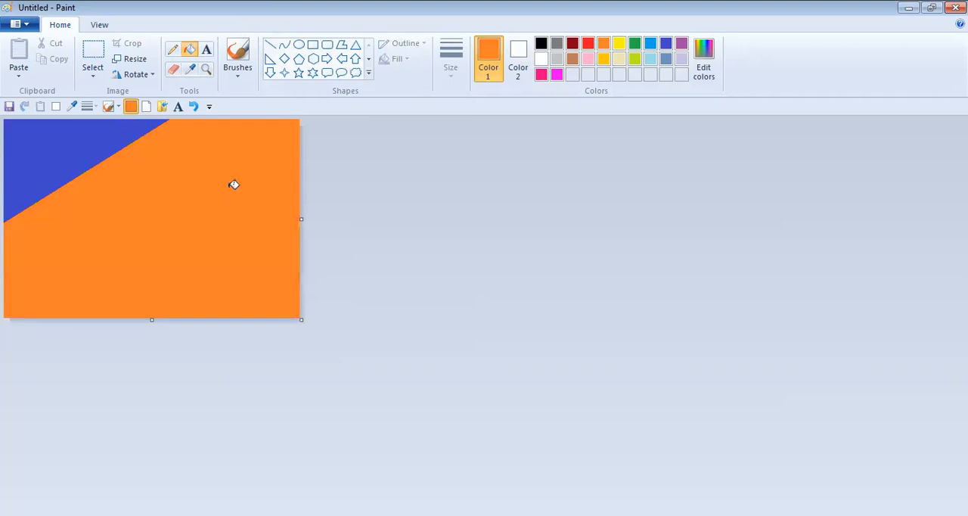
click(194, 106)
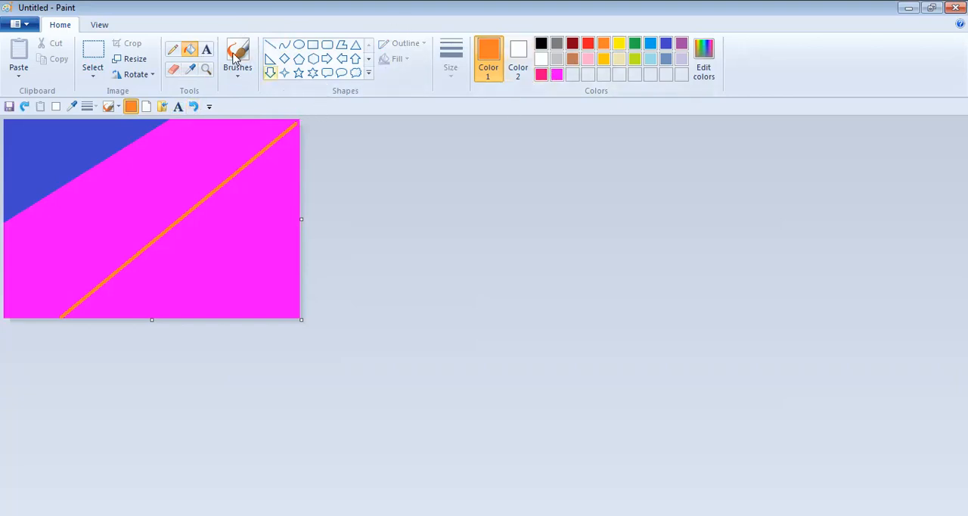
click(193, 106)
- Draw an orange diagonal line from the canvas's upper-right corner to its lower-left corner and fill the area below it with orange
click(271, 44)
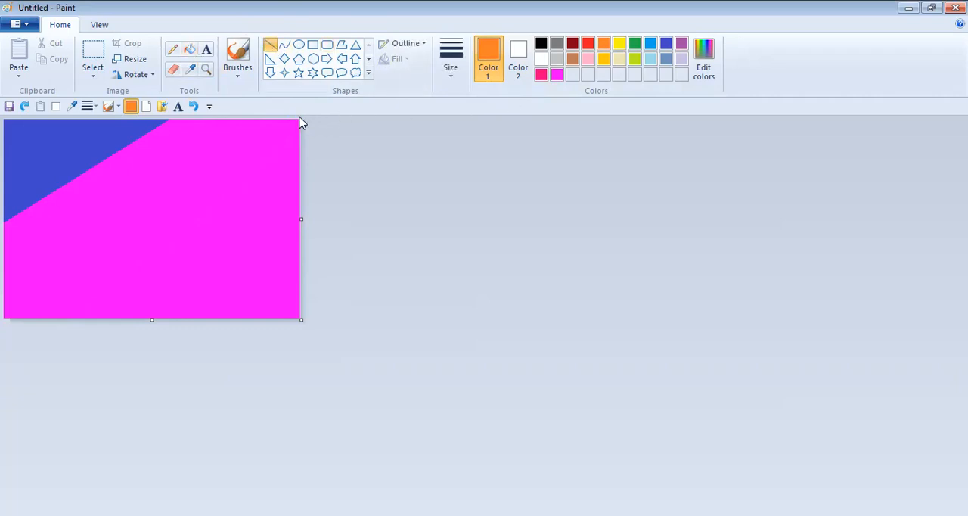
mouse_move(296, 121)
mouse_down()
mouse_move(124, 272)
mouse_move(4, 316)
mouse_up()
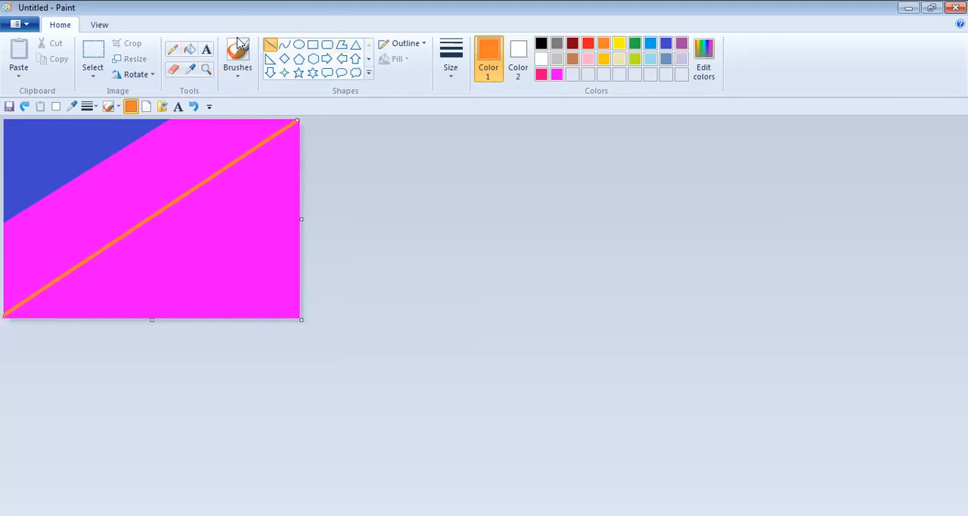
click(190, 50)
click(236, 230)
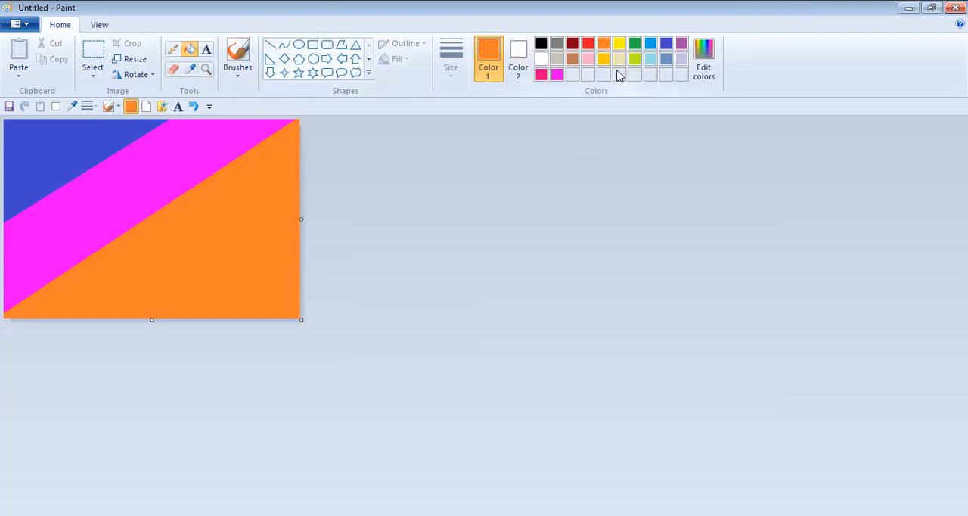
- Draw a yellow diagonal line from the canvas's right edge to its bottom edge and fill the area below it with yellow
click(619, 43)
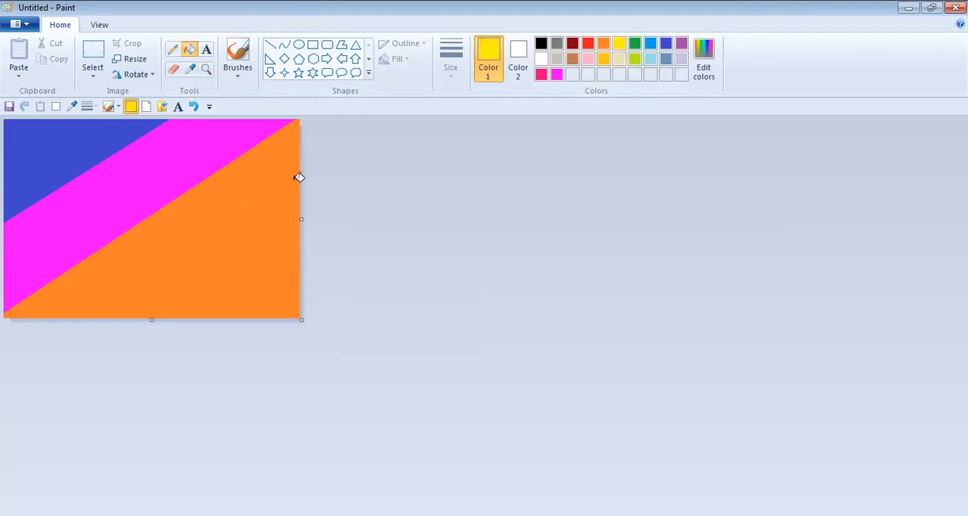
click(271, 45)
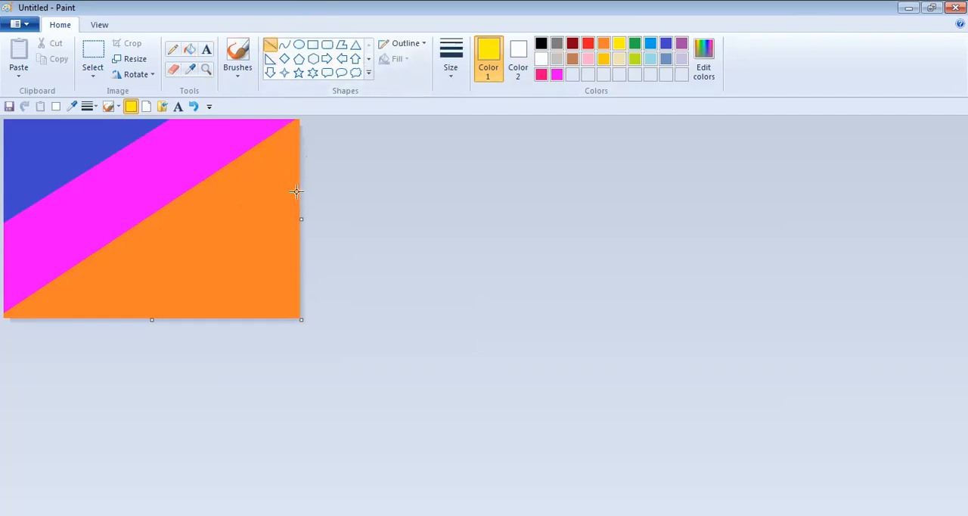
drag(298, 189, 120, 317)
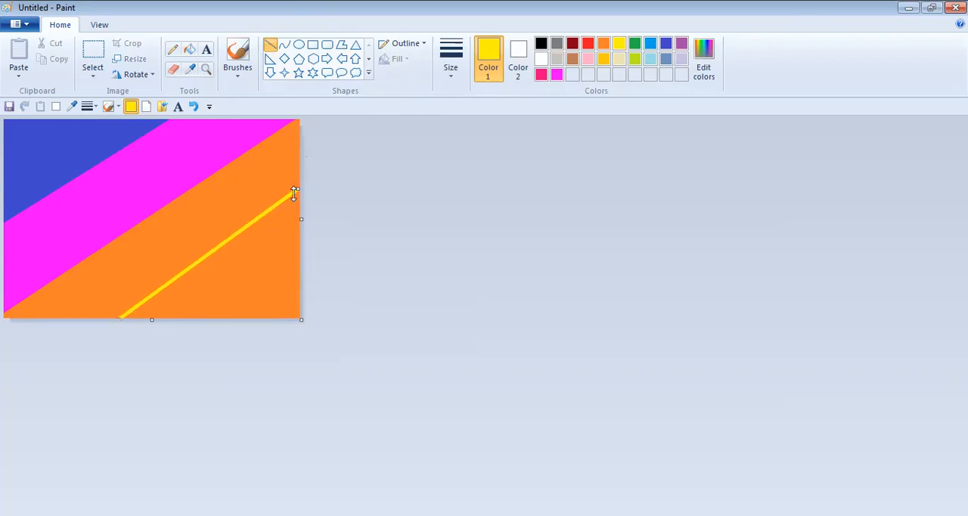
drag(296, 185, 299, 189)
click(190, 50)
click(252, 254)
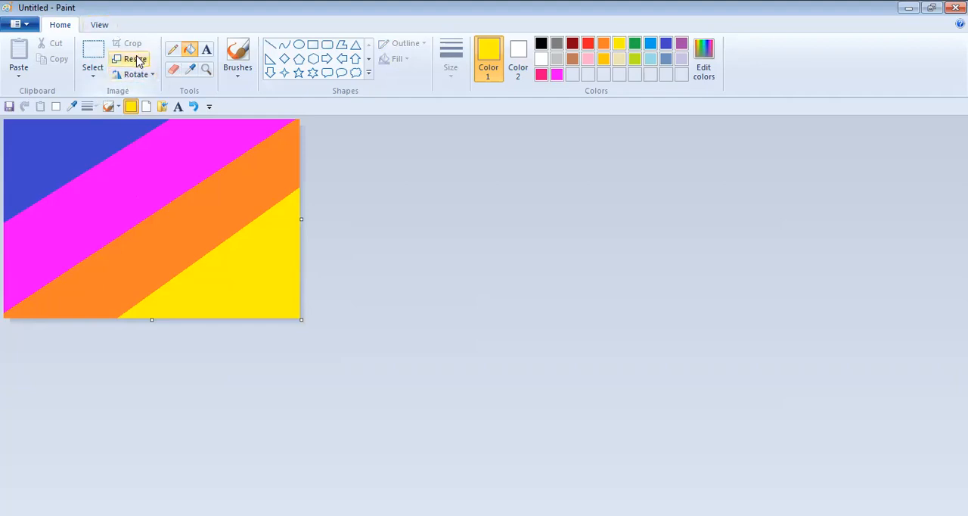
- Start resizing the picture with a horizontal value of 1 percent and turn off Maintain aspect ratio
key(ctrl+w)
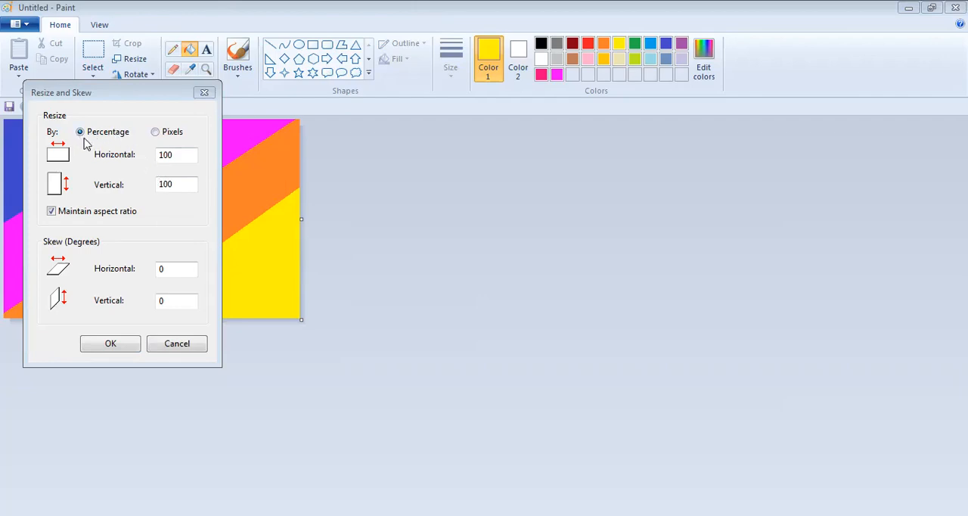
double_click(174, 153)
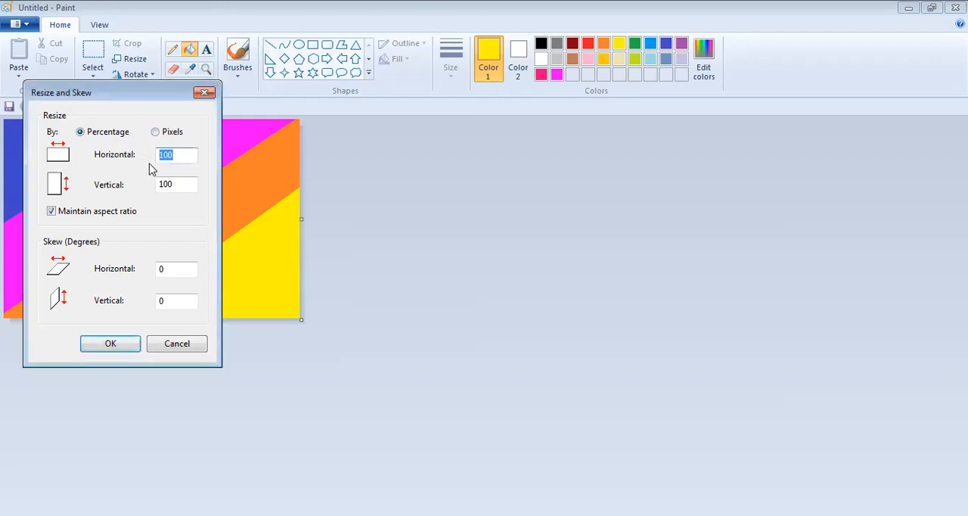
key(BackSpace)
text(1)
click(52, 211)
- Try to apply a vertical size of 720 percent to the picture
click(167, 185)
drag(166, 185, 153, 189)
key(BackSpace)
text(720)
click(105, 350)
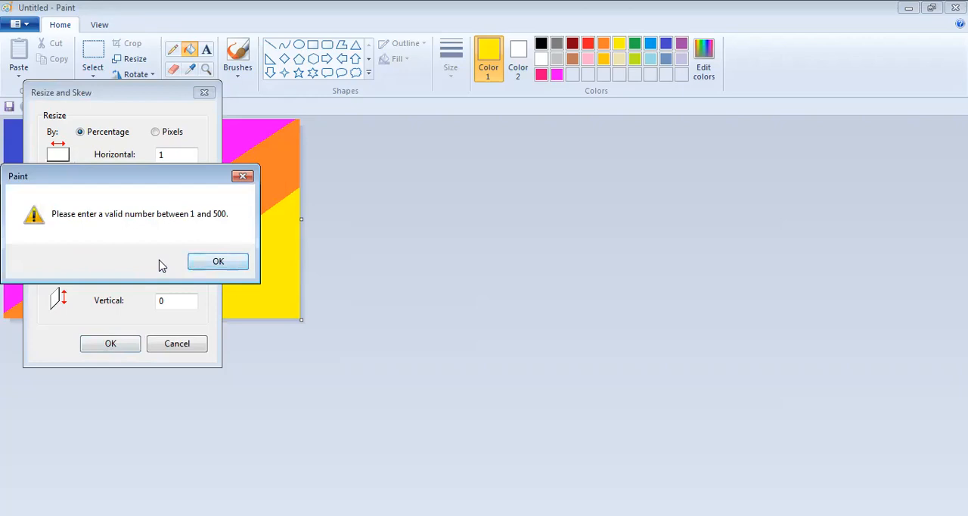
click(229, 263)
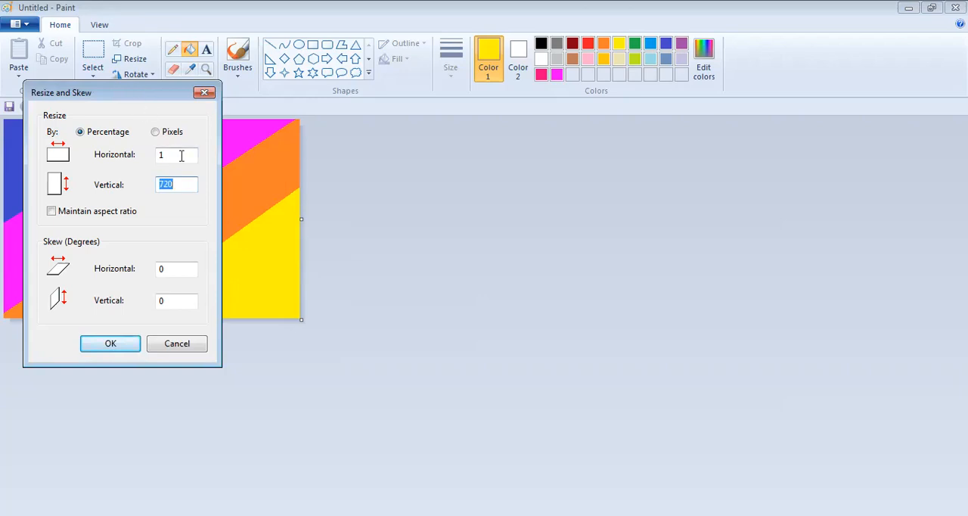
- Switch the resize units to pixels and resize the picture to 1 pixel horizontally and 720 pixels vertically
click(156, 133)
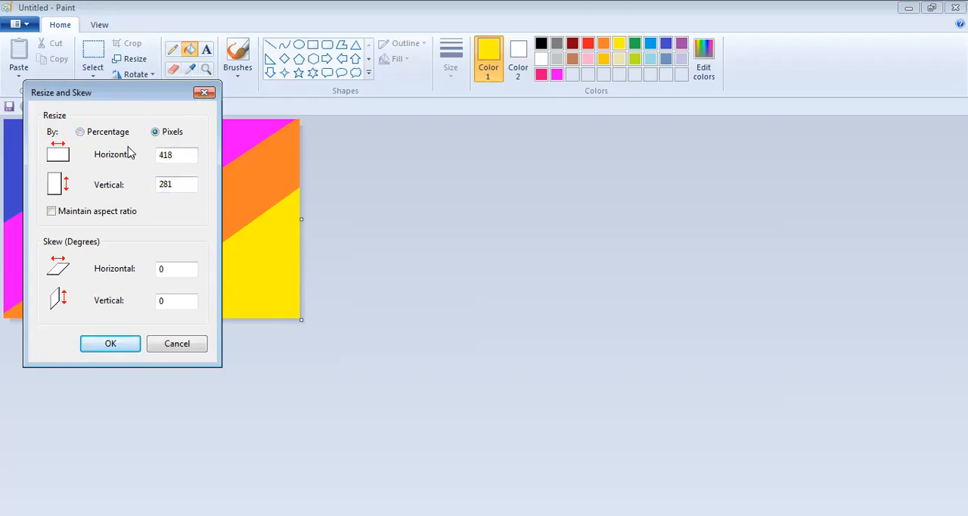
click(97, 137)
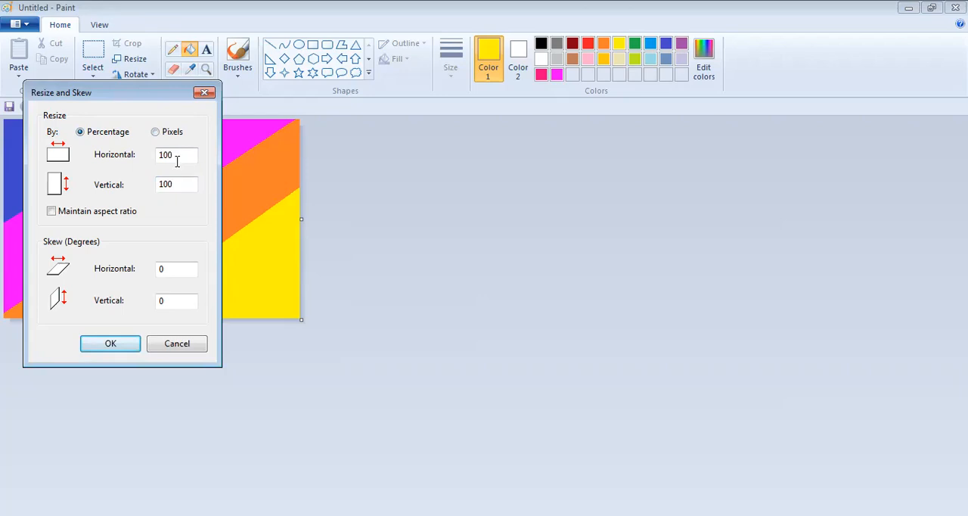
click(155, 133)
drag(183, 154, 122, 155)
text(1)
drag(184, 185, 132, 189)
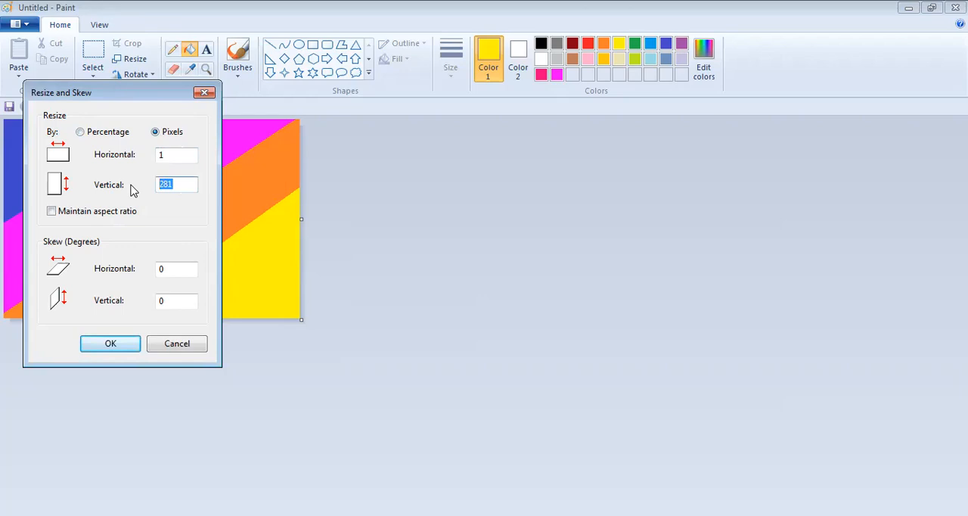
text(720)
click(101, 343)
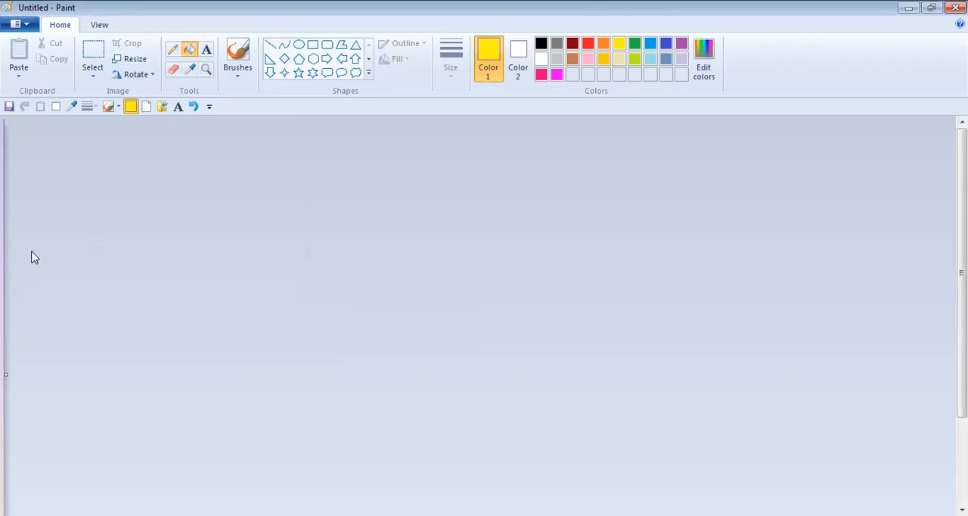
- Stretch the 1-pixel-wide picture to 500 percent horizontally with Maintain aspect ratio turned off
click(128, 61)
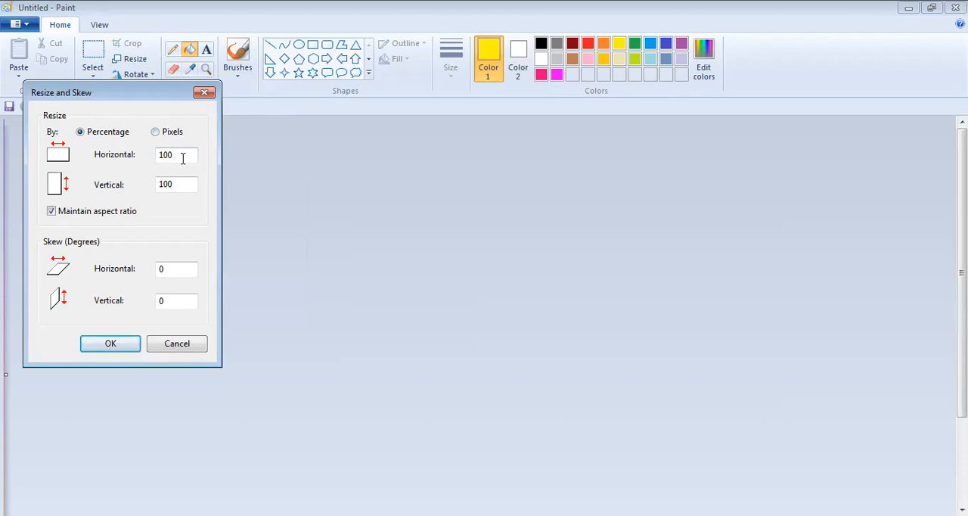
click(51, 211)
drag(174, 156, 161, 156)
text(500)
click(126, 347)
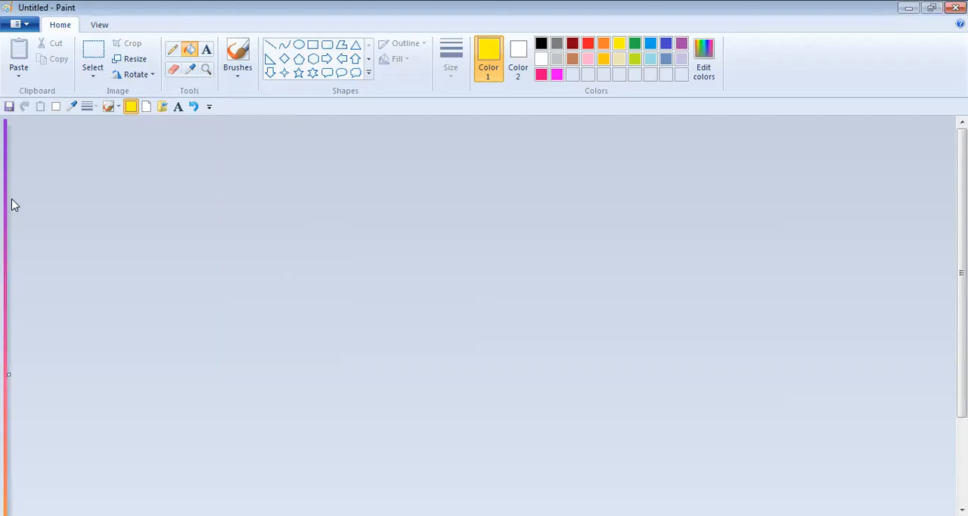
- Stretch the picture's width a second time to 500 percent, keeping the vertical value at 100 with Maintain aspect ratio off
click(135, 58)
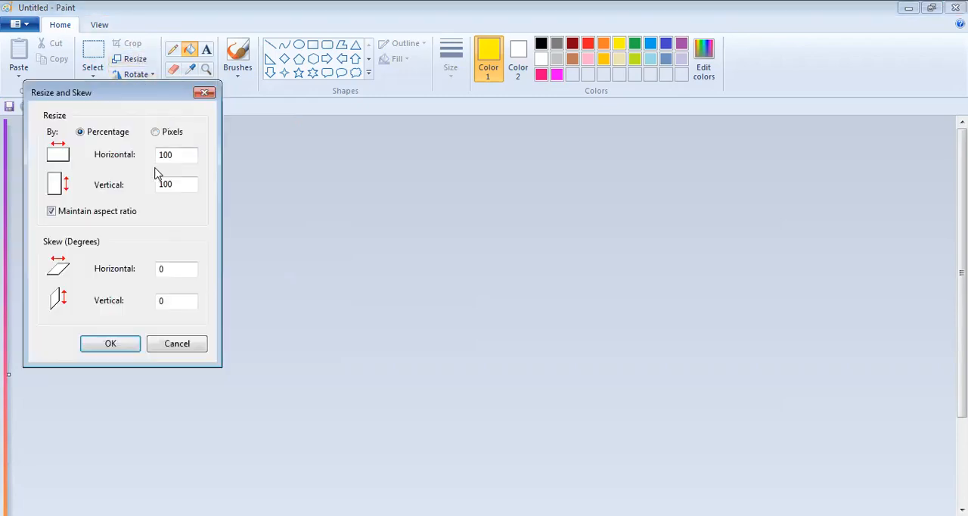
click(51, 212)
double_click(182, 155)
key(BackSpace)
text(5)
key(Return)
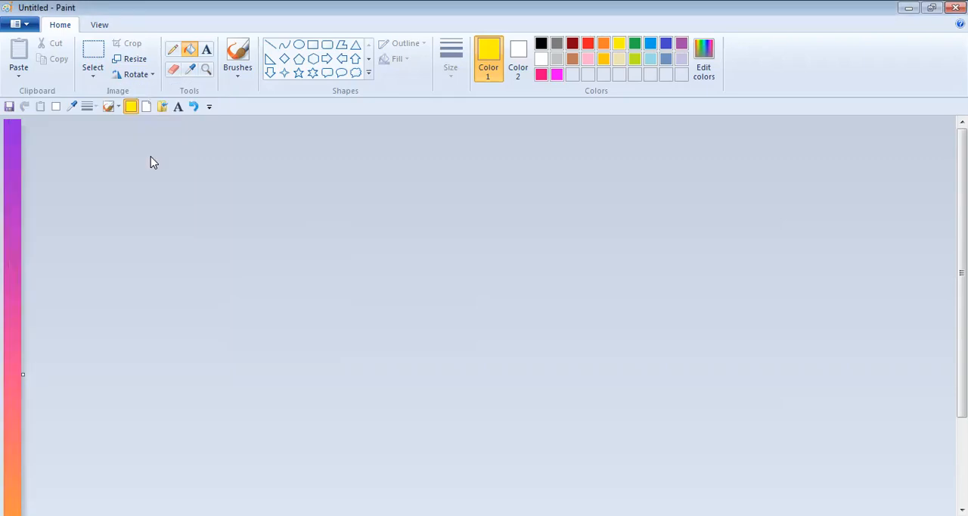
- Stretch the narrow gradient strip a third time to 500 percent horizontally without maintaining the aspect ratio
drag(964, 143, 917, 98)
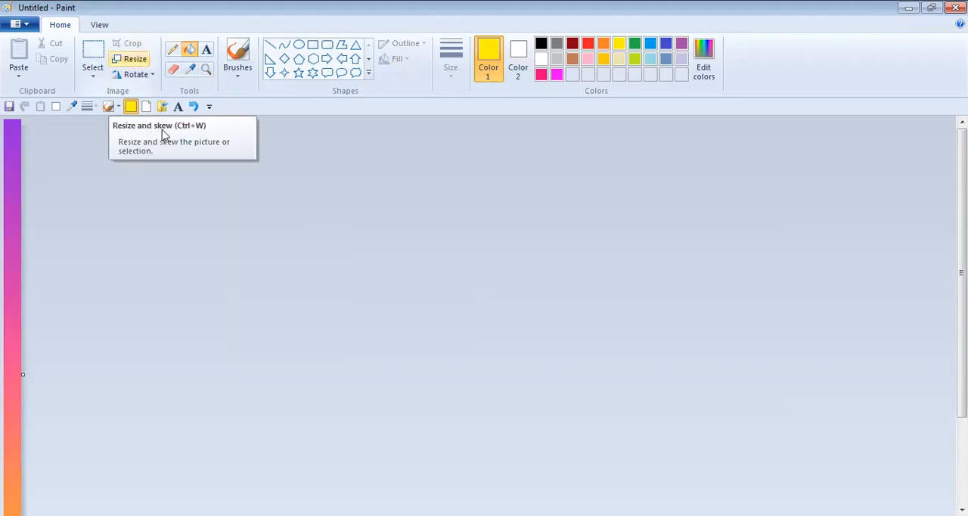
key(ctrl+w)
double_click(183, 156)
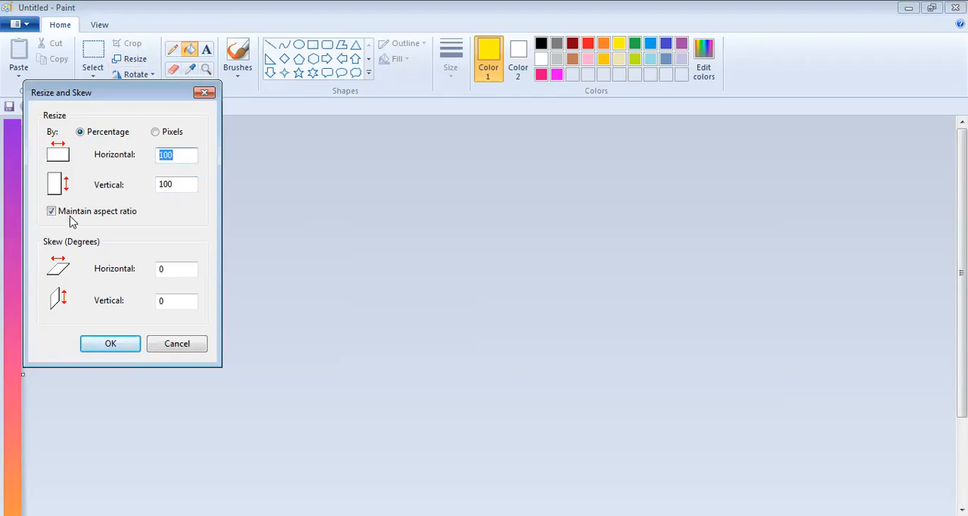
click(51, 212)
drag(132, 155, 128, 158)
text(5)
key(Return)
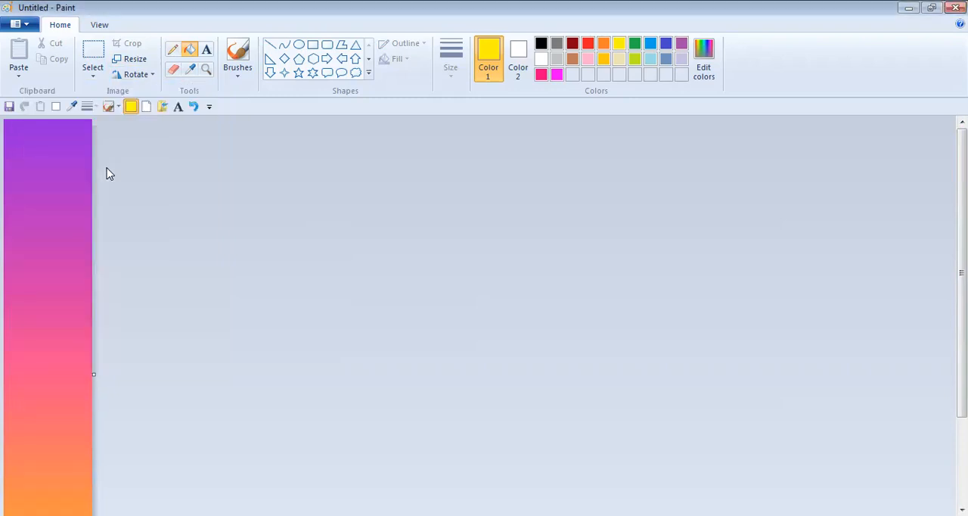
- Widen the gradient a fourth time to 500 percent horizontally, with Maintain aspect ratio off and the height at 100 percent
click(132, 61)
click(50, 211)
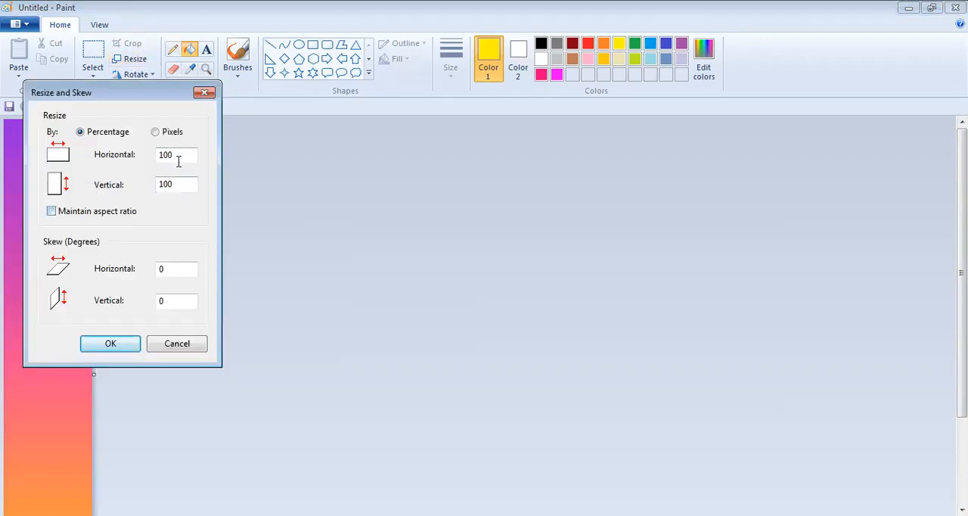
drag(179, 155, 129, 154)
text(5)
key(Return)
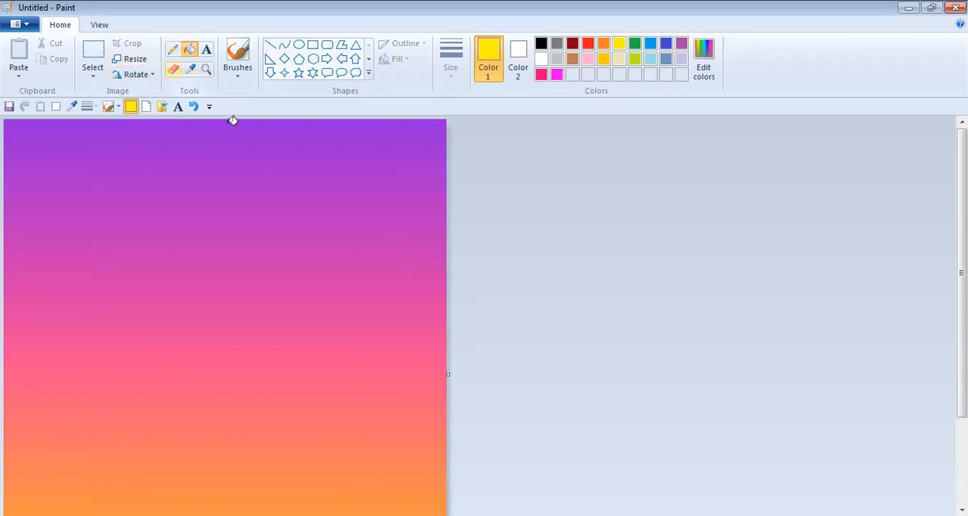
- Try cropping the gradient canvas shorter and narrower, and extend its bottom edge slightly
drag(962, 272, 962, 358)
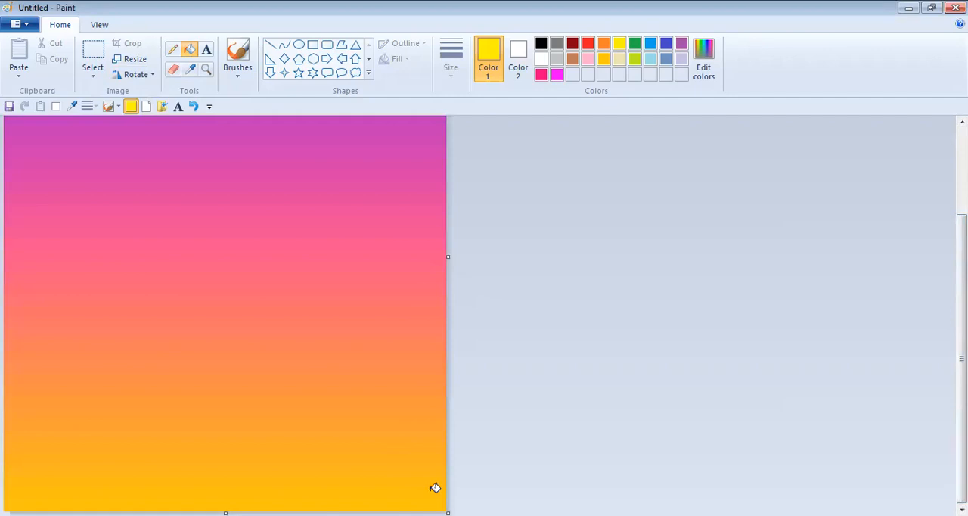
drag(448, 513, 444, 360)
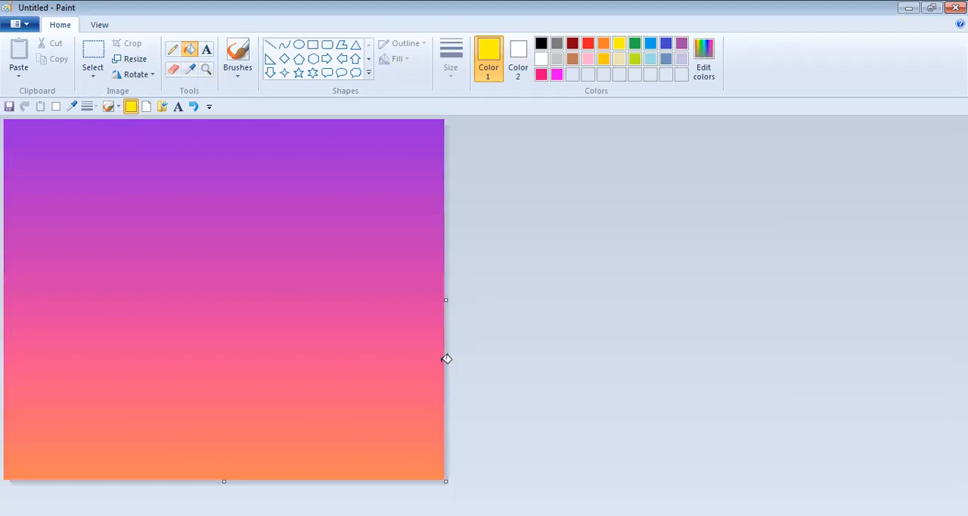
drag(446, 296, 335, 285)
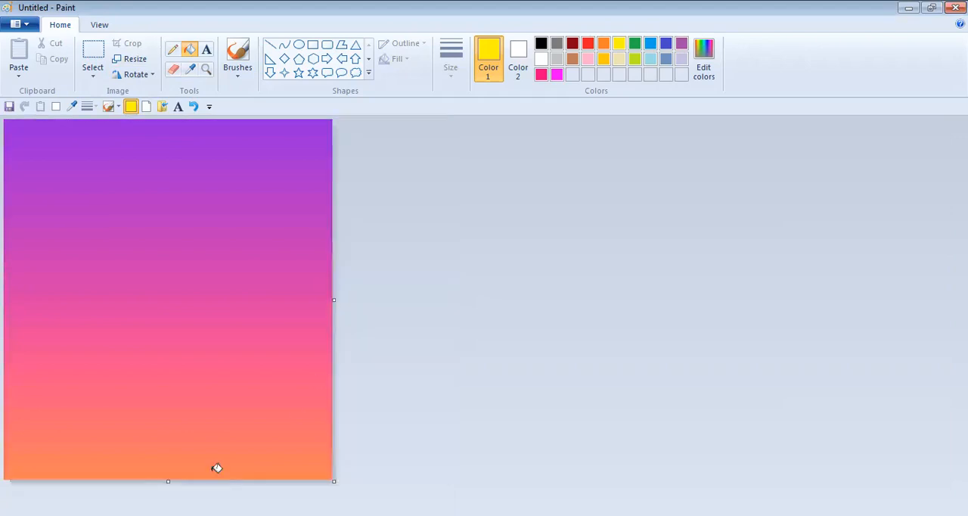
drag(168, 481, 139, 489)
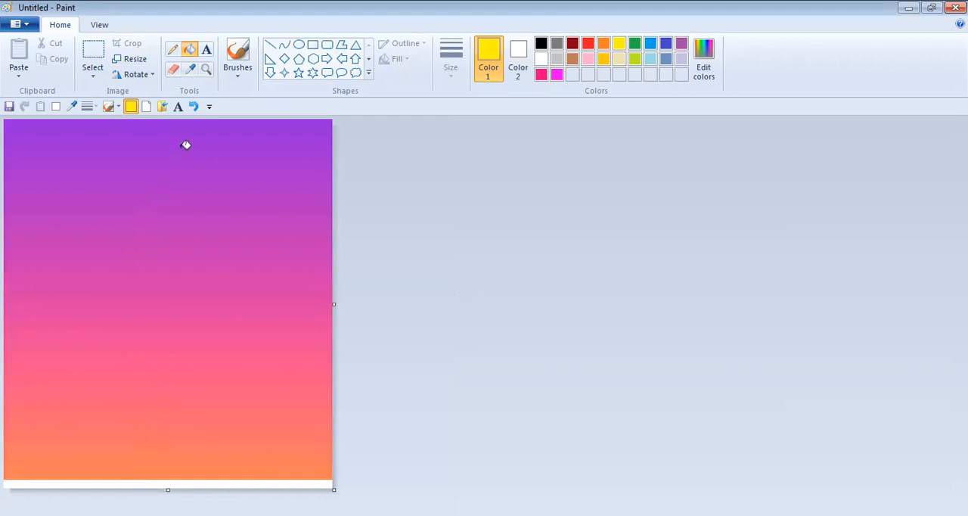
- Undo the last three canvas size changes
click(193, 106)
click(193, 105)
click(194, 106)
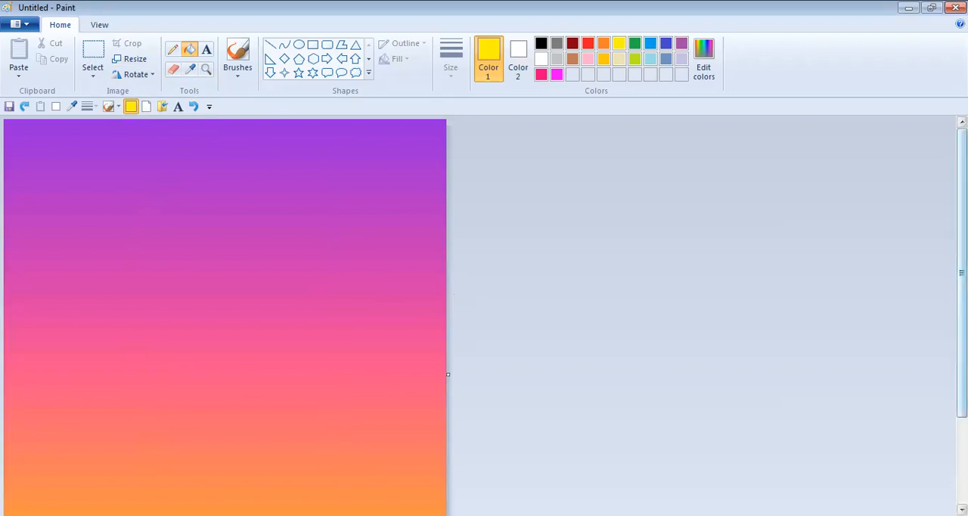
- Try cropping the gradient canvas shorter and narrower, and undo both size changes
scroll(227, 315, down, 3)
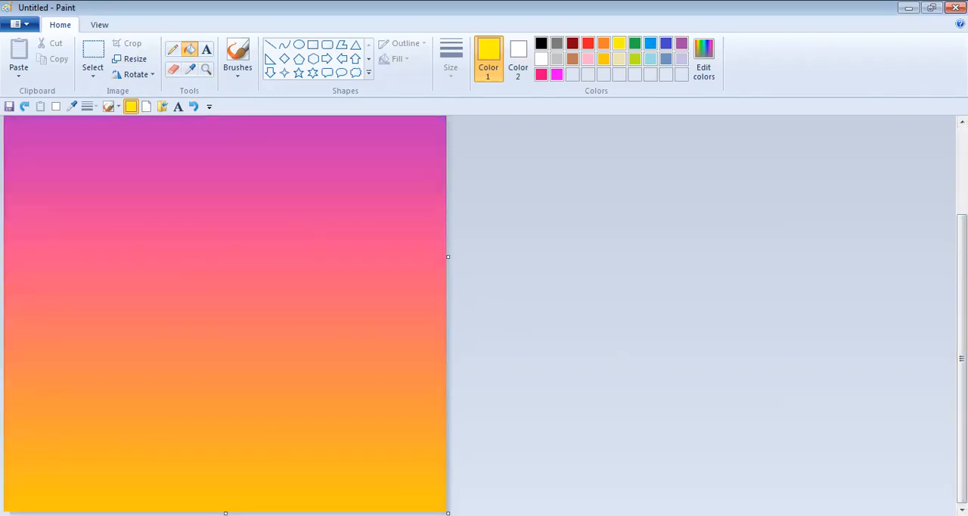
drag(448, 513, 443, 350)
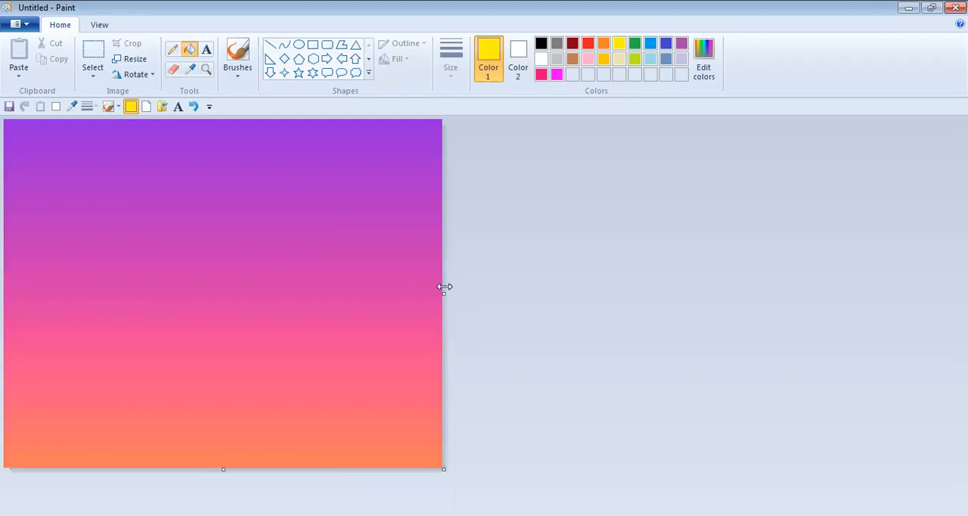
drag(445, 295, 336, 317)
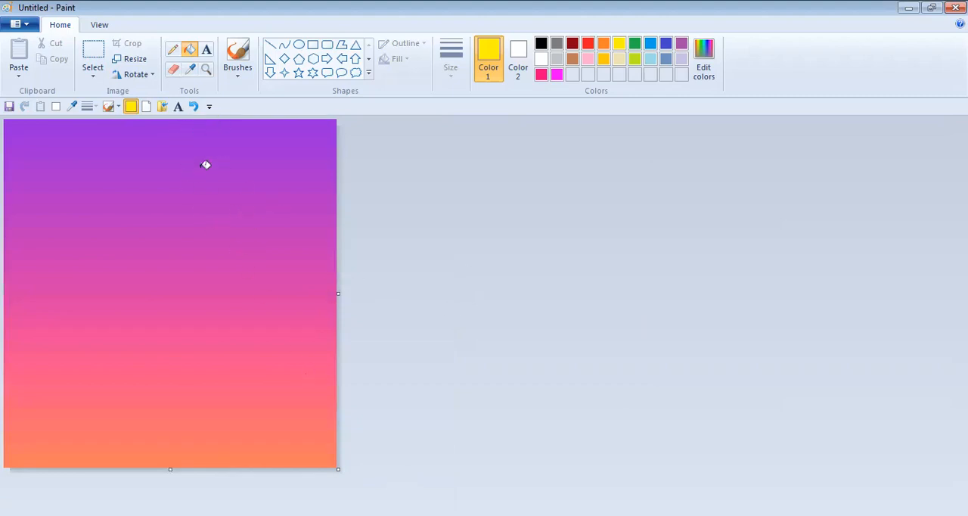
click(194, 106)
click(195, 107)
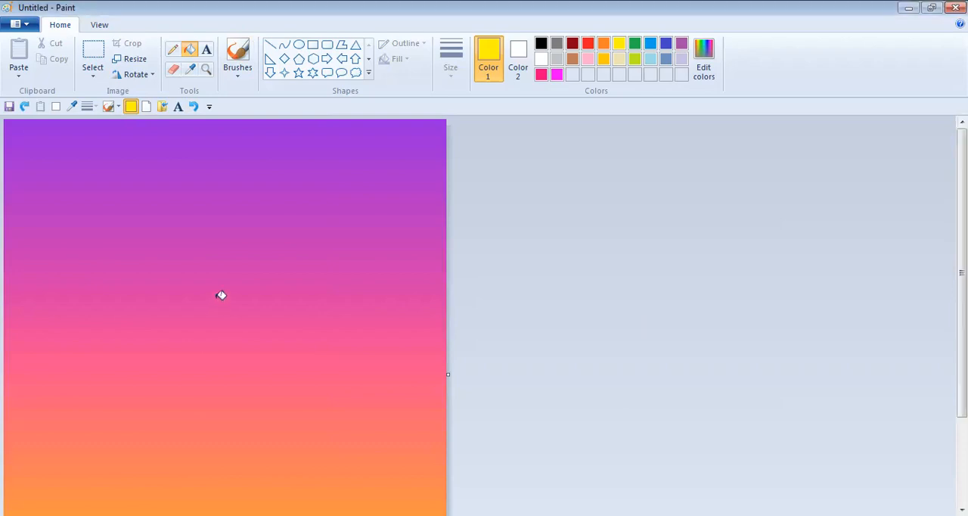
- Crop the gradient canvas shorter and narrower, and extend its right side with a wide blank white area
drag(962, 273, 962, 358)
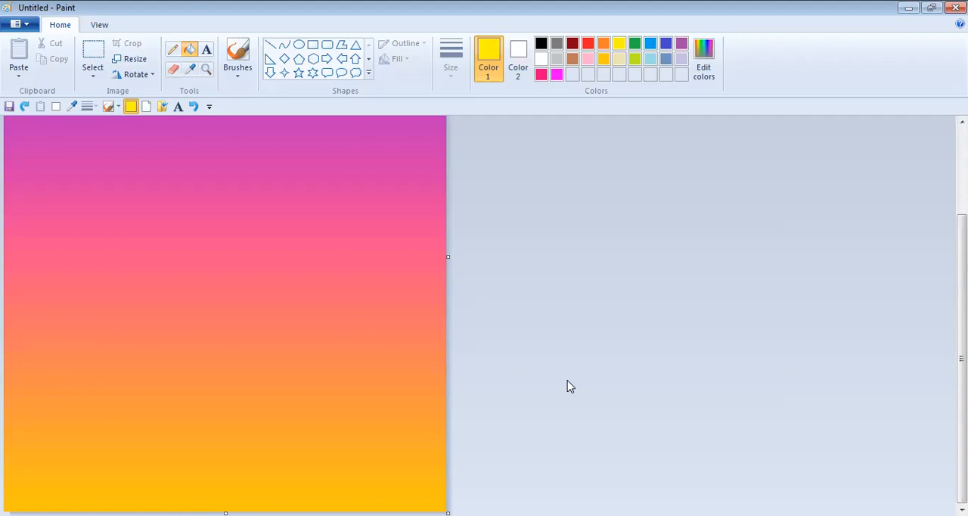
drag(447, 513, 447, 416)
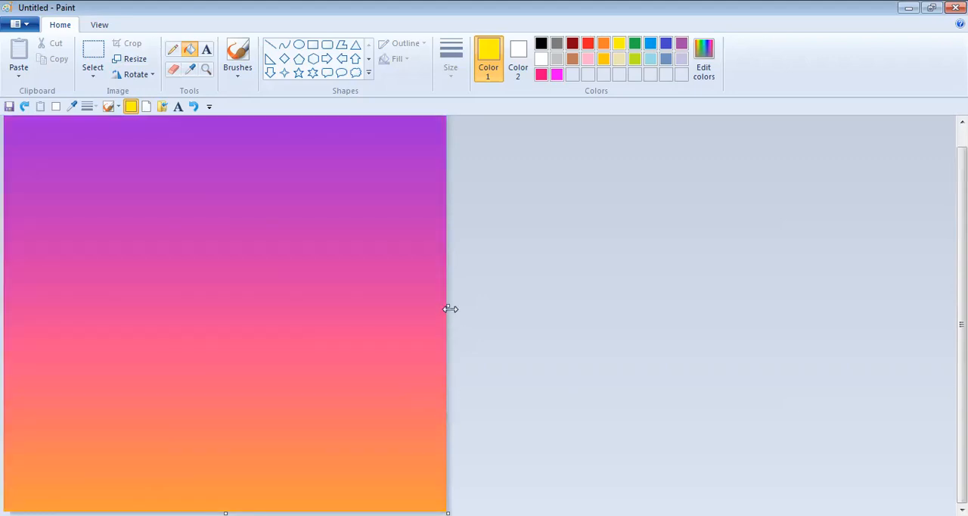
drag(450, 308, 360, 305)
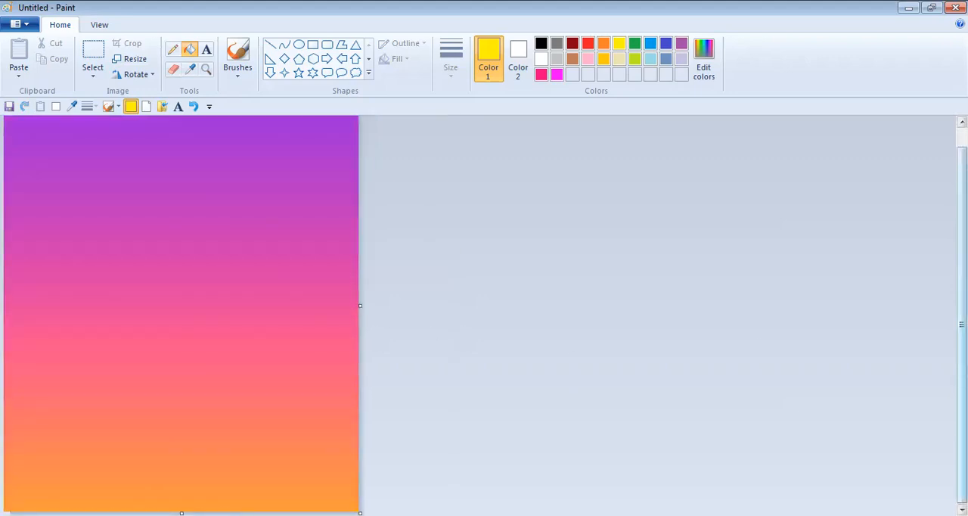
mouse_move(962, 321)
mouse_down()
mouse_move(961, 302)
mouse_move(961, 324)
mouse_up()
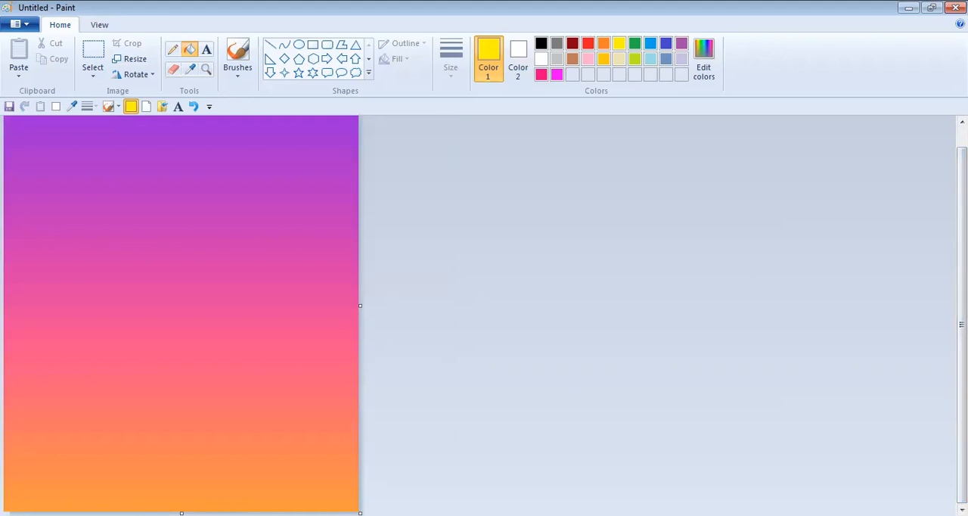
drag(360, 513, 357, 482)
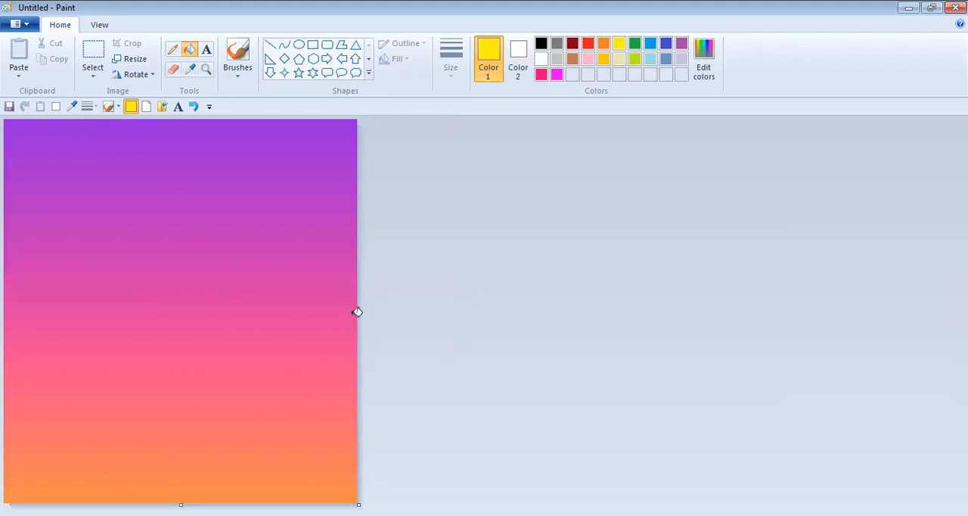
drag(359, 313, 841, 270)
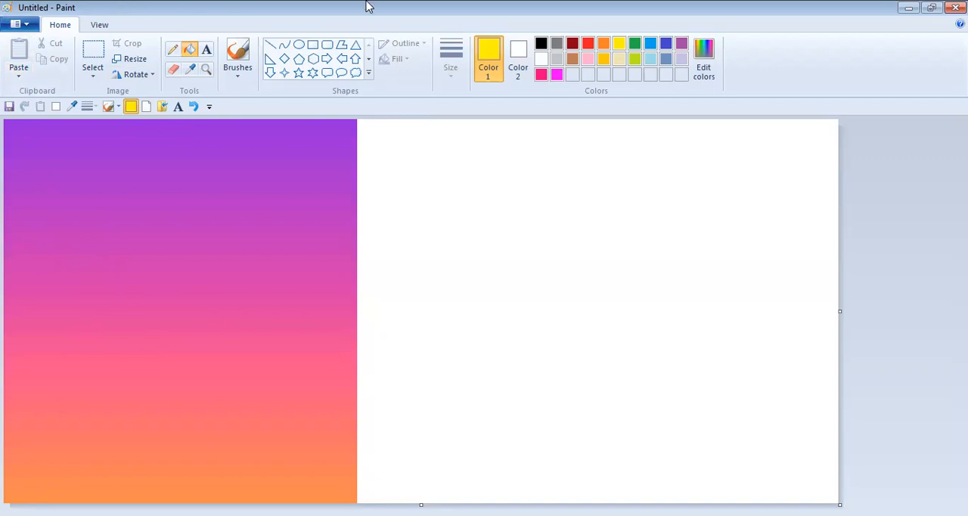
- Draw a large, nearly square rounded rectangle with a black outline in the middle of the blank white area
click(327, 44)
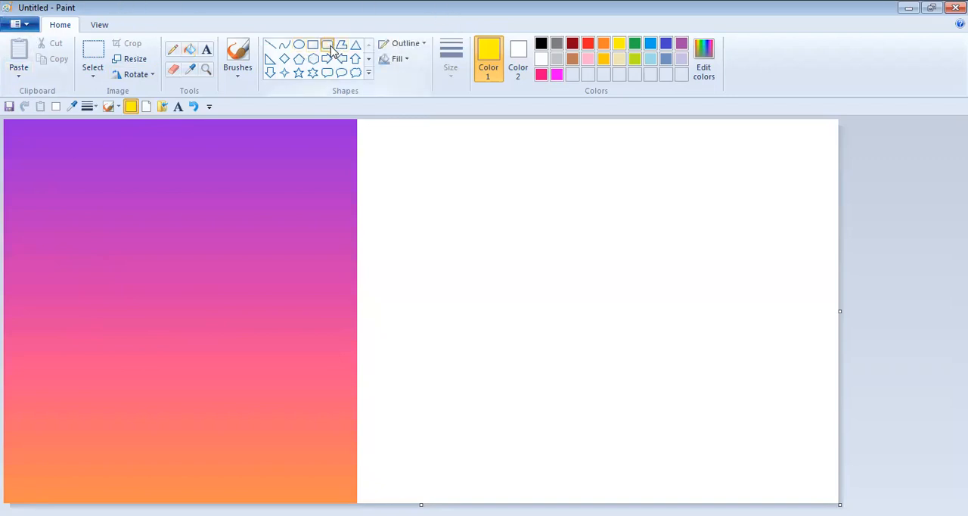
drag(504, 205, 678, 370)
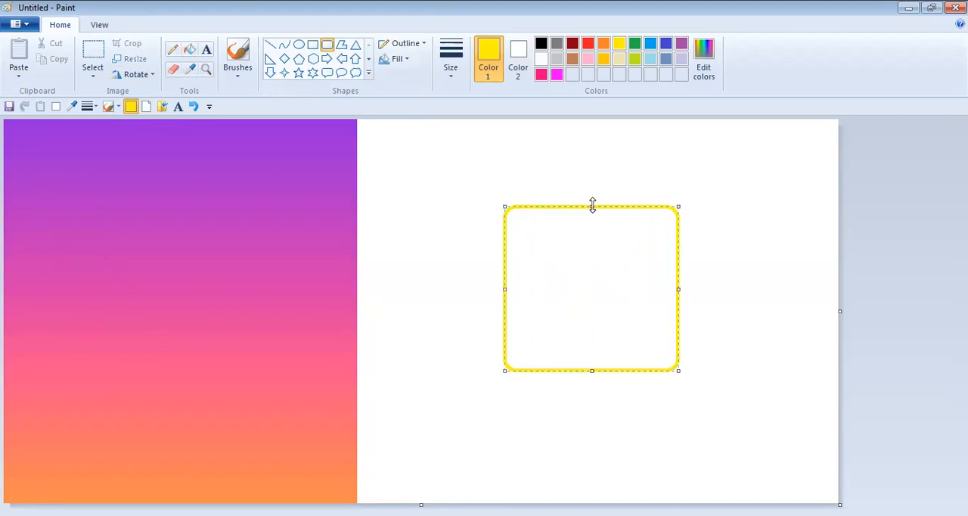
click(541, 74)
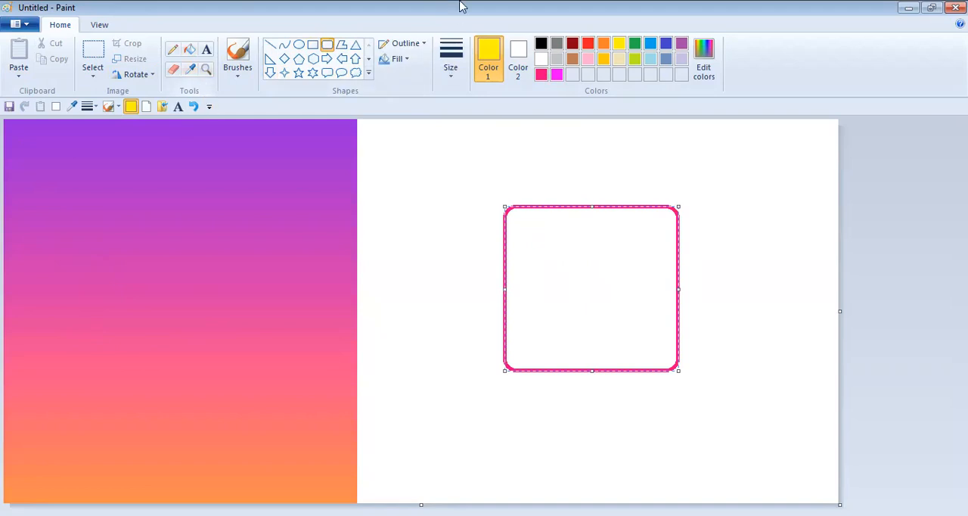
click(541, 43)
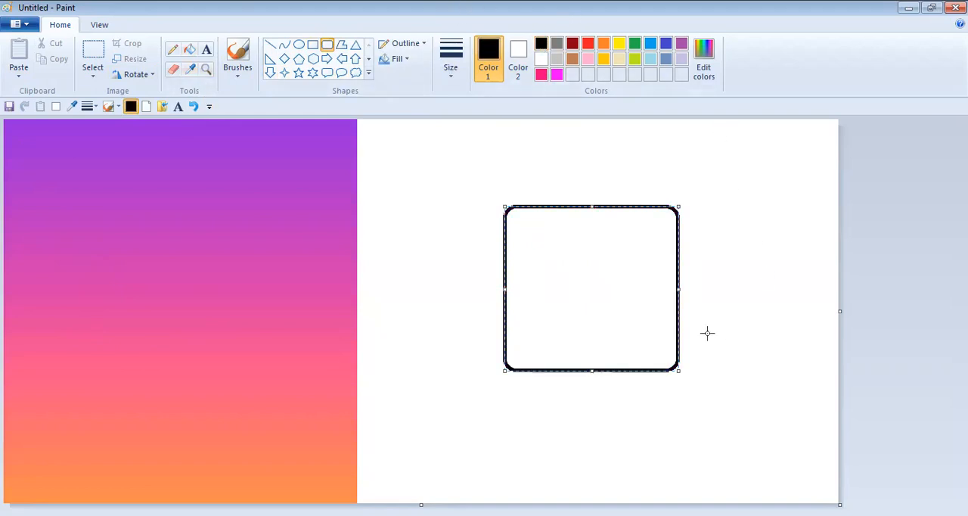
drag(596, 295, 594, 299)
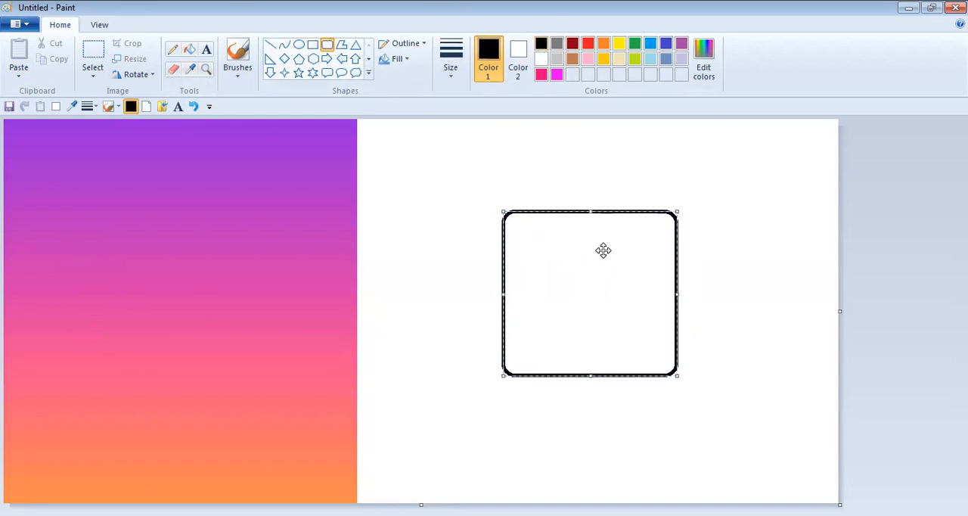
- Draw a smaller black rounded rectangle centred inside the large one
click(328, 46)
drag(535, 248, 643, 344)
drag(592, 312, 595, 312)
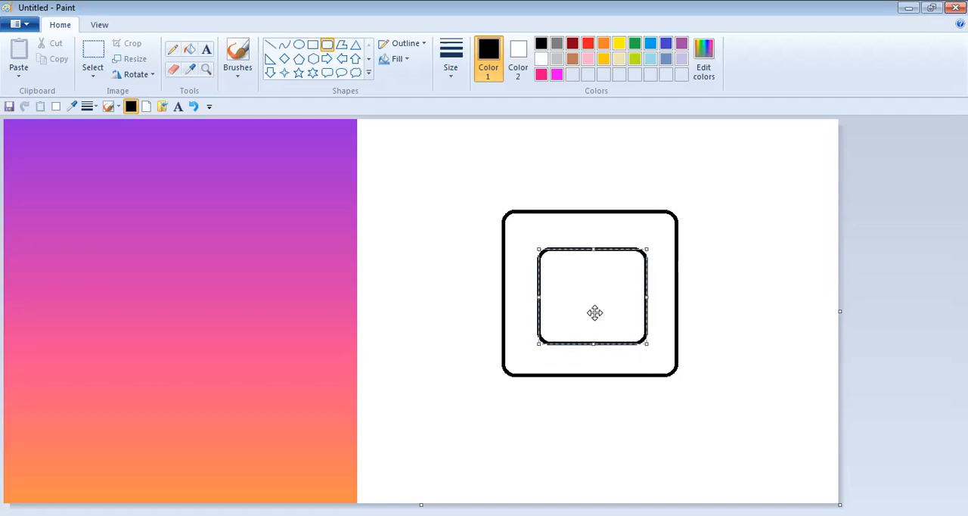
- Draw a black circle centred in the inner rounded rectangle and a tiny circle in that rectangle's upper-right corner
click(299, 44)
mouse_move(796, 269)
mouse_down()
mouse_move(766, 278)
mouse_move(726, 343)
mouse_up()
drag(772, 300, 602, 289)
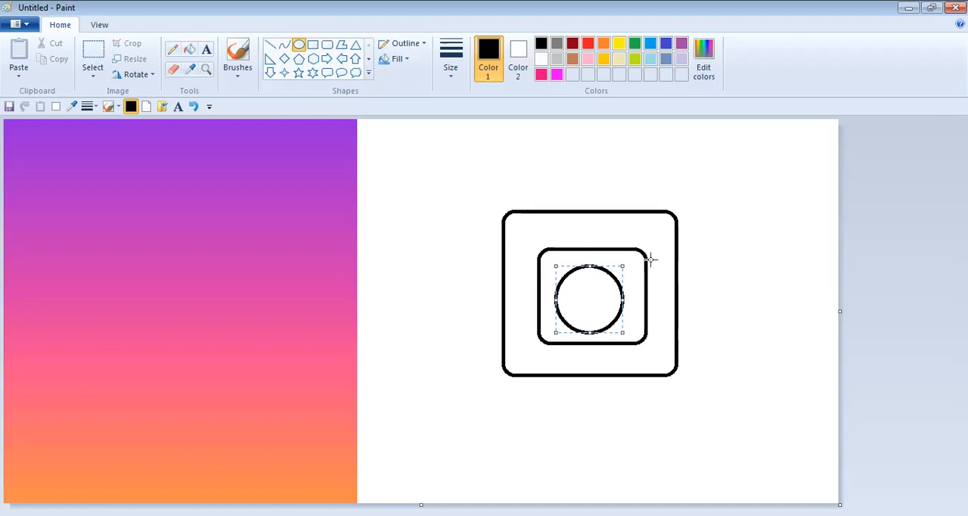
drag(622, 266, 621, 269)
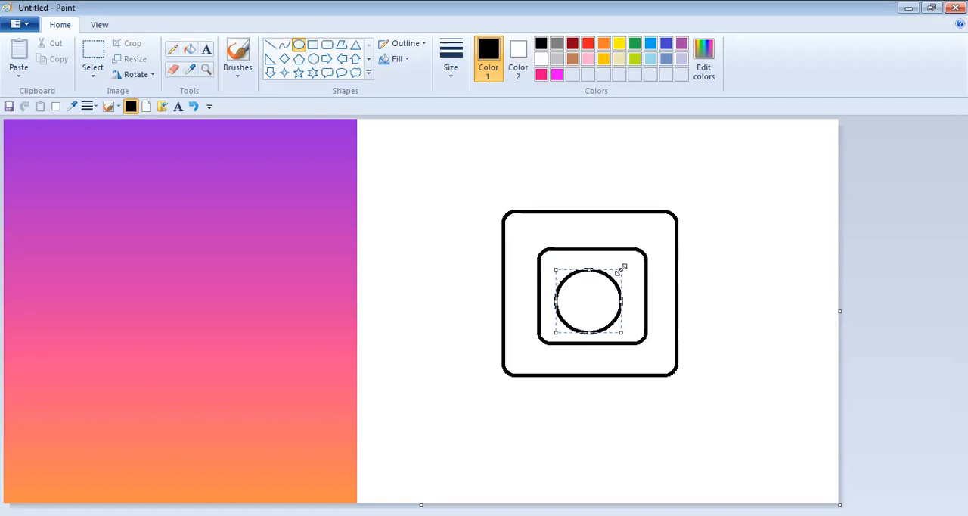
drag(582, 297, 587, 295)
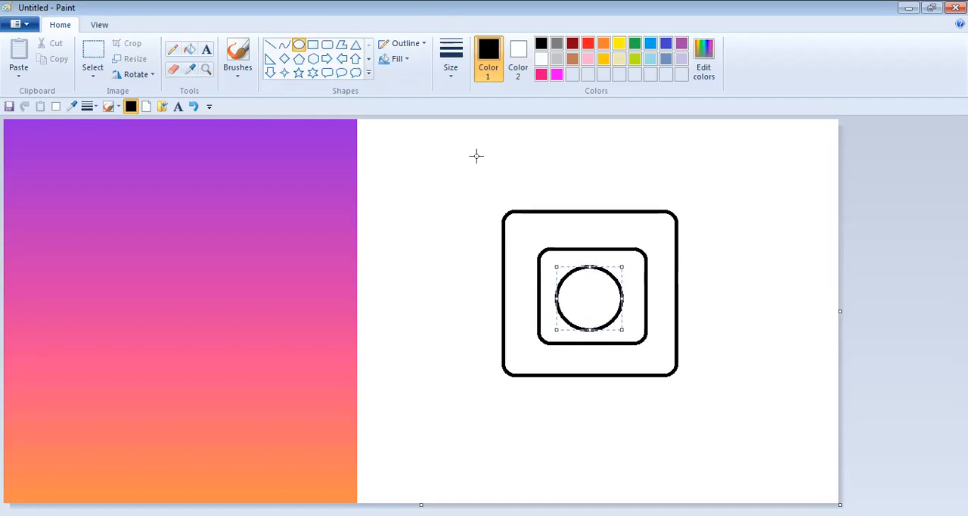
click(635, 259)
drag(629, 262, 630, 263)
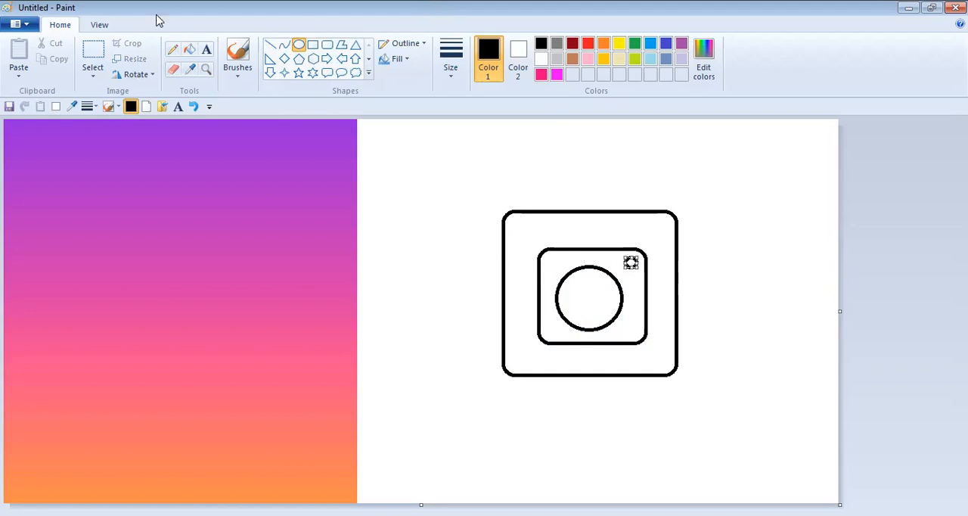
- Select the whole camera drawing and reposition it within the white area
click(93, 55)
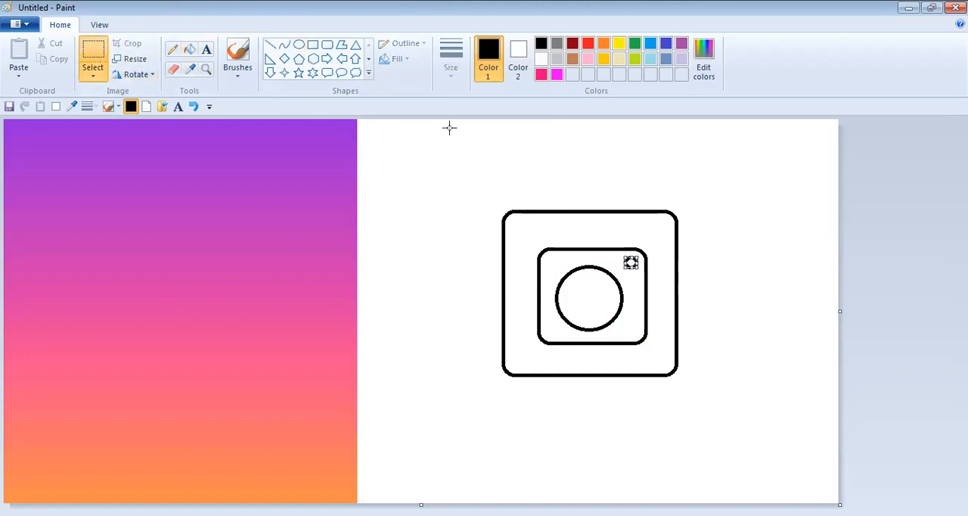
mouse_move(436, 143)
mouse_down()
mouse_move(439, 432)
mouse_move(798, 479)
mouse_move(776, 439)
mouse_up()
mouse_move(573, 272)
mouse_down()
mouse_move(248, 292)
mouse_move(144, 283)
mouse_move(734, 333)
mouse_move(676, 281)
mouse_move(614, 276)
mouse_up()
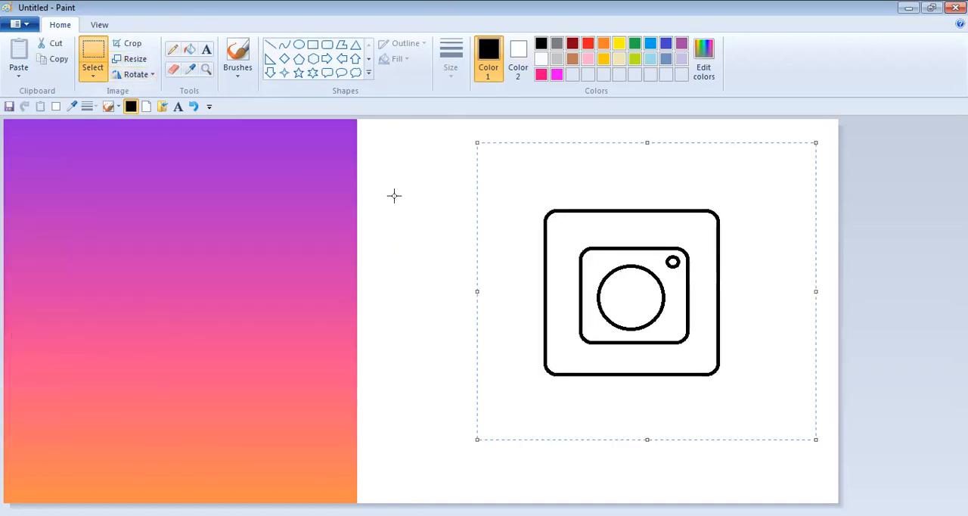
click(511, 203)
mouse_move(538, 208)
mouse_down()
mouse_move(536, 320)
mouse_move(562, 378)
mouse_move(724, 376)
mouse_up()
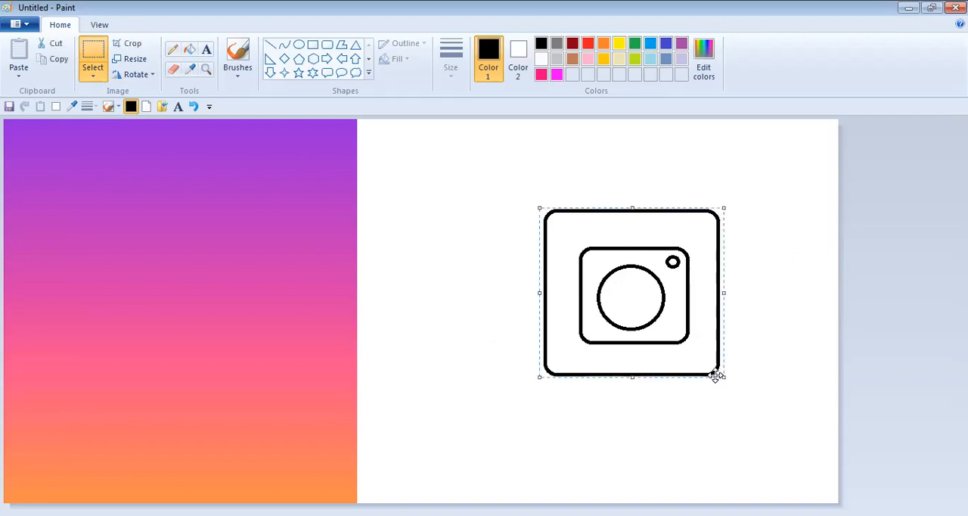
mouse_move(643, 323)
mouse_down()
mouse_move(519, 303)
mouse_move(201, 303)
mouse_move(679, 325)
mouse_move(600, 303)
mouse_up()
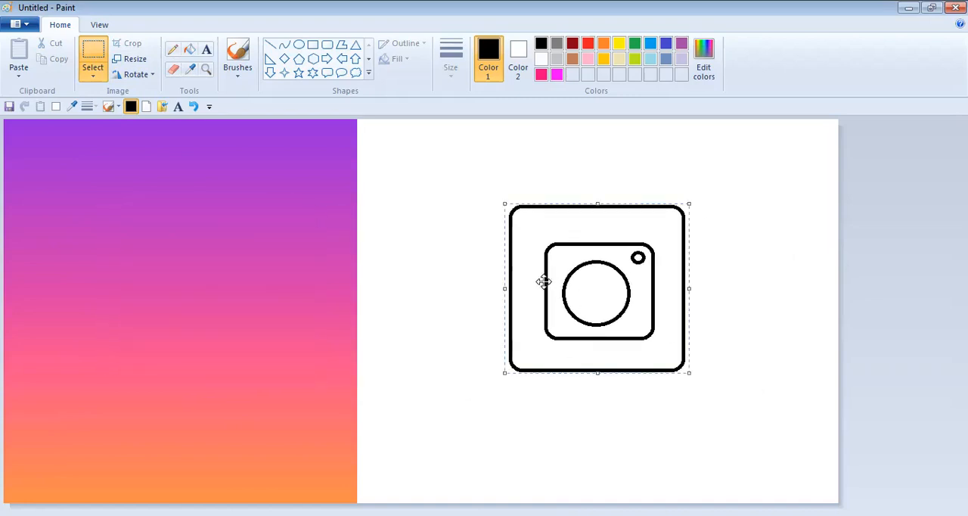
- Undo the moves and all the camera shapes until the white area is blank
click(195, 107)
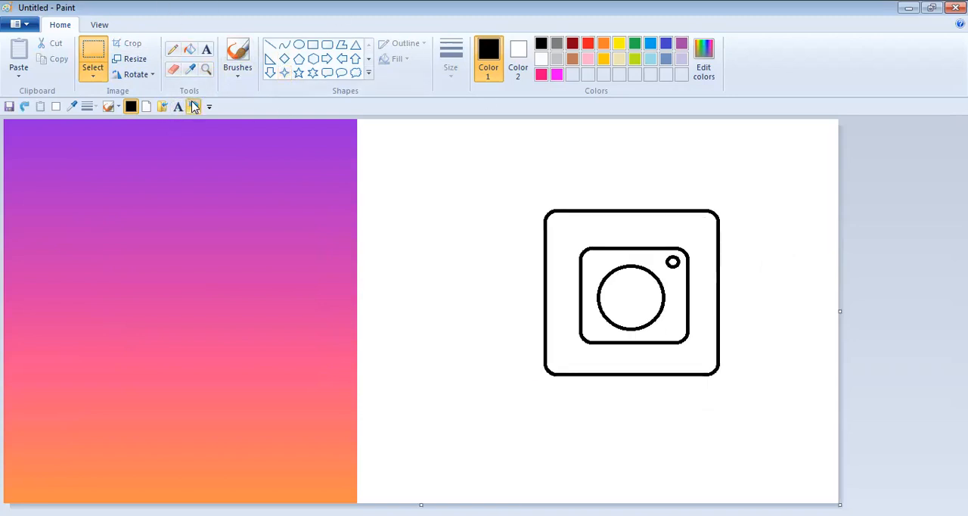
click(195, 106)
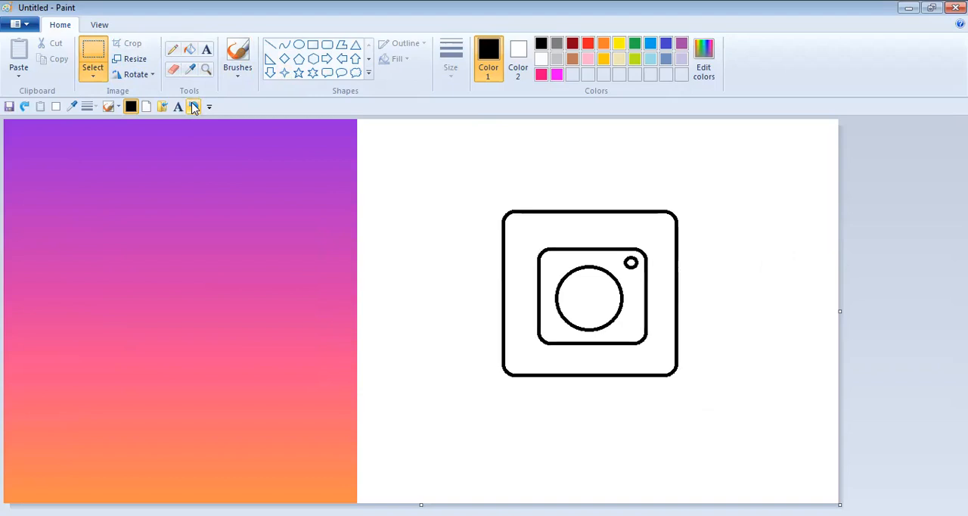
click(194, 107)
click(194, 106)
click(194, 106)
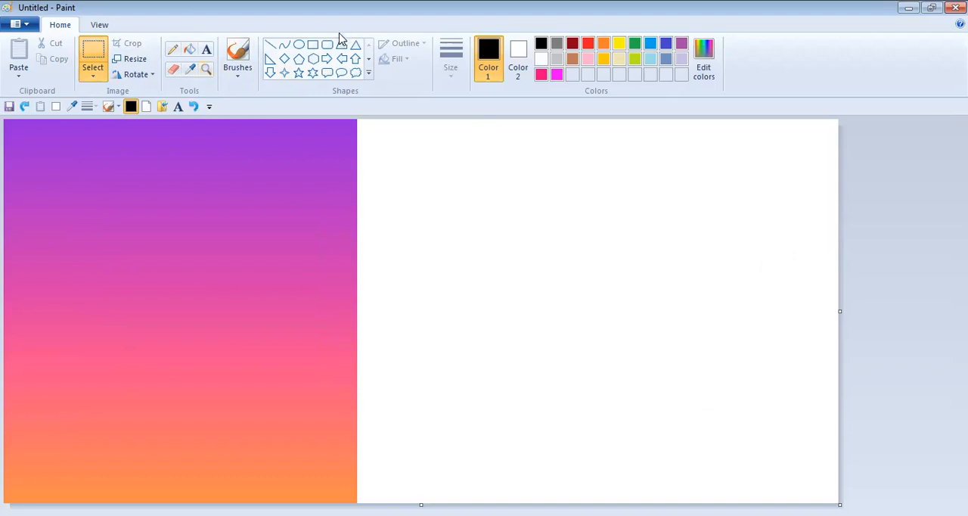
- Draw a sharp-cornered black rectangle in the middle of the white area and resize it to be nearly square
click(313, 44)
drag(503, 194, 697, 370)
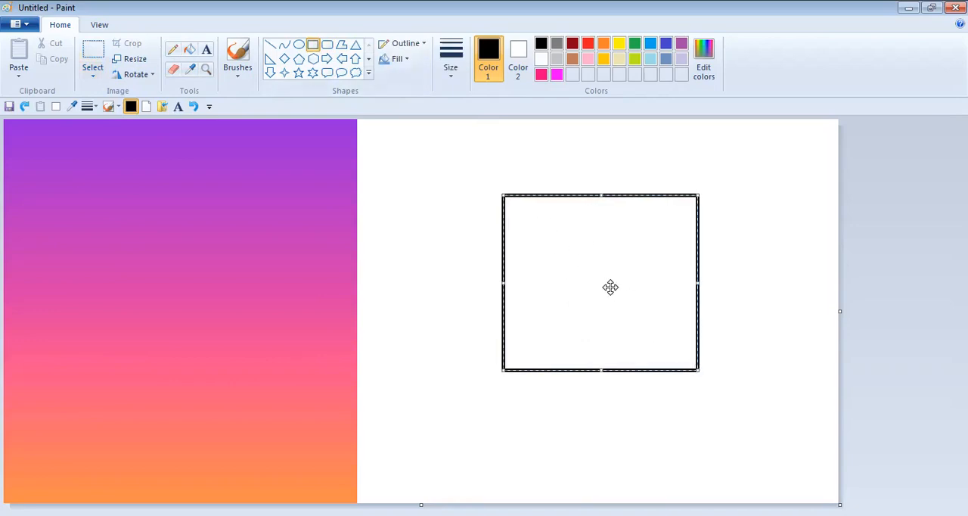
drag(611, 287, 599, 293)
drag(685, 292, 674, 295)
drag(582, 200, 580, 219)
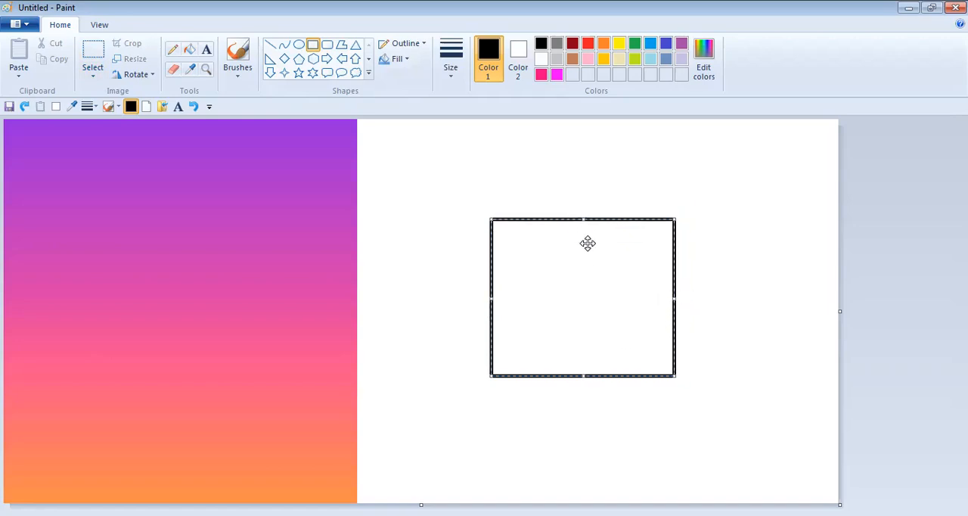
drag(676, 297, 657, 297)
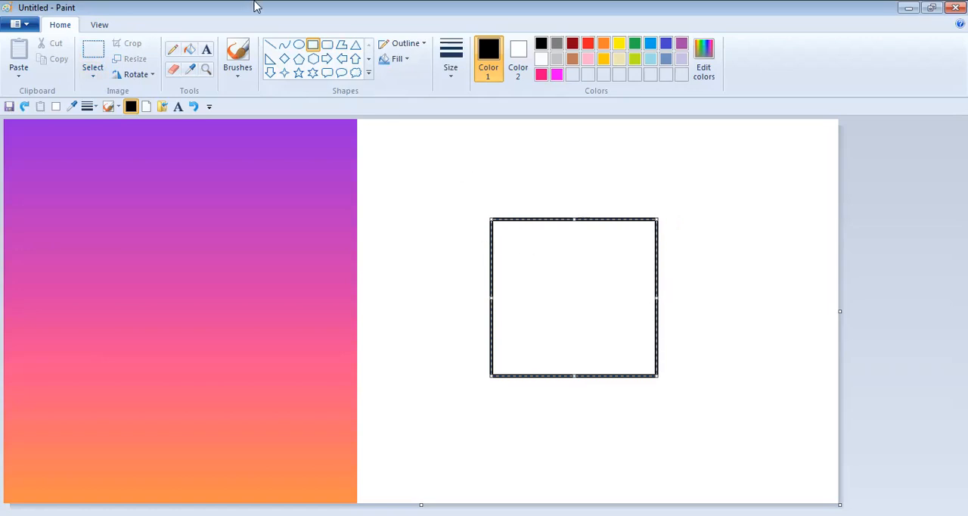
click(300, 43)
click(315, 42)
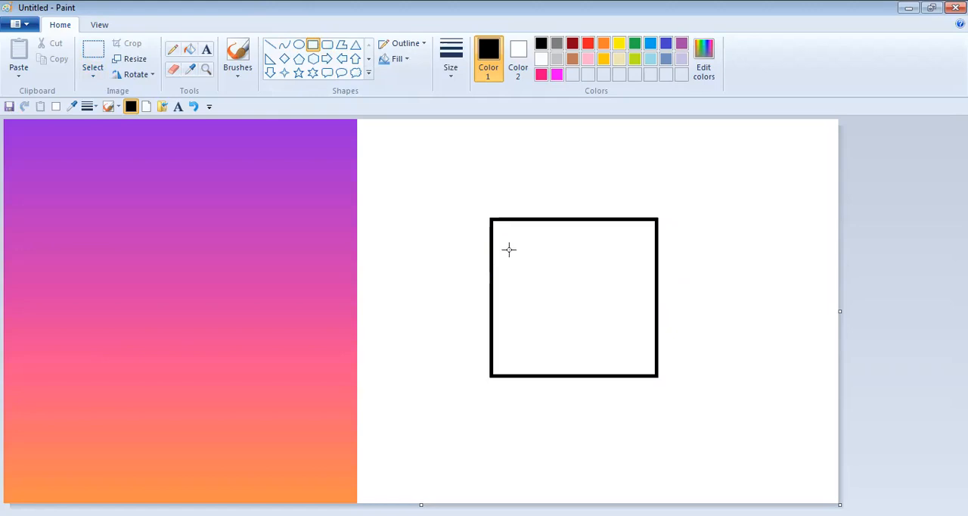
- Try rounding the rectangle by erasing its four corners and drawing a small black circle at the upper-right corner
click(174, 69)
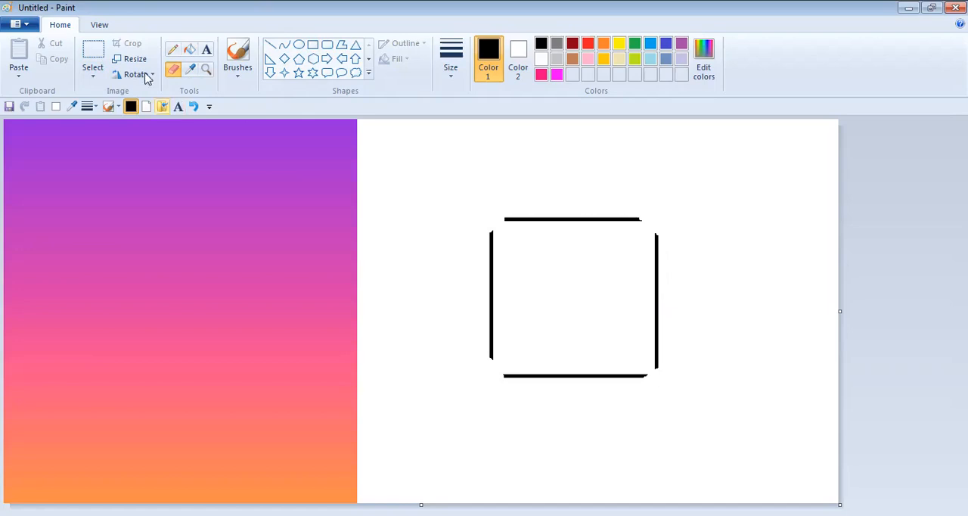
click(299, 44)
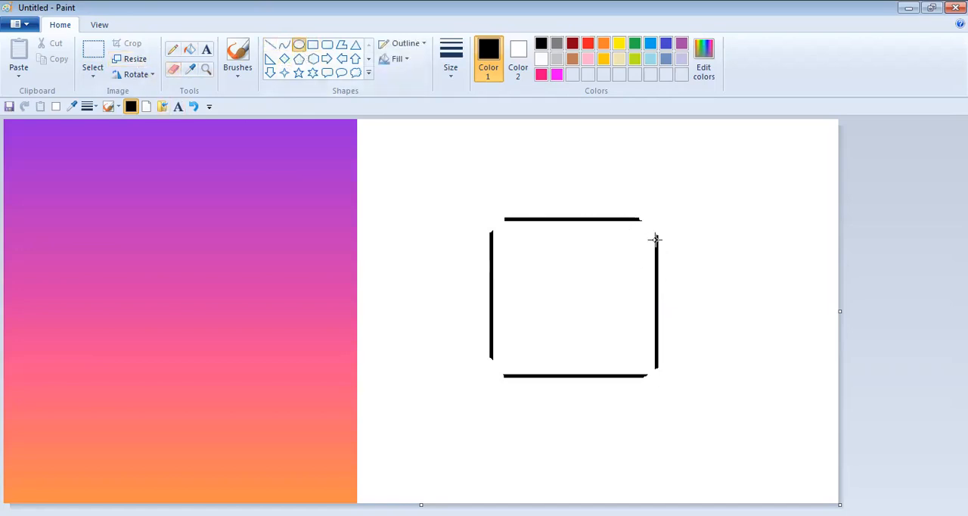
mouse_move(656, 237)
mouse_down()
mouse_move(650, 212)
mouse_move(634, 210)
mouse_move(631, 219)
mouse_move(662, 248)
mouse_up()
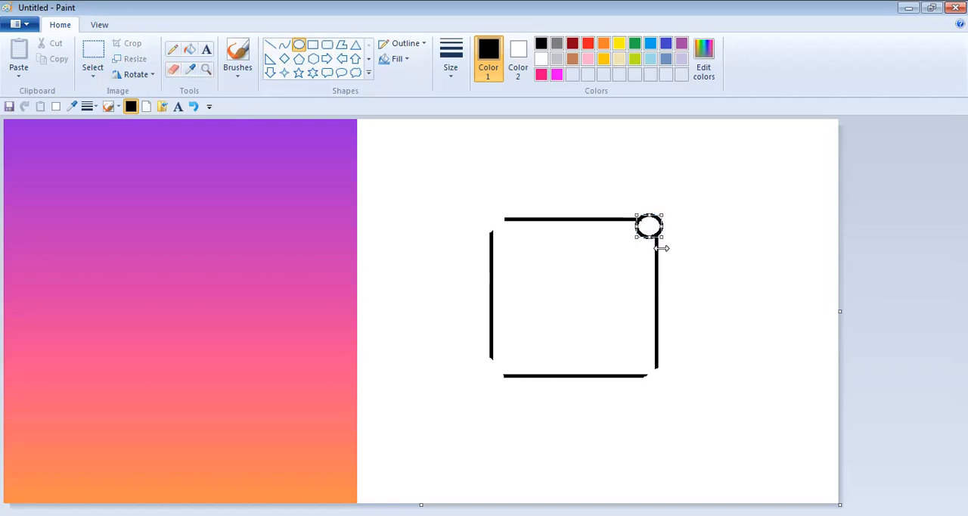
- Undo the small corner circle and the erased corners of the rectangle
click(193, 106)
click(194, 107)
click(195, 107)
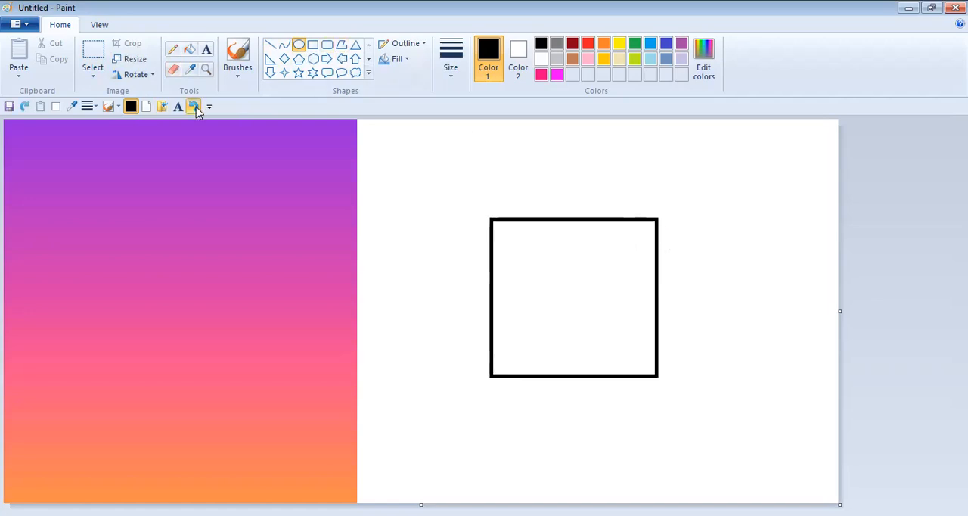
- Undo the corner circle, the erased corners and the black rectangle in the white area, keeping the widened canvas
click(196, 106)
click(195, 107)
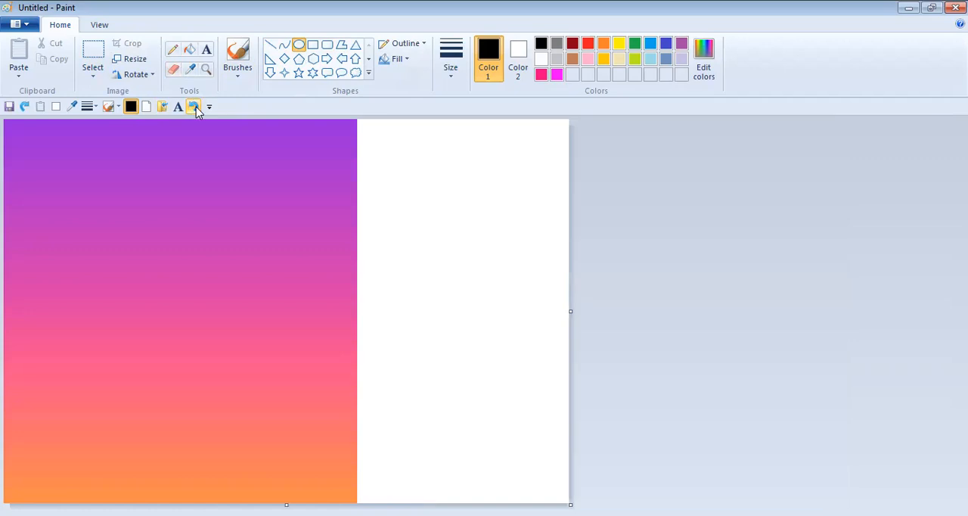
click(23, 107)
click(23, 107)
click(23, 107)
click(23, 106)
click(23, 106)
click(23, 106)
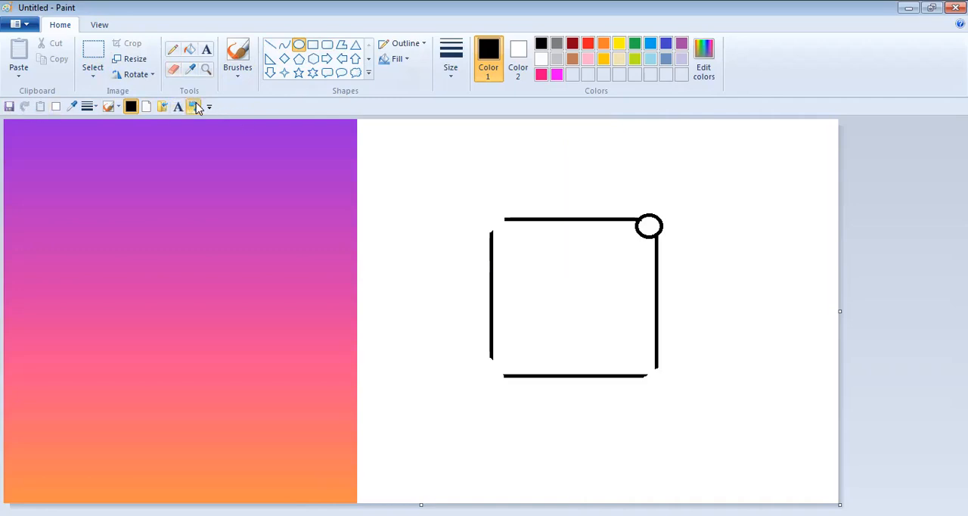
click(195, 107)
click(196, 107)
click(195, 106)
click(196, 106)
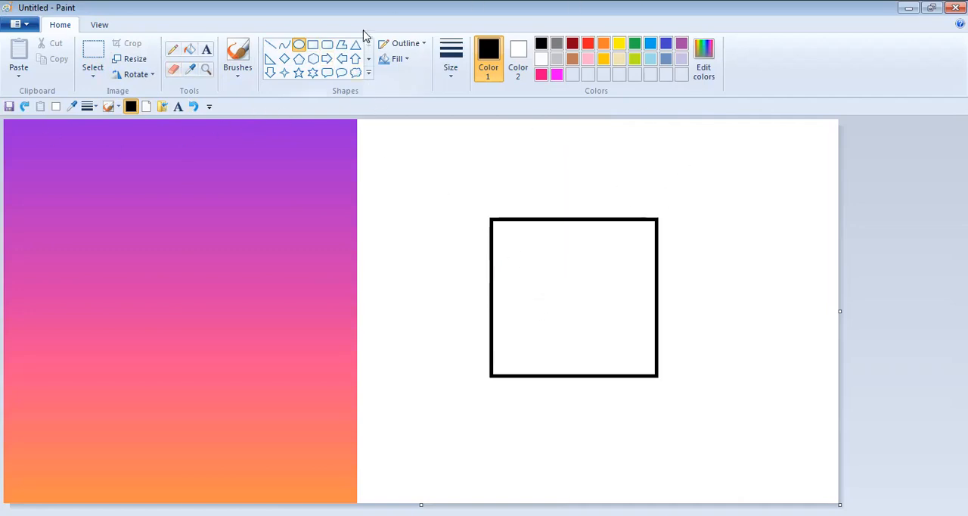
key(ctrl+z)
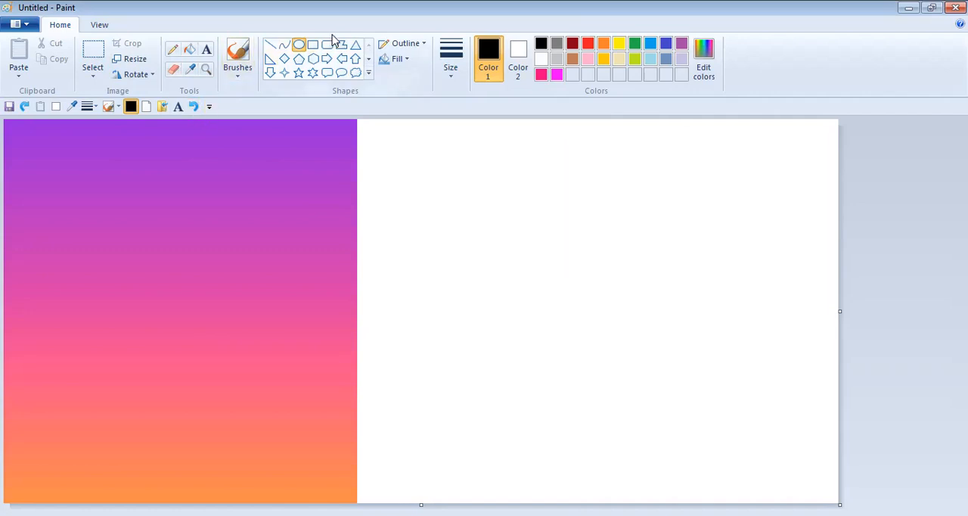
- Draw a black rounded square in the middle of the white area and try replacing its top edge with an arched curve
click(326, 45)
drag(521, 209, 675, 346)
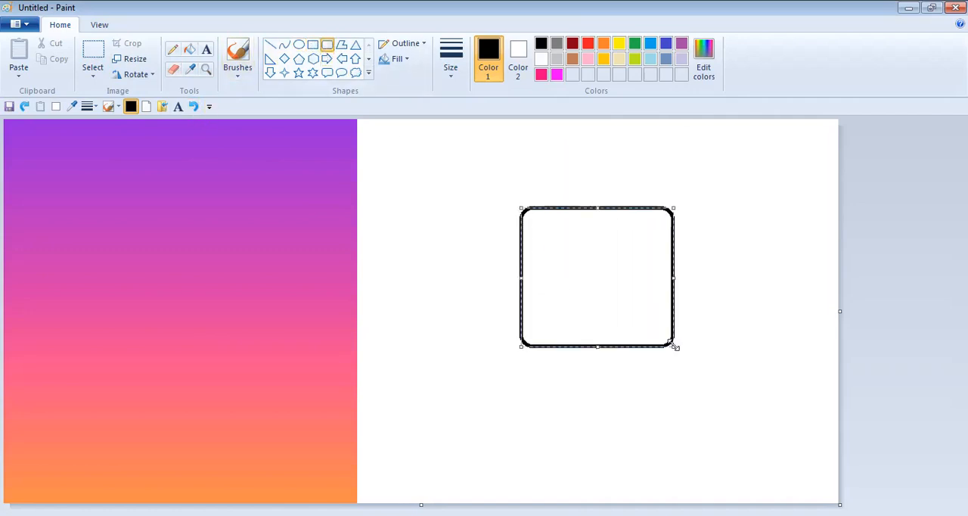
click(174, 70)
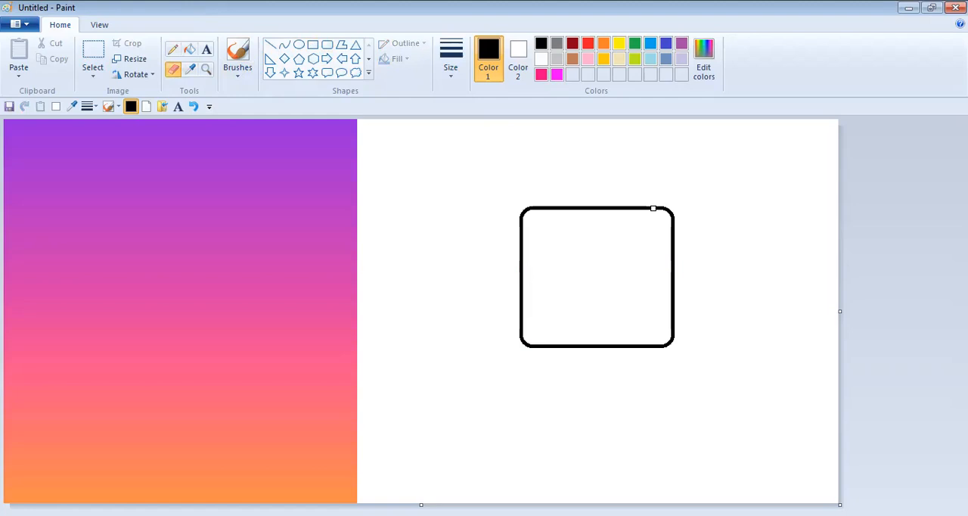
drag(654, 208, 568, 207)
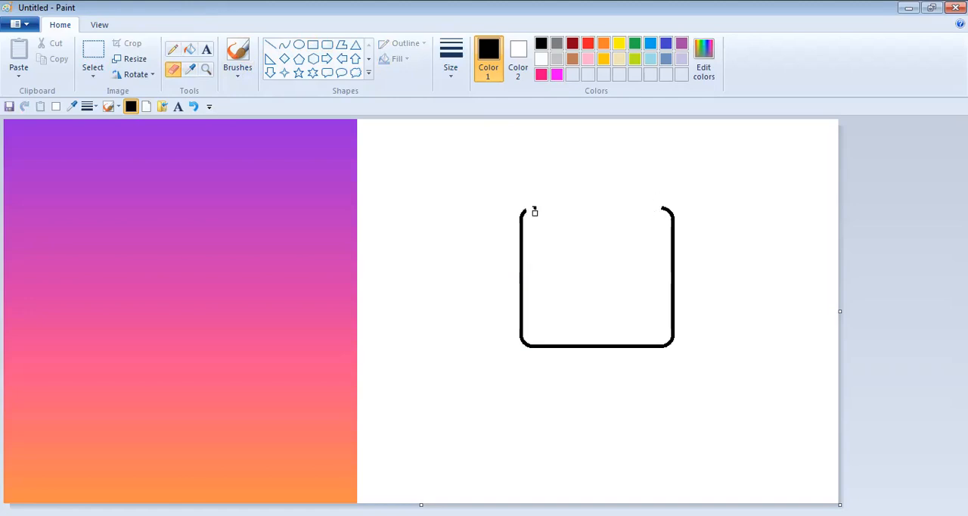
click(284, 44)
mouse_move(663, 205)
mouse_down()
mouse_move(603, 179)
mouse_move(523, 209)
mouse_move(593, 191)
mouse_move(540, 204)
mouse_move(536, 197)
mouse_move(633, 229)
mouse_move(521, 182)
mouse_move(86, 250)
mouse_move(91, 199)
mouse_move(512, 229)
mouse_move(534, 197)
mouse_up()
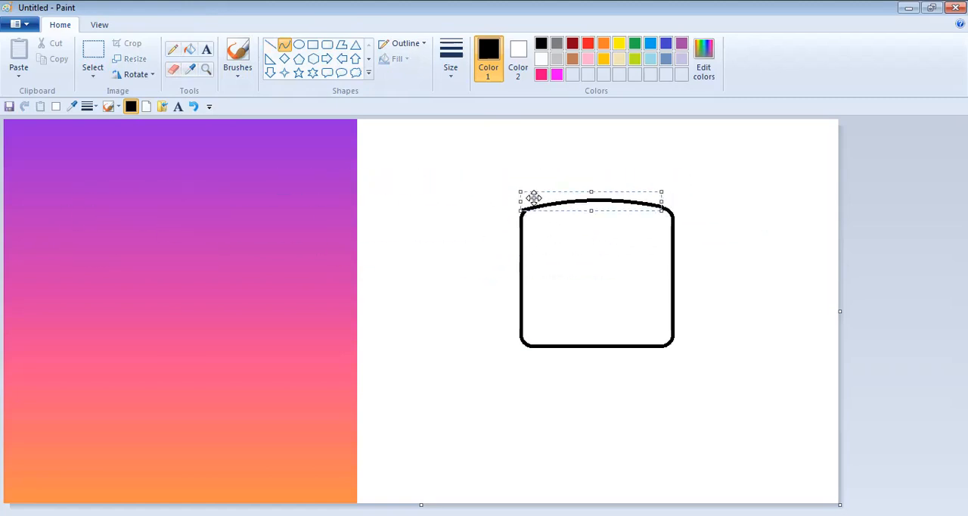
click(195, 105)
click(195, 106)
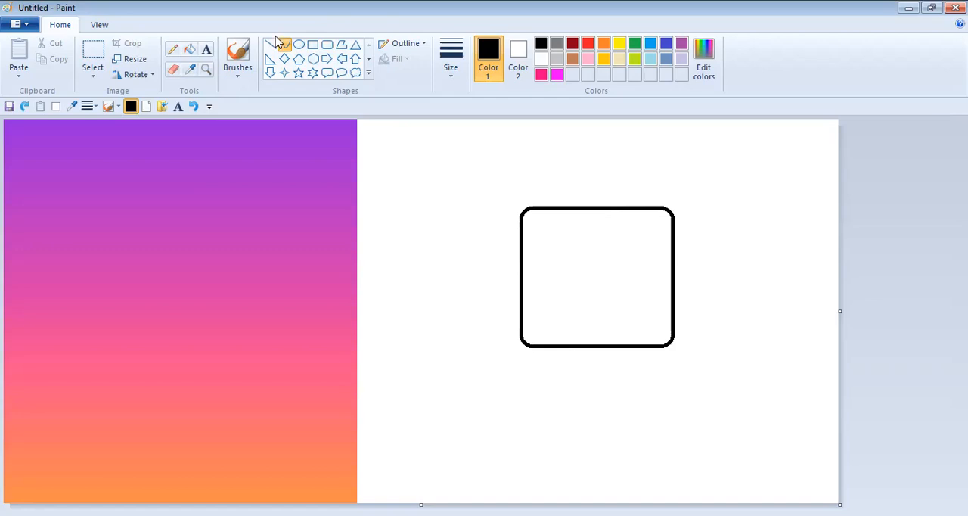
- Draw a smaller black rounded square centred inside the first one and adjust its edges for even spacing
click(327, 45)
drag(550, 239, 644, 318)
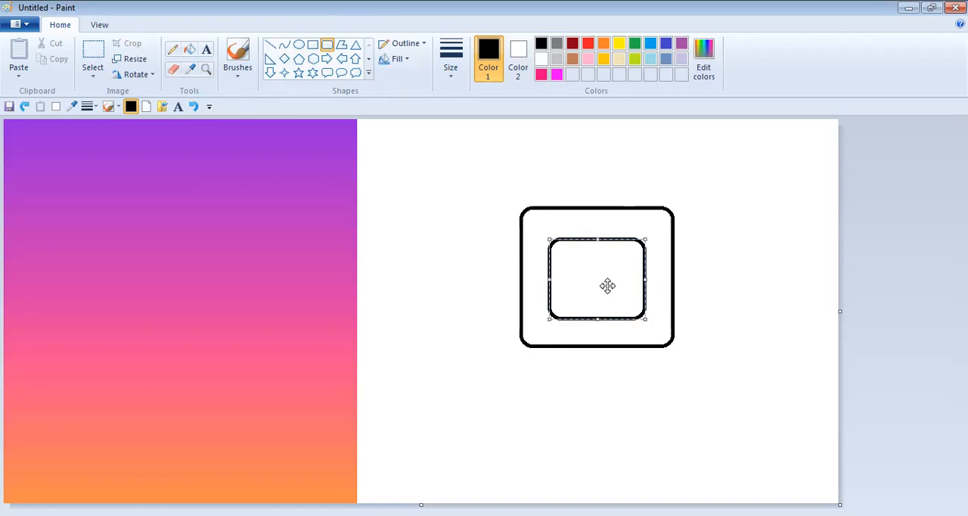
mouse_move(611, 283)
mouse_down()
mouse_move(640, 283)
mouse_move(606, 279)
mouse_up()
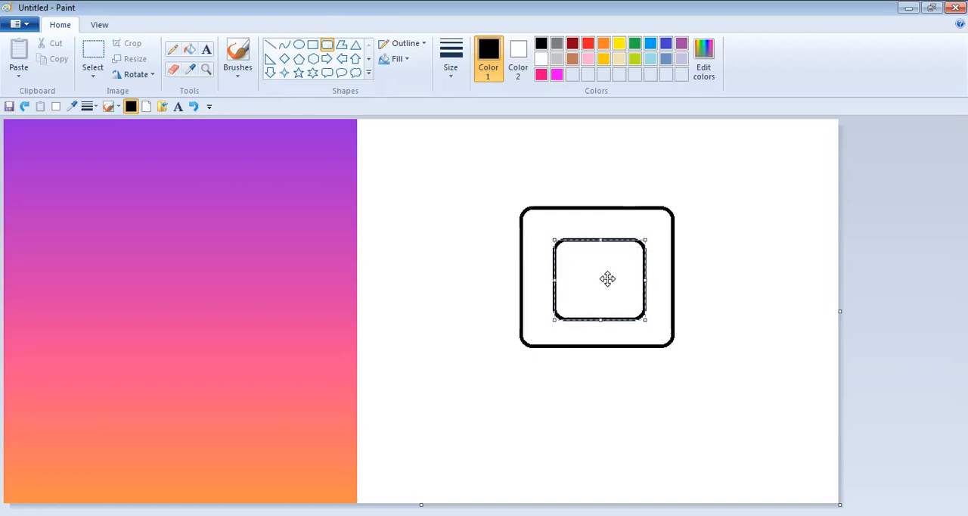
drag(598, 239, 598, 235)
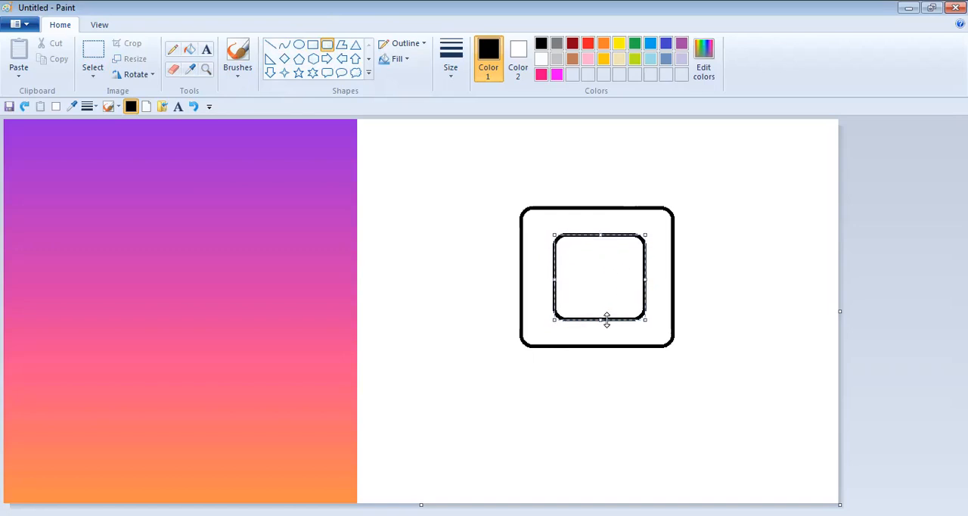
drag(600, 320, 599, 323)
drag(560, 278, 553, 276)
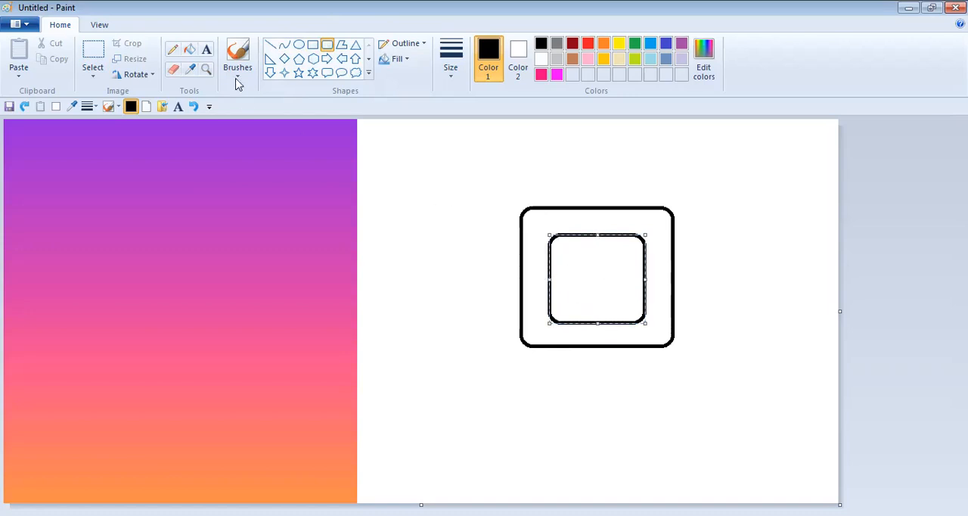
- Draw a black lens circle centred in the inner square and a small circle near the square's upper-right corner
click(299, 44)
click(410, 151)
drag(615, 250, 545, 317)
drag(588, 281, 601, 280)
drag(600, 248, 603, 283)
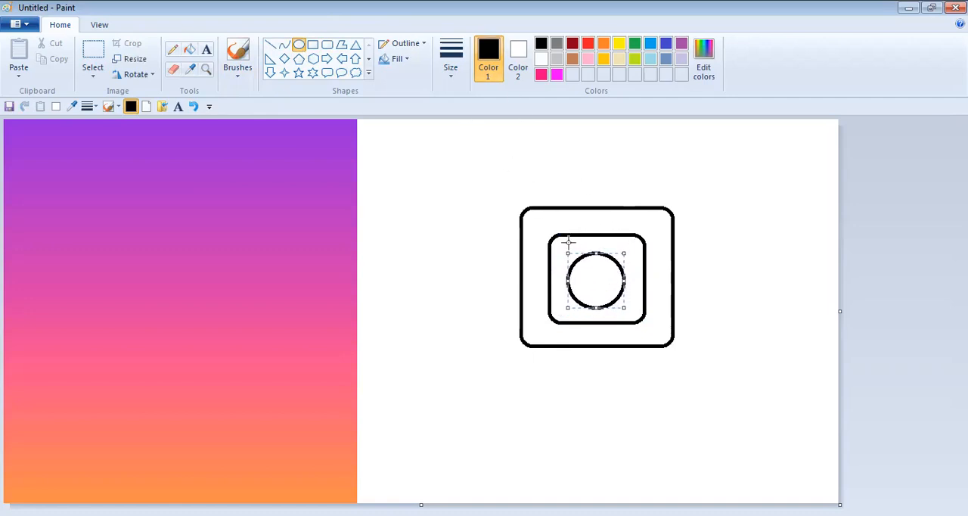
drag(632, 242, 621, 254)
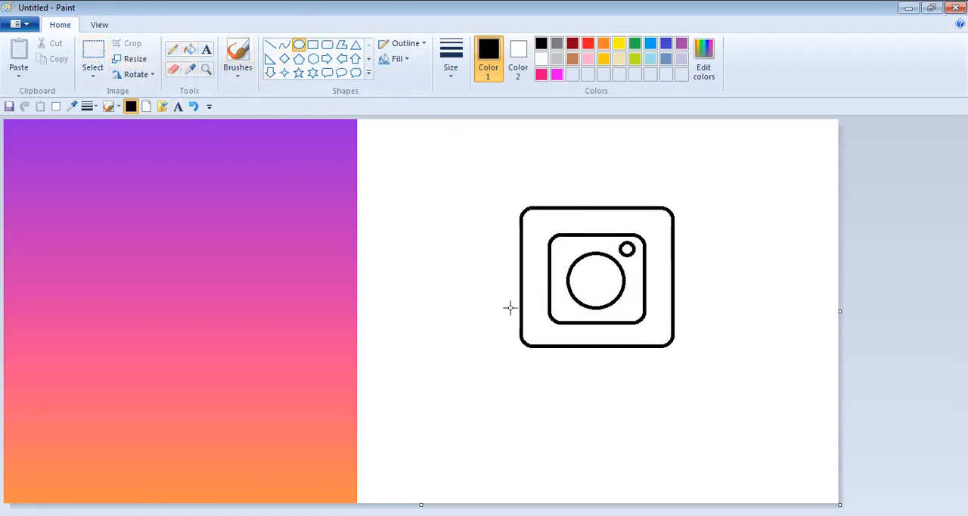
- Undo all the camera shapes in the white area until it is blank
click(194, 107)
click(194, 106)
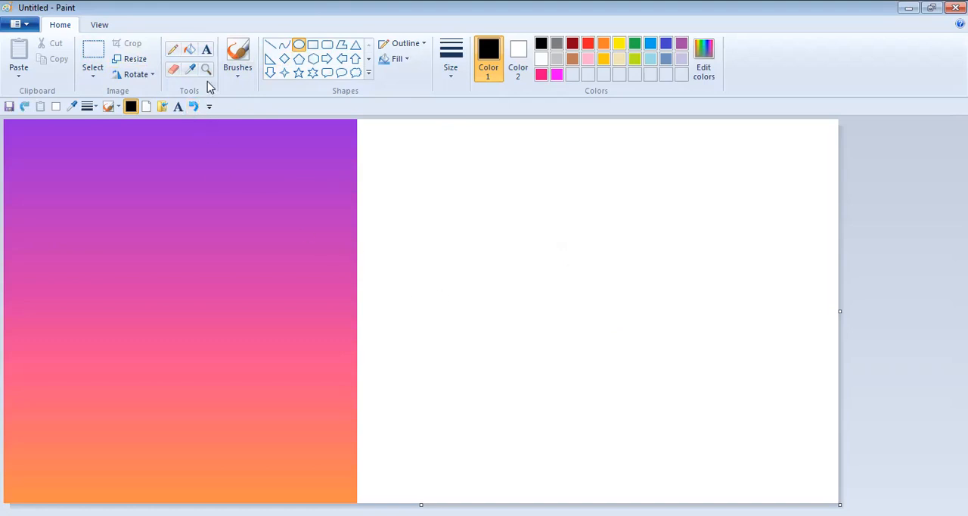
- Draw a black rounded square centred on the upper part of the gradient, with a smaller rounded square inside it
click(327, 45)
drag(88, 205, 239, 341)
drag(182, 286, 195, 268)
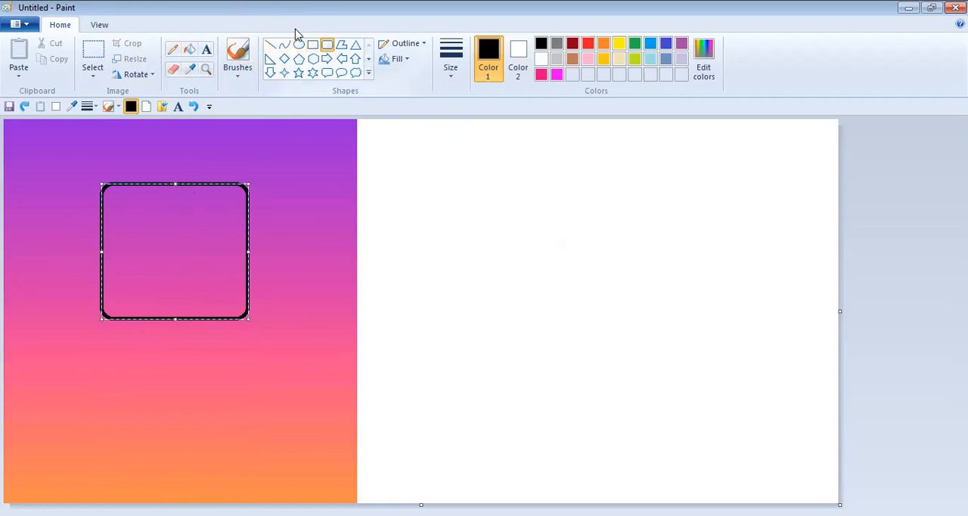
drag(173, 251, 195, 225)
mouse_move(197, 298)
mouse_down()
mouse_move(180, 411)
mouse_move(152, 488)
mouse_move(183, 340)
mouse_move(184, 288)
mouse_up()
drag(194, 201, 197, 182)
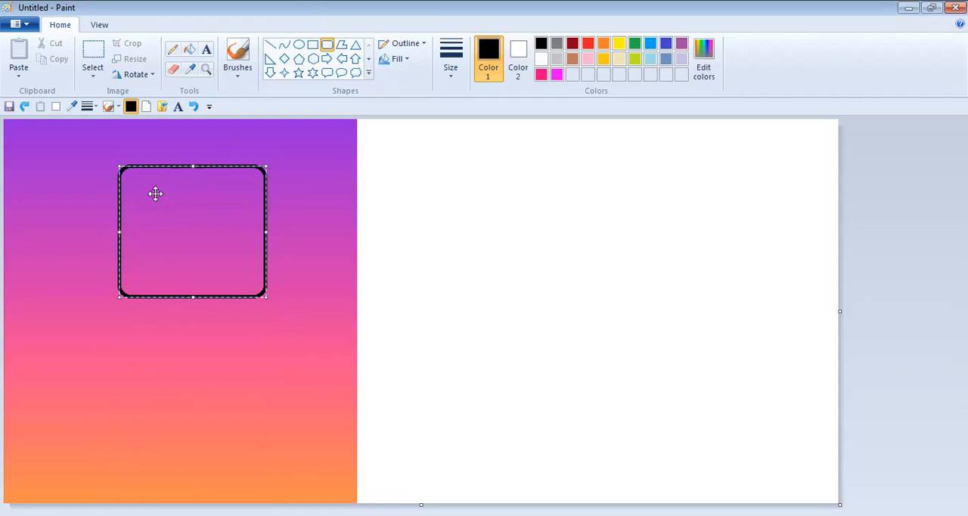
click(326, 48)
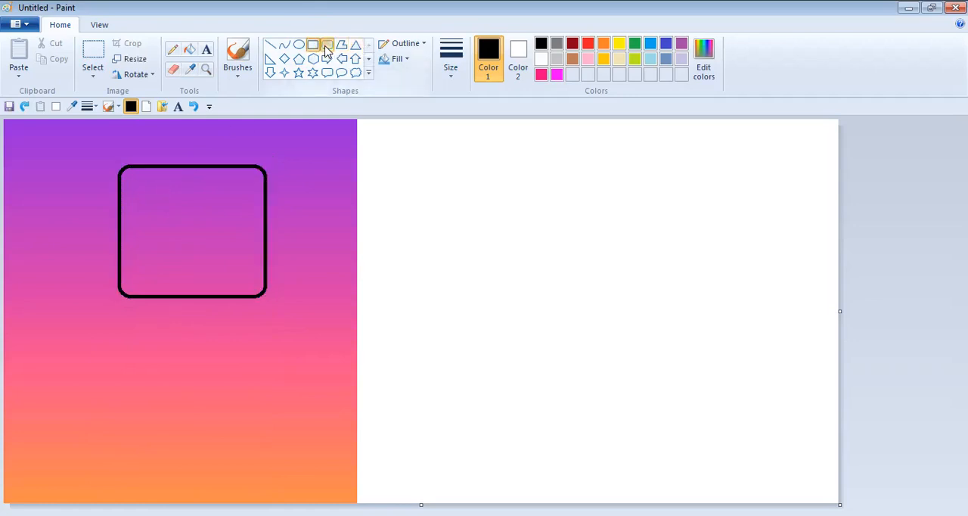
drag(144, 187, 240, 277)
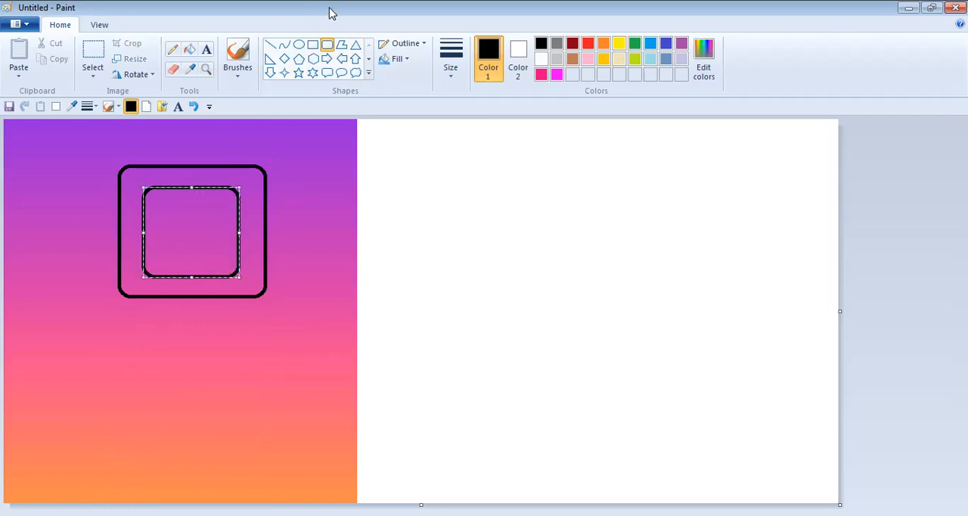
- Draw a lens circle centred in the inner square on the gradient and a tiny circle near its upper-right corner
click(299, 44)
drag(204, 208, 130, 278)
drag(167, 244, 188, 231)
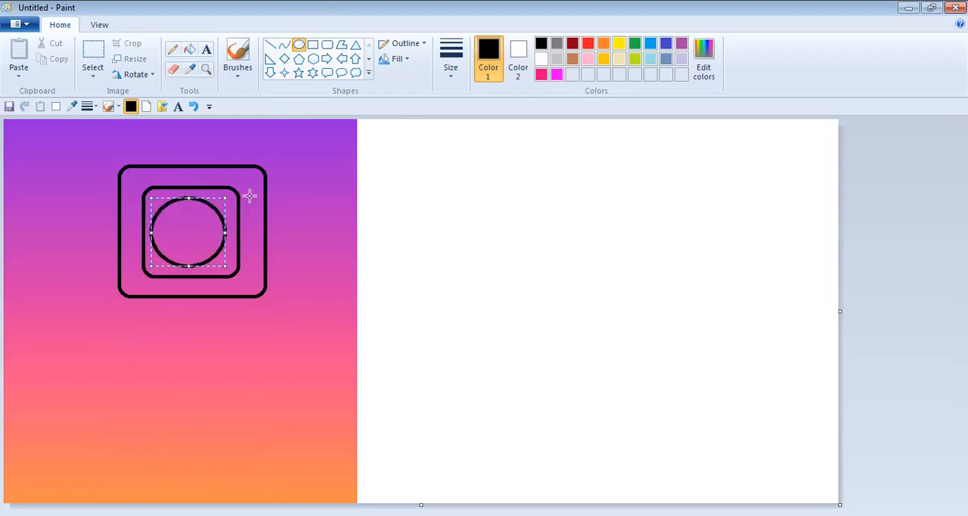
drag(225, 198, 192, 226)
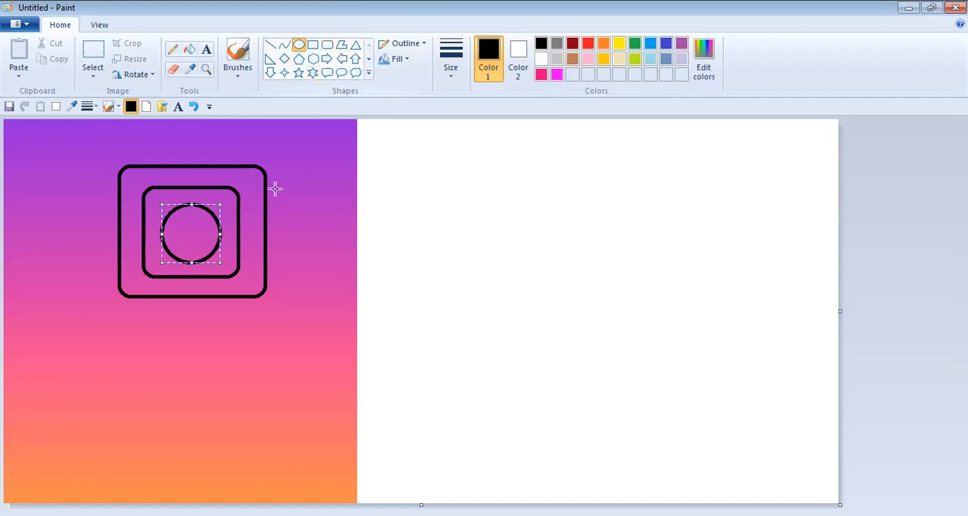
click(230, 194)
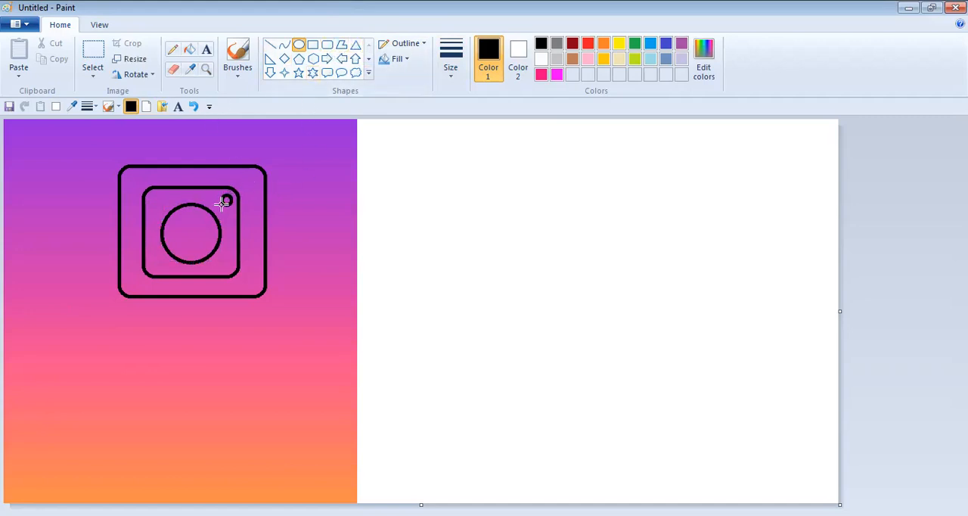
drag(222, 202, 221, 203)
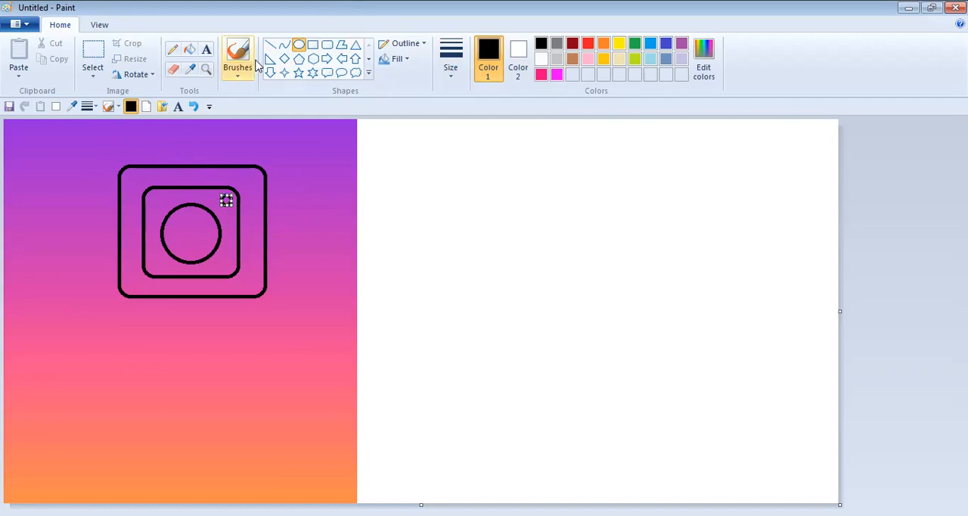
- Recolour the outlines of the inner square, the lens circle and the tiny circle white, using the fill tool
click(189, 49)
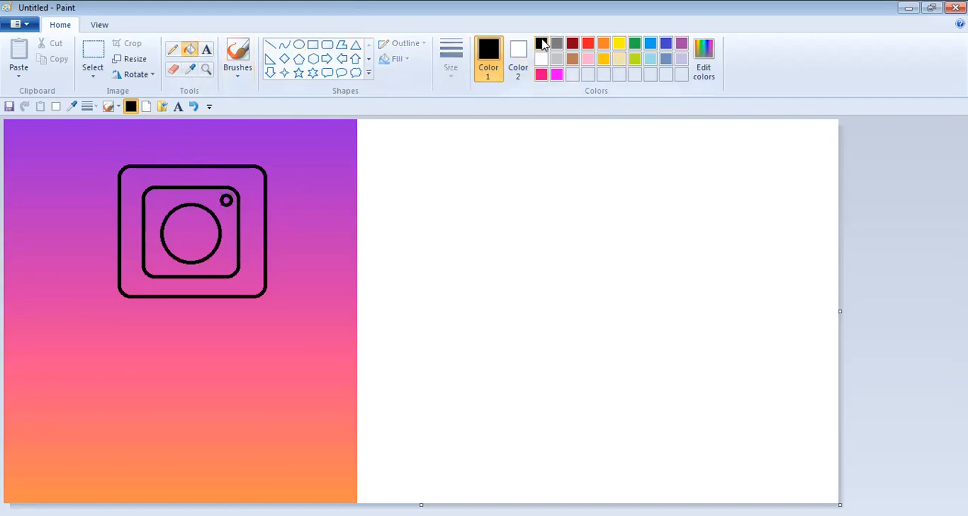
click(540, 59)
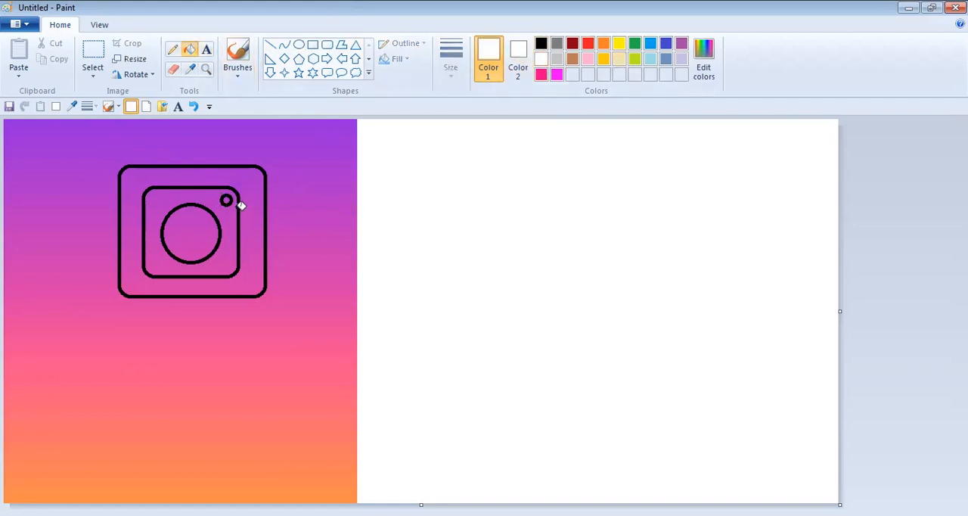
click(239, 197)
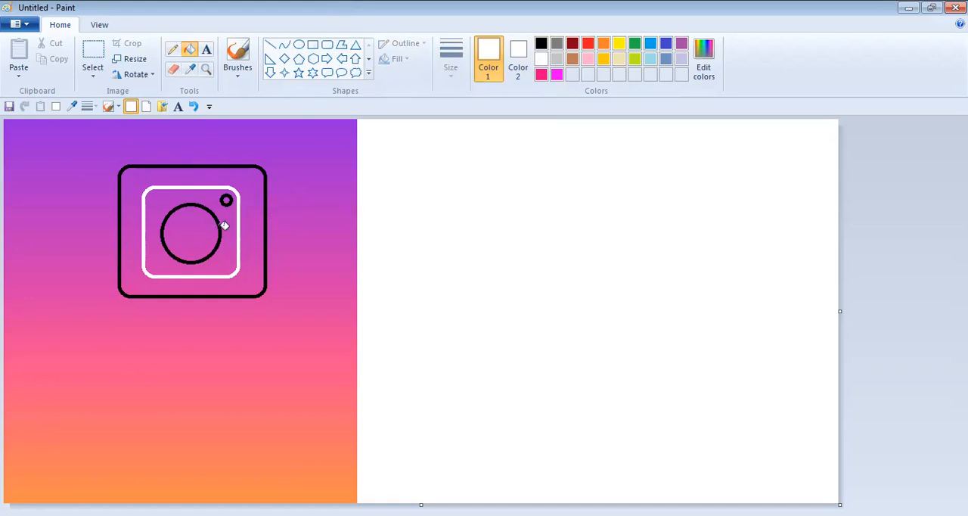
click(222, 227)
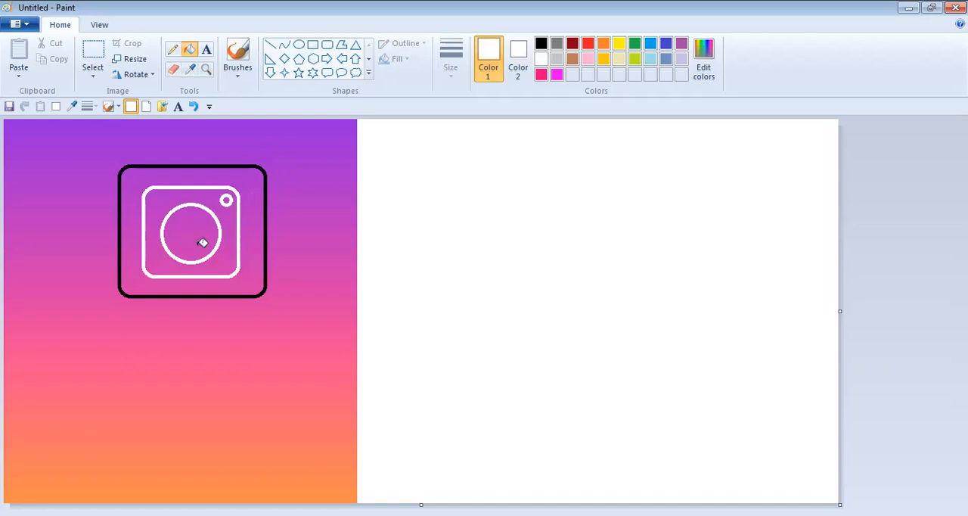
- Undo the white fills and all the camera shapes on the gradient
click(193, 107)
click(194, 107)
click(193, 107)
click(194, 106)
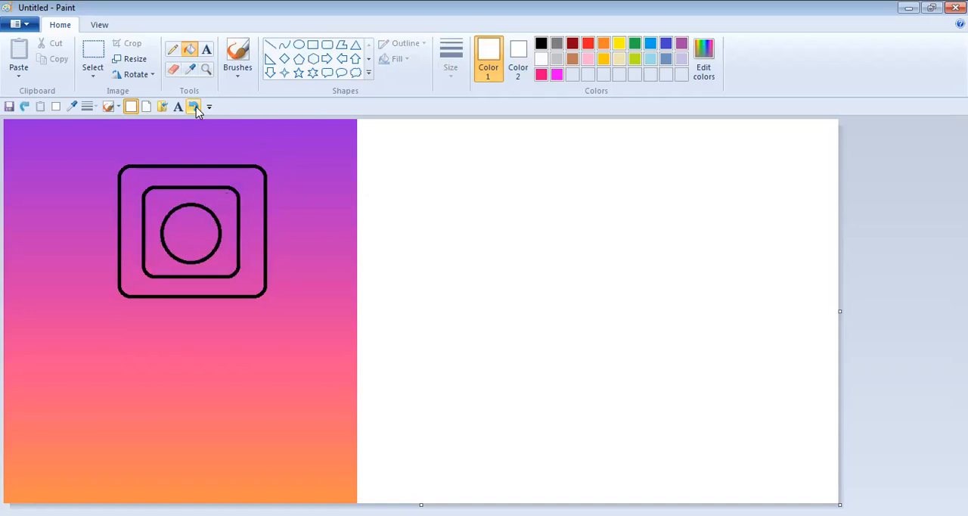
click(194, 107)
click(194, 106)
click(195, 107)
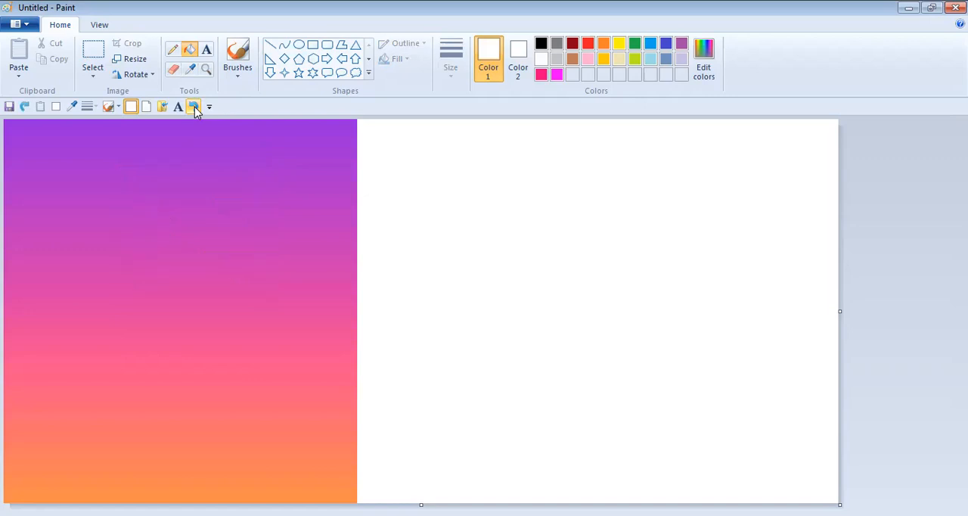
click(313, 44)
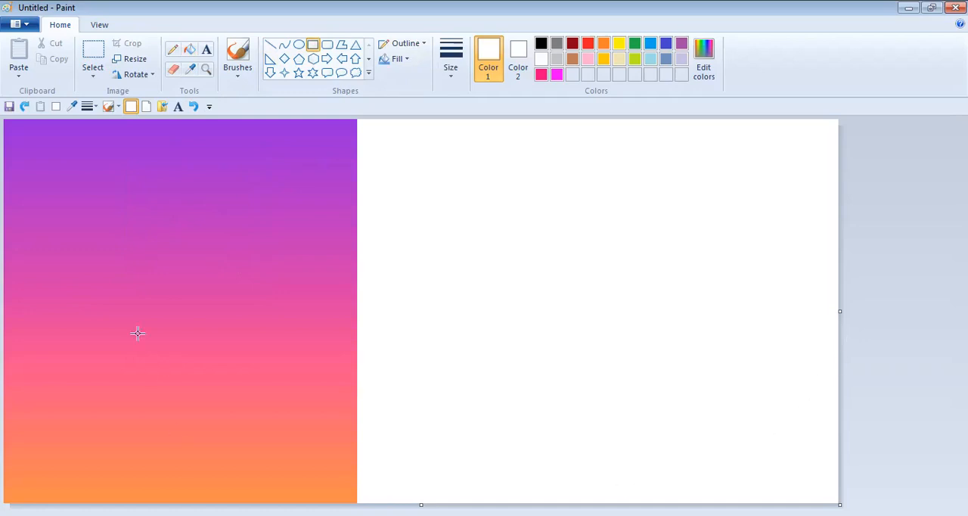
drag(115, 287, 244, 423)
click(194, 106)
- Draw a black rounded square on the gradient and move it down to the gradient's lower, pink-orange part
click(327, 47)
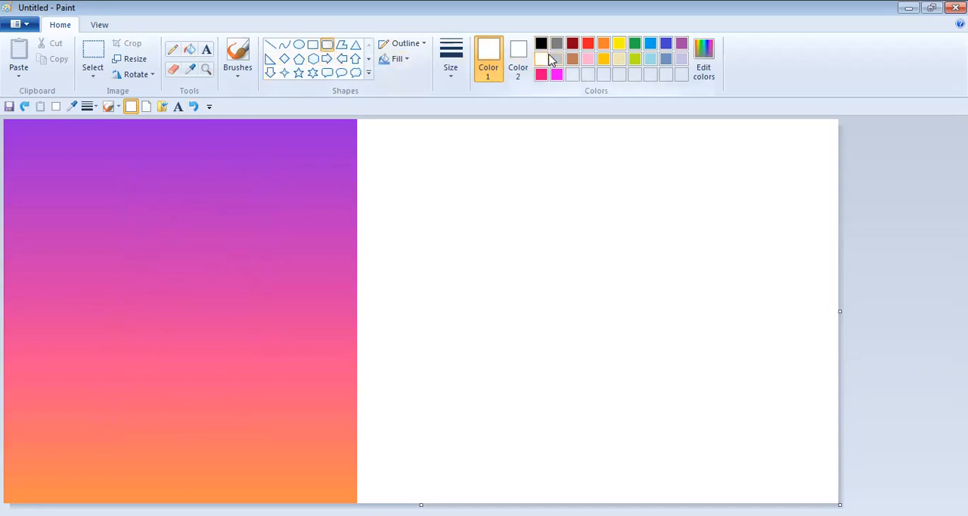
click(541, 44)
drag(123, 240, 252, 359)
drag(214, 324, 200, 432)
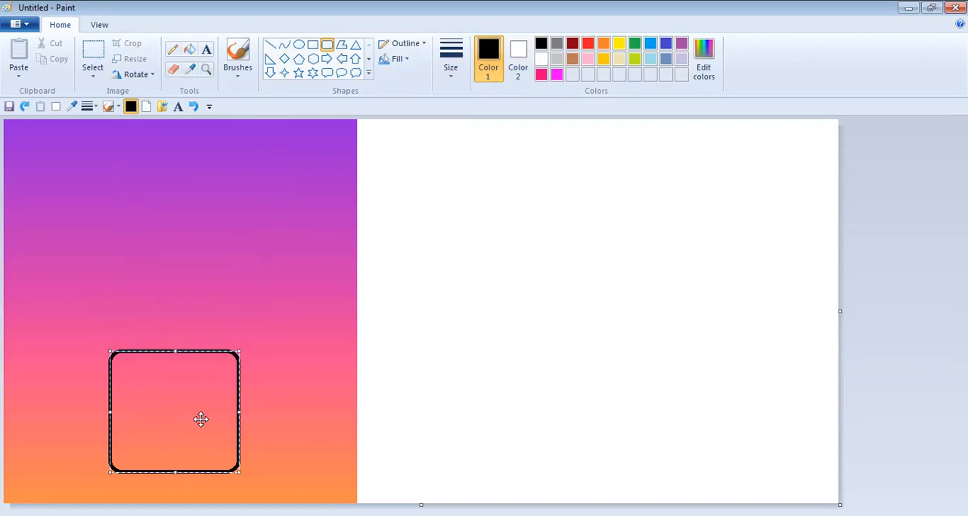
- Undo the rounded square and the widening of the canvas beside the gradient
click(194, 107)
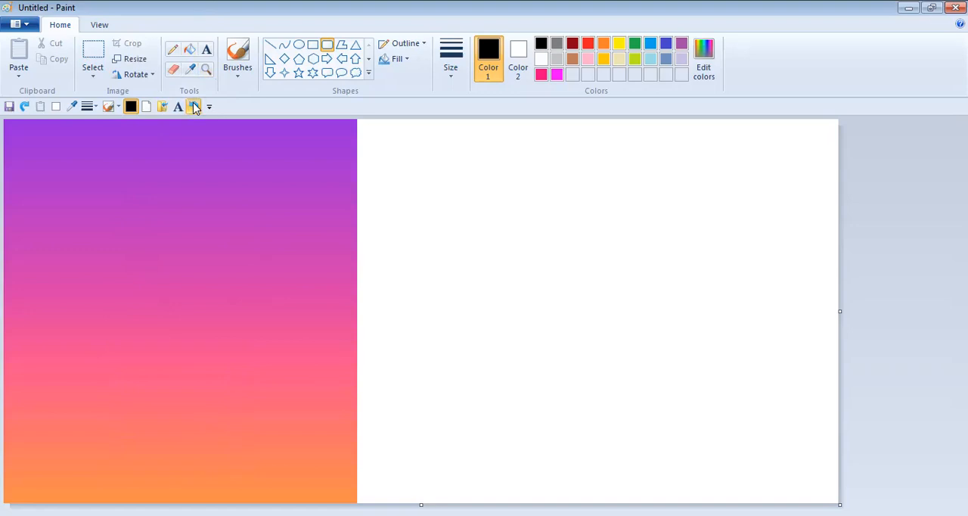
click(194, 107)
click(193, 106)
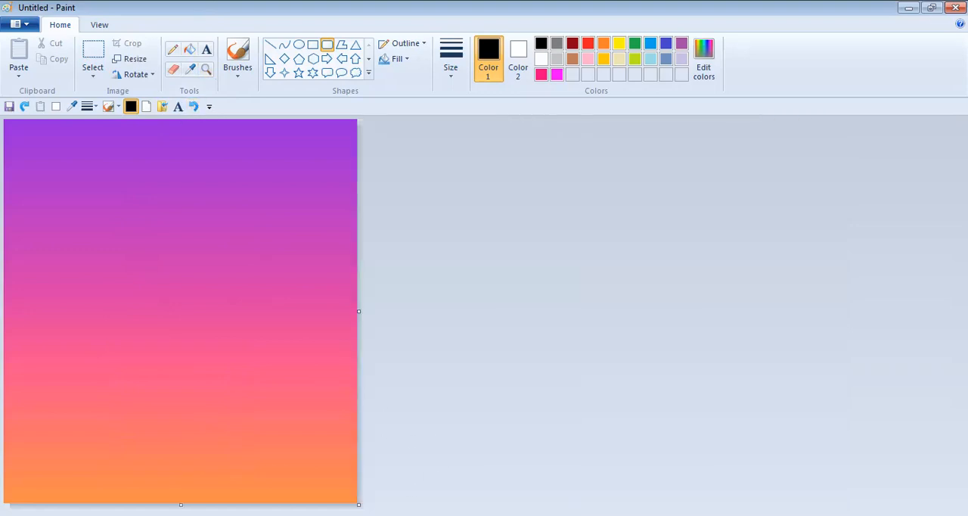
drag(359, 504, 242, 417)
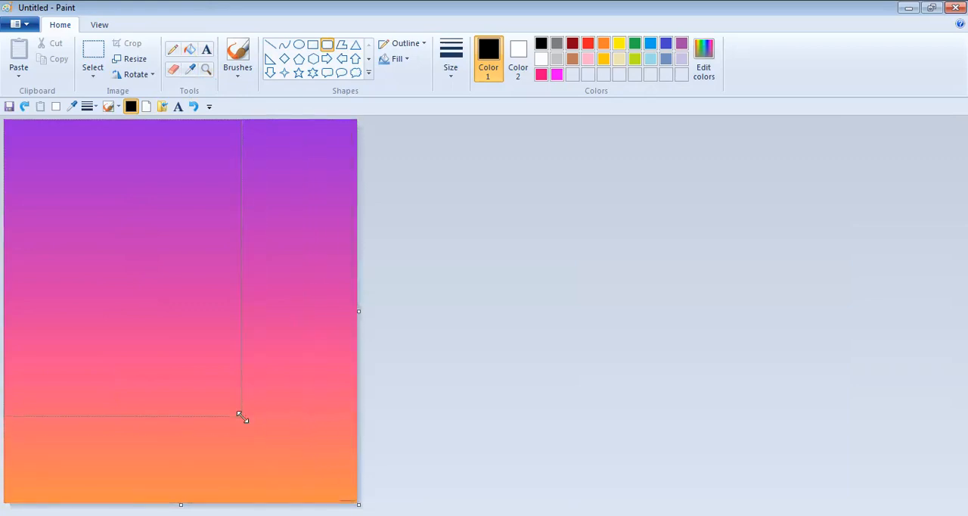
drag(227, 382, 241, 417)
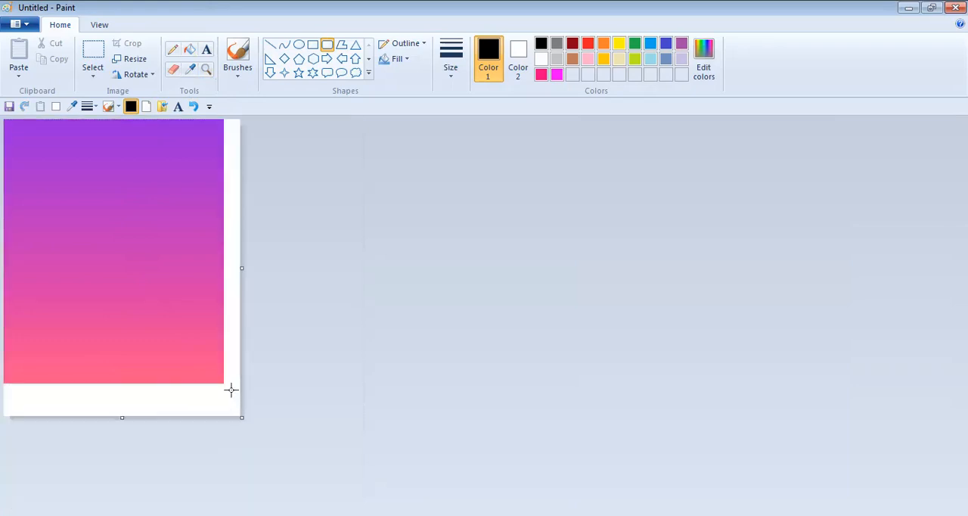
click(195, 107)
click(195, 107)
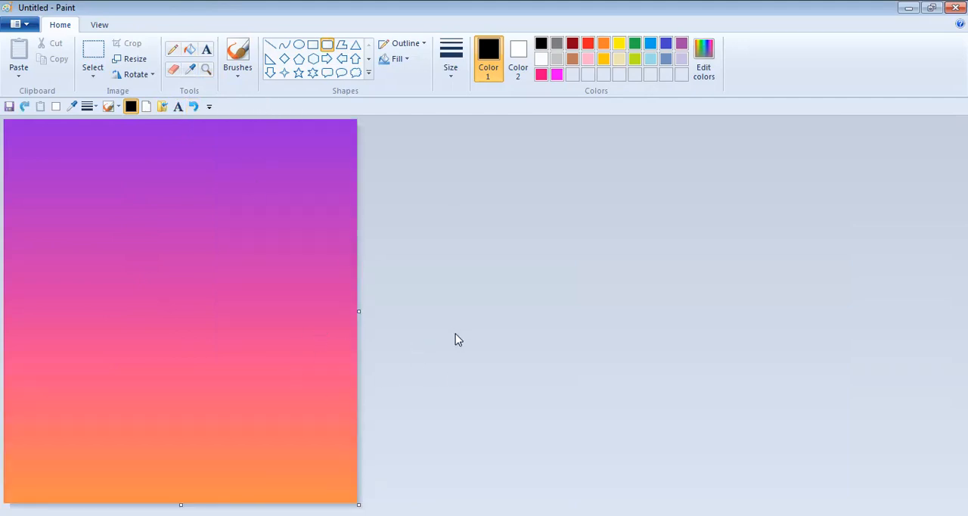
- Draw a black rounded square on extra canvas added beside the gradient and move it onto the gradient's lower, pink-orange part
drag(363, 308, 774, 370)
drag(484, 203, 637, 350)
drag(579, 298, 196, 382)
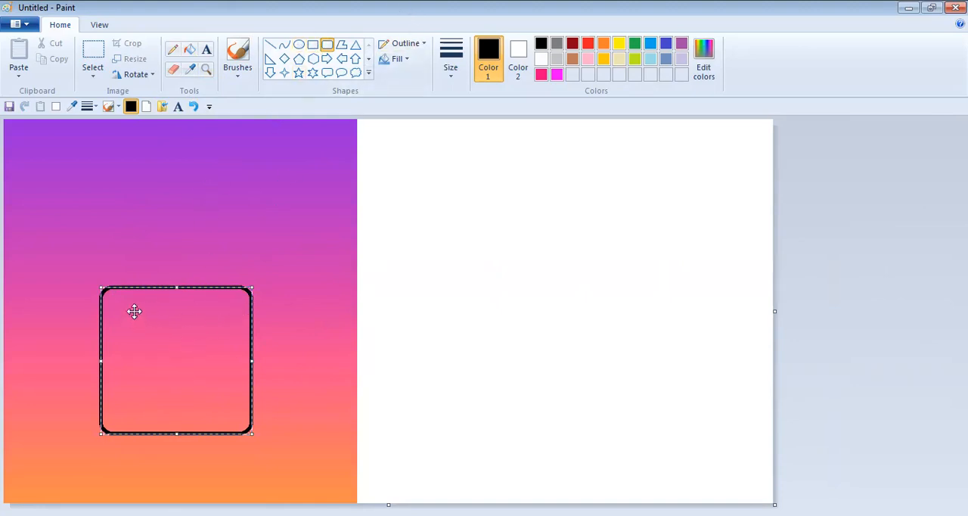
click(175, 224)
- Draw the camera inside the rounded square: a smaller rounded square containing a central lens circle and a tiny circle near its upper-right corner
drag(128, 310, 225, 413)
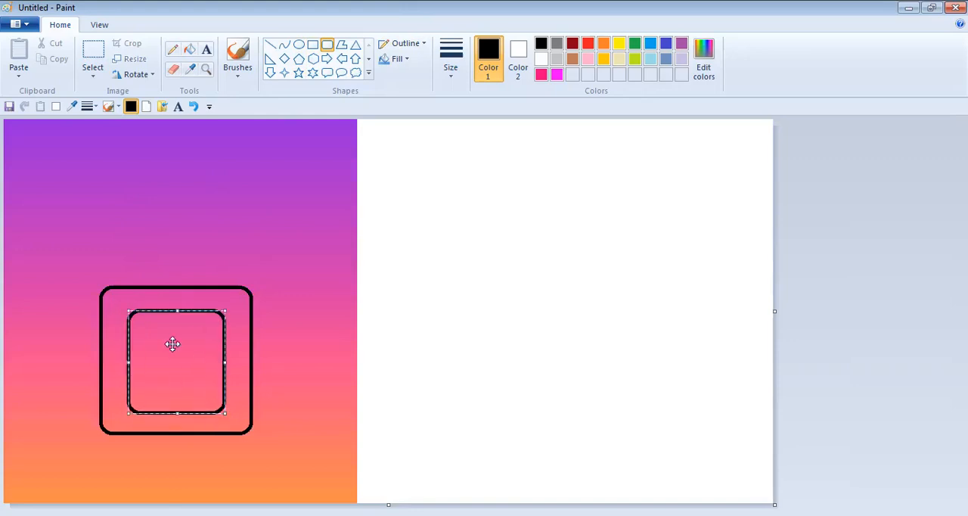
click(299, 44)
drag(199, 339, 165, 369)
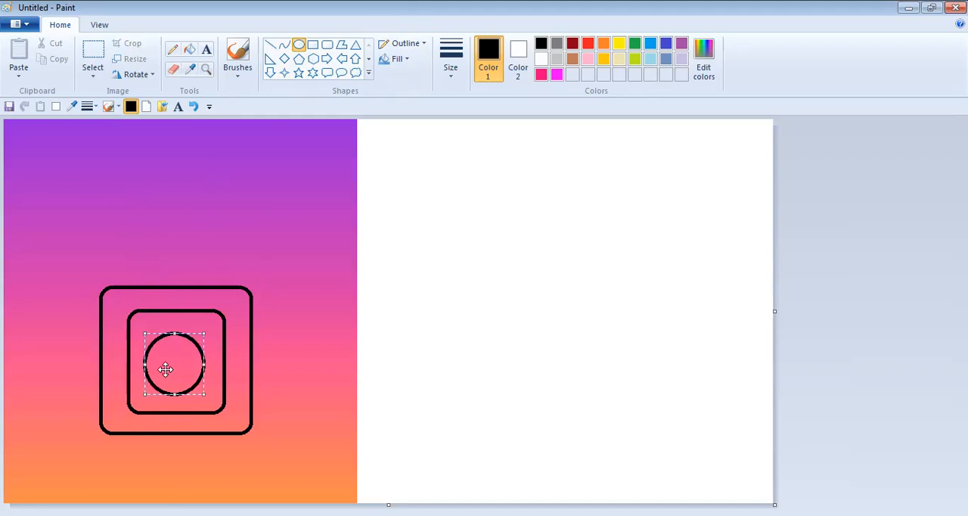
drag(199, 318, 213, 333)
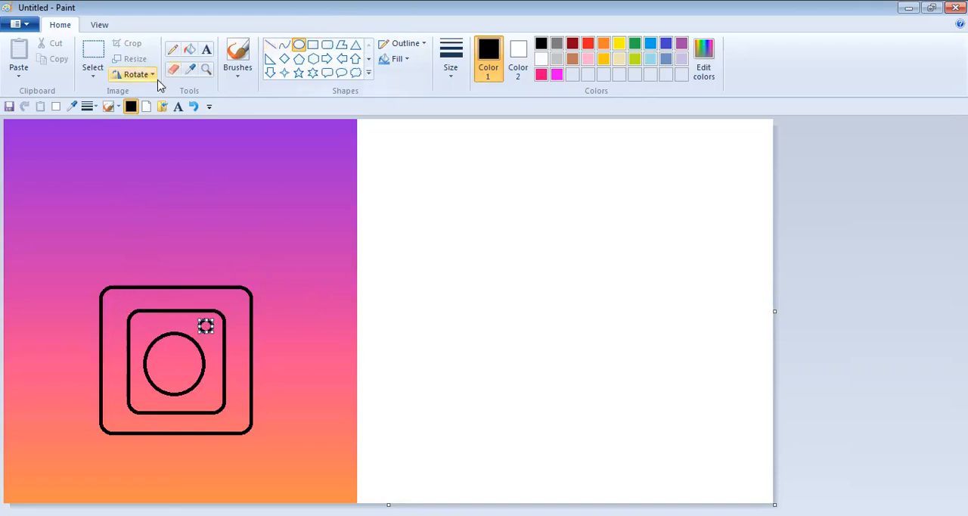
- Recolour the outlines of the lens circle, the inner rounded square and the tiny circle white with the fill tool
click(190, 50)
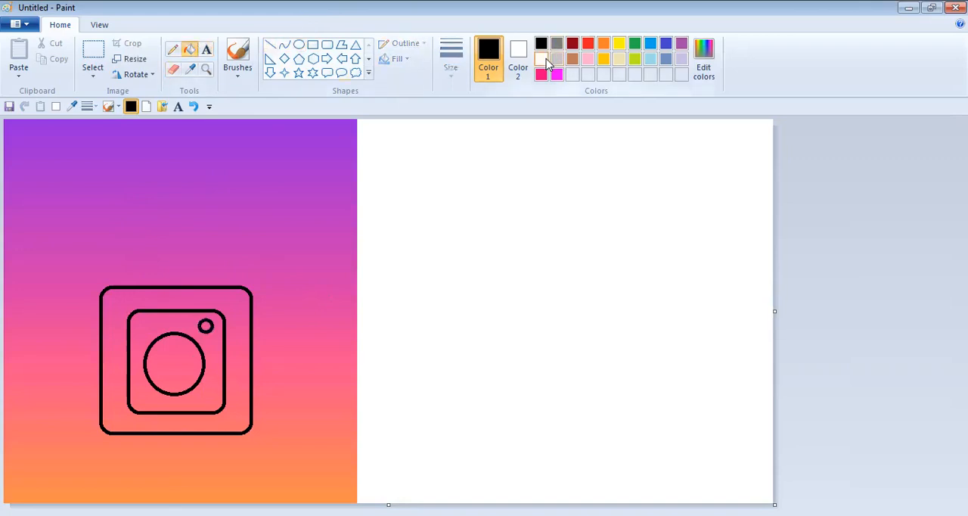
click(541, 59)
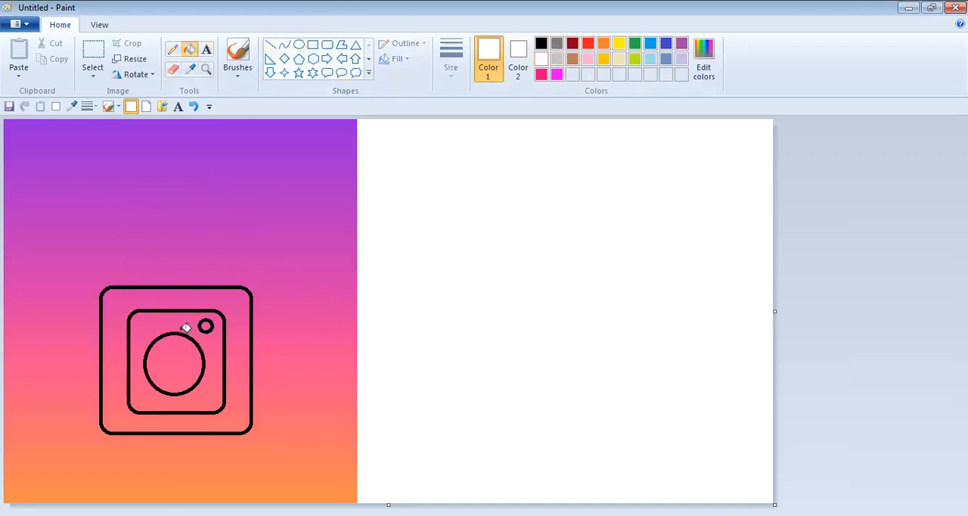
click(185, 332)
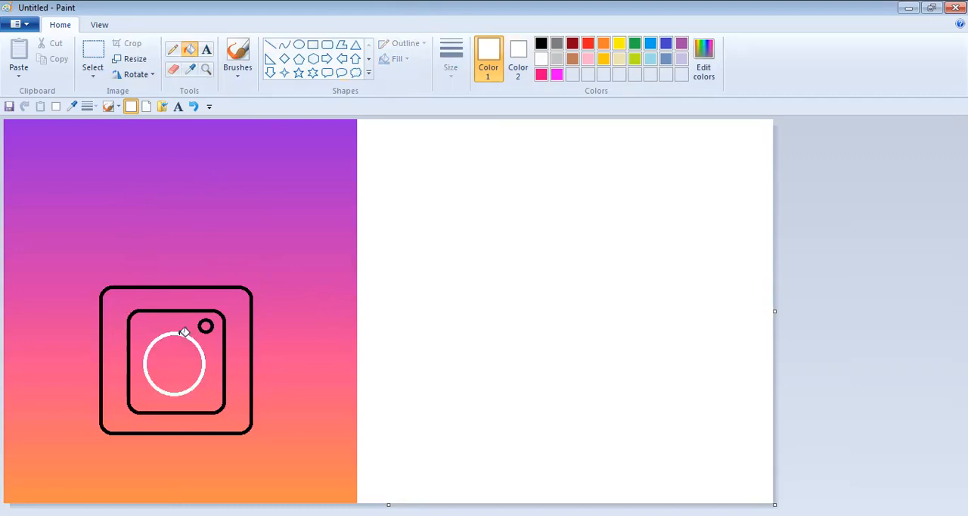
click(226, 317)
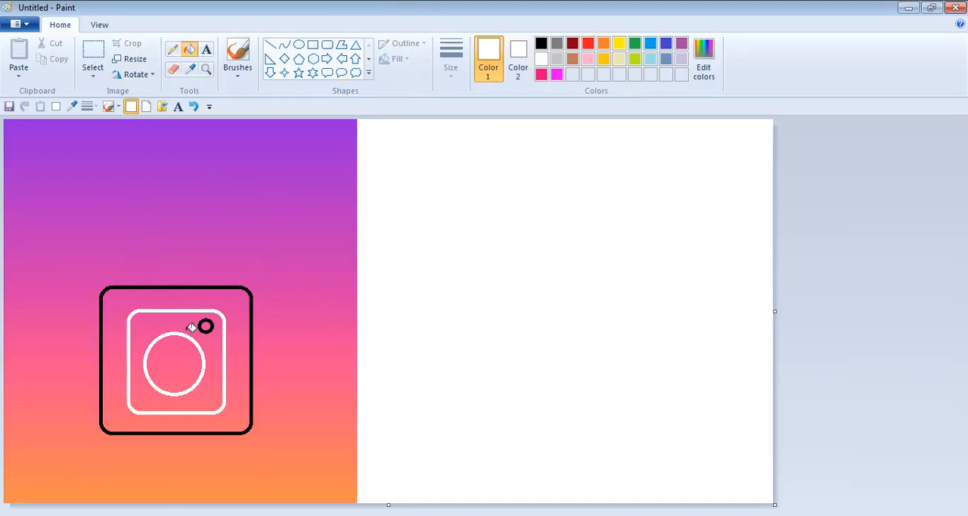
click(205, 320)
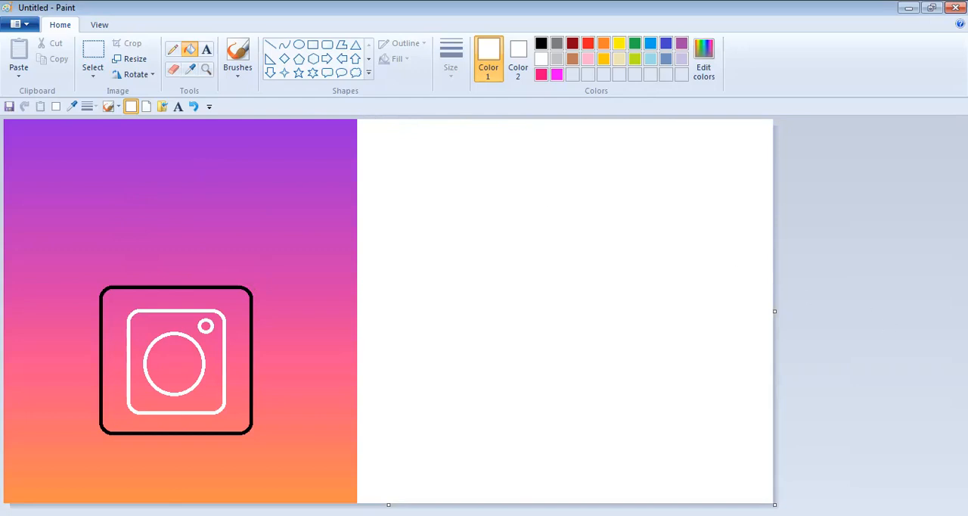
- Try to trim the canvas down to the black rounded square, and undo the canvas resizing
drag(774, 502, 357, 501)
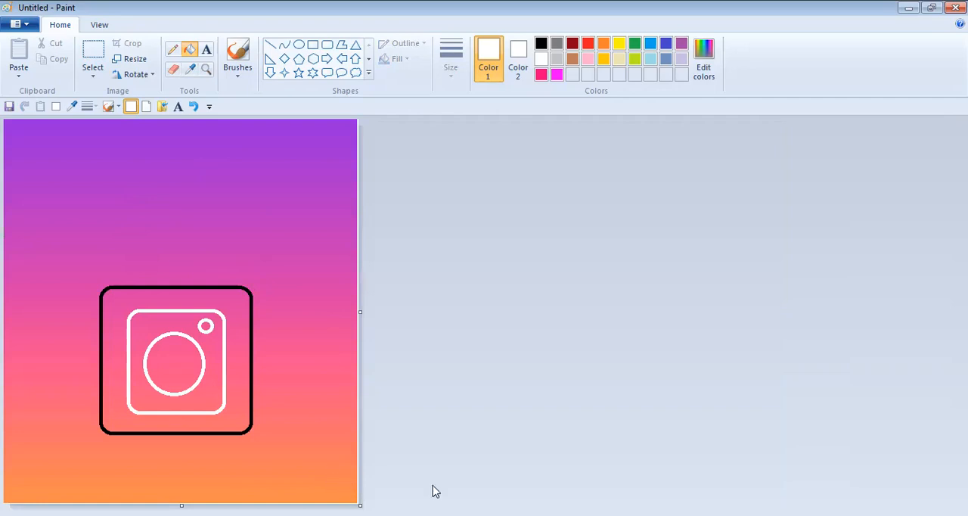
drag(360, 505, 255, 436)
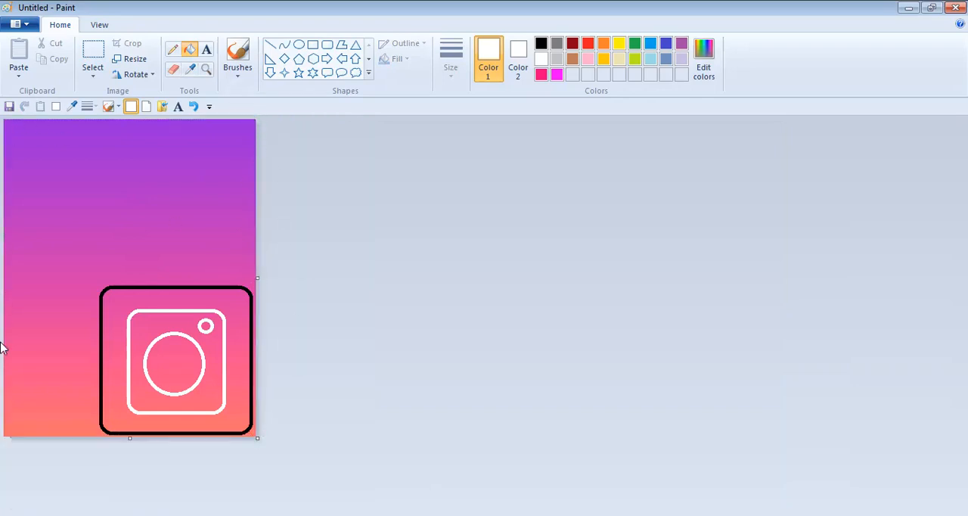
drag(130, 446, 130, 498)
click(195, 106)
click(194, 107)
click(194, 107)
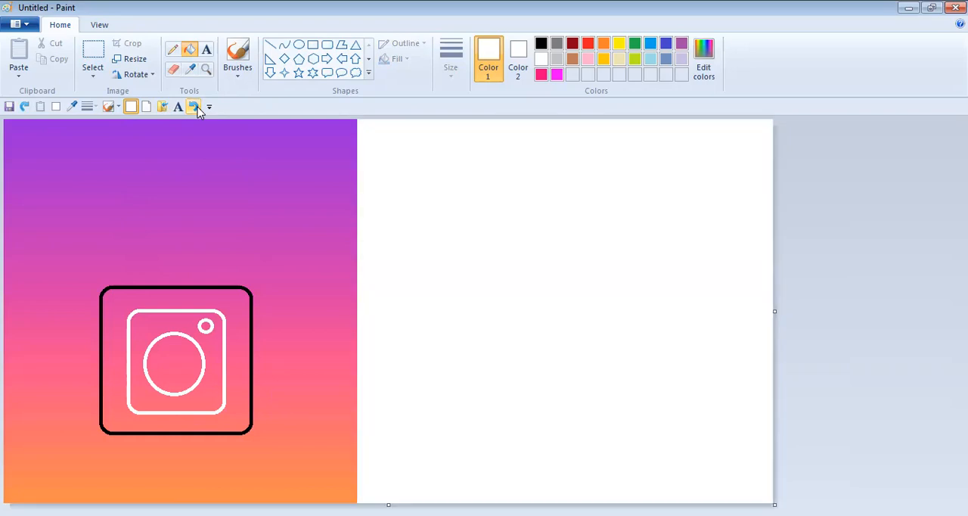
- Fill thin horizontal bands in the gradient's upper purple part with white
click(286, 223)
click(318, 183)
click(331, 159)
click(335, 149)
click(337, 138)
click(345, 122)
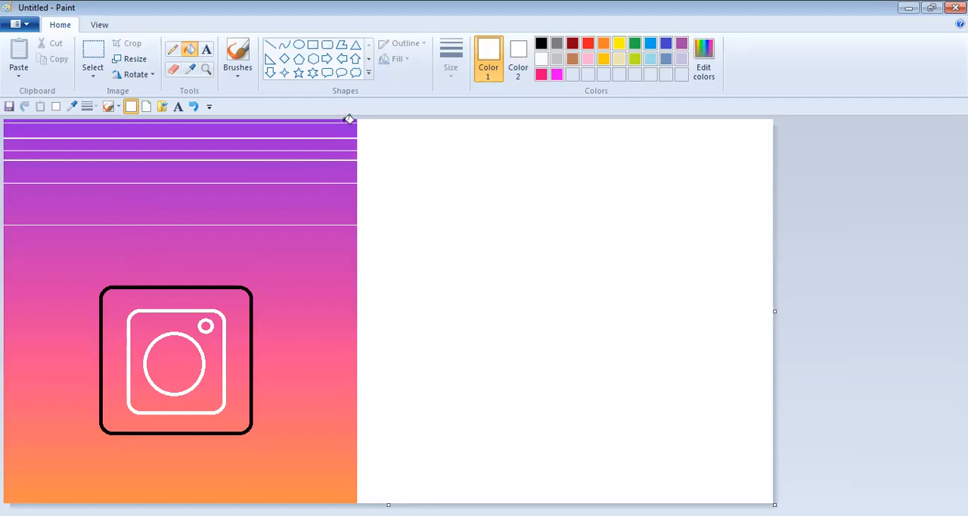
- Enlarge the canvas in width and height, and fill more thin gradient bands above the rounded square with white
drag(775, 505, 966, 515)
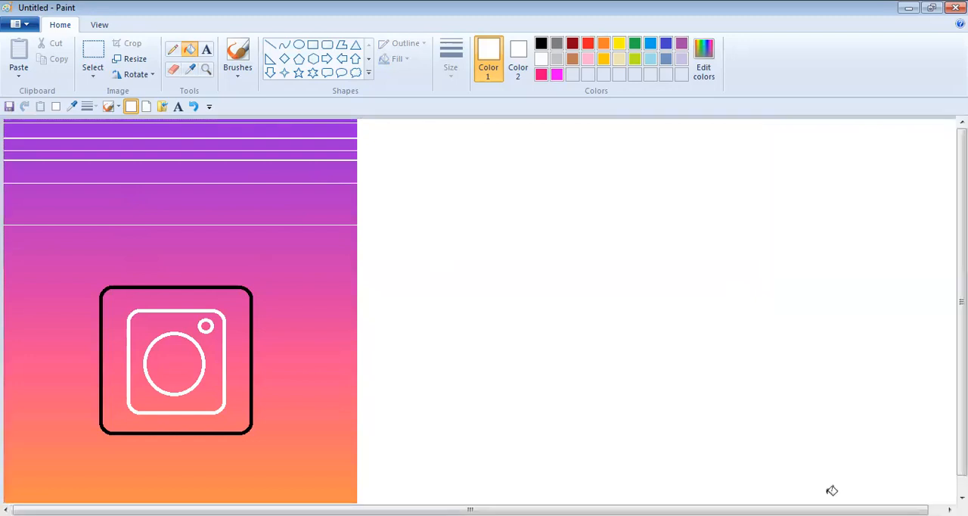
scroll(836, 453, down, 1)
scroll(193, 283, up, 1)
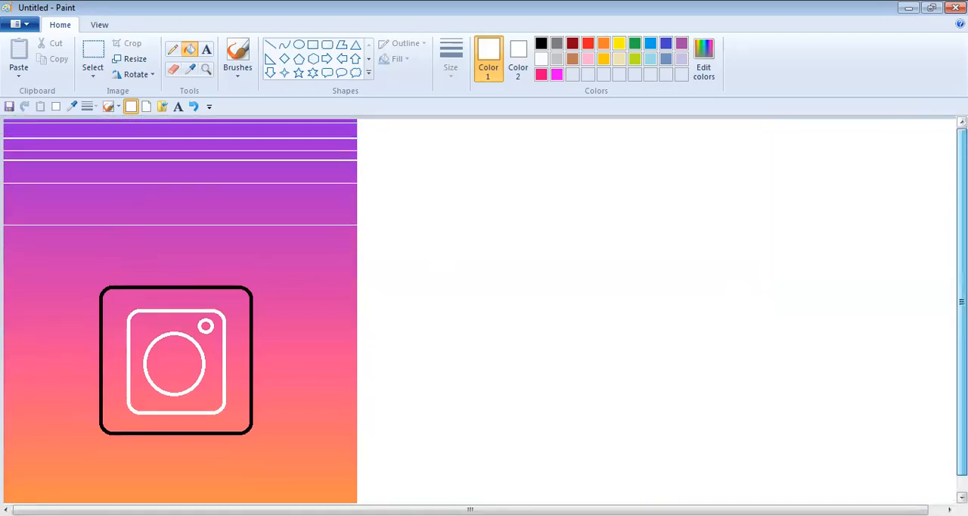
click(295, 214)
click(301, 202)
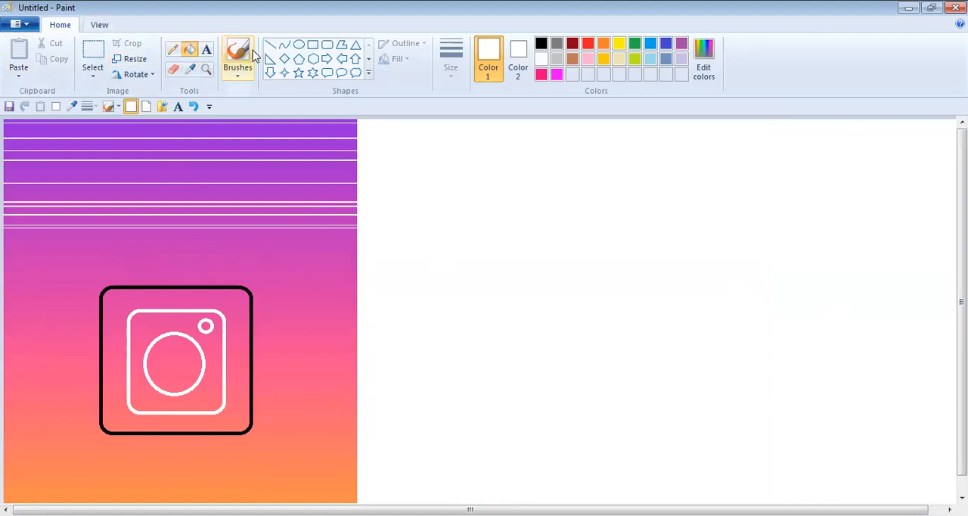
- Select the Marker brush and try broad white strokes across the gradient above the rounded square, undoing them
click(242, 68)
click(242, 71)
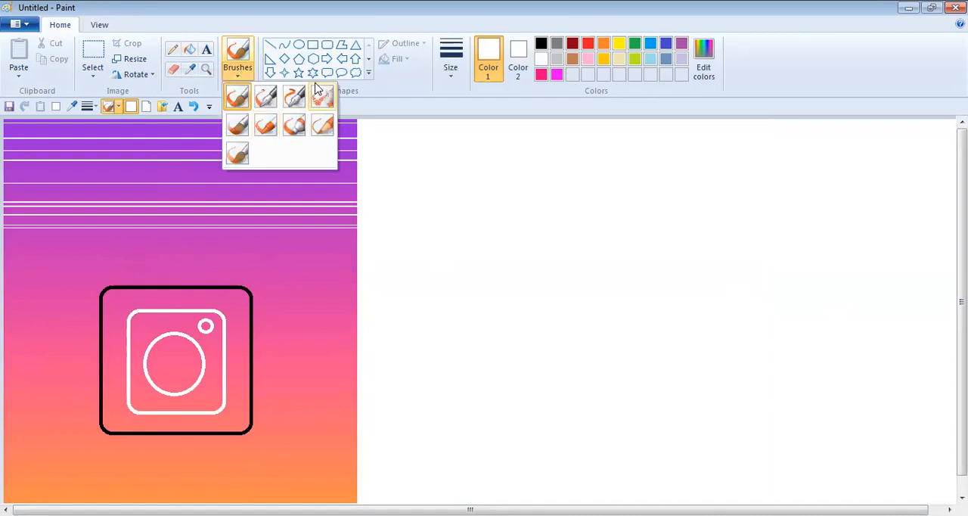
click(291, 133)
mouse_move(278, 153)
mouse_down()
mouse_move(72, 180)
mouse_move(30, 179)
mouse_move(33, 161)
mouse_move(6, 156)
mouse_move(217, 98)
mouse_move(340, 97)
mouse_up()
mouse_move(525, 16)
mouse_down()
mouse_move(100, 157)
mouse_move(356, 232)
mouse_up()
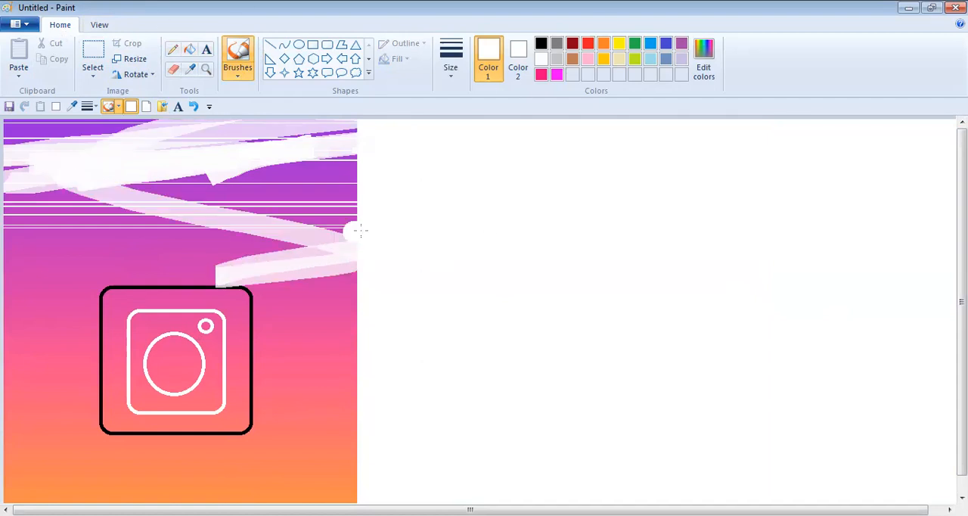
click(195, 108)
- Paint over the gradient's right side and its upper purple part with white Marker strokes
mouse_move(237, 126)
mouse_down()
mouse_move(253, 158)
mouse_move(302, 137)
mouse_move(259, 161)
mouse_move(295, 138)
mouse_move(284, 137)
mouse_move(306, 154)
mouse_move(316, 144)
mouse_move(296, 155)
mouse_move(318, 453)
mouse_move(352, 291)
mouse_move(365, 430)
mouse_move(355, 258)
mouse_move(357, 305)
mouse_move(339, 379)
mouse_move(357, 389)
mouse_move(350, 410)
mouse_move(361, 425)
mouse_move(347, 484)
mouse_move(383, 494)
mouse_move(290, 493)
mouse_move(343, 486)
mouse_move(325, 465)
mouse_move(361, 395)
mouse_move(329, 421)
mouse_move(291, 477)
mouse_up()
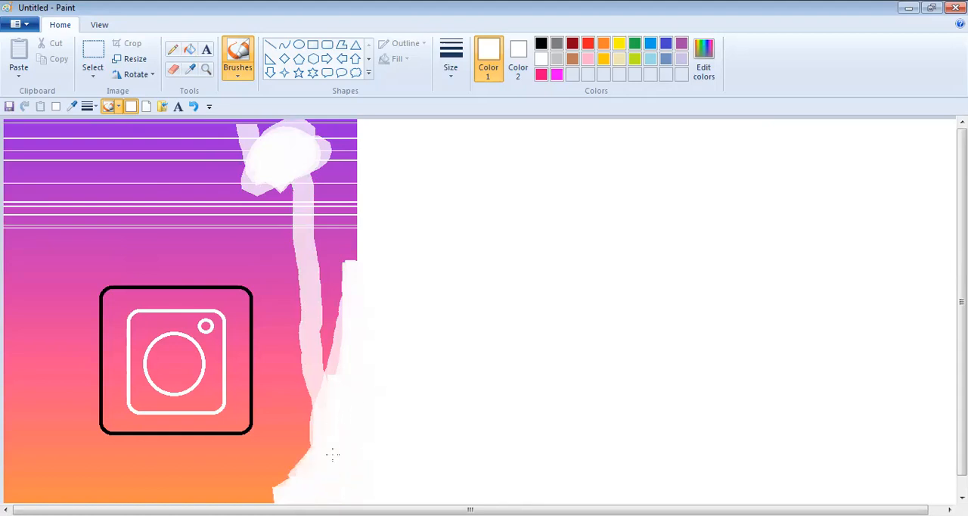
mouse_move(310, 203)
mouse_down()
mouse_move(93, 190)
mouse_move(154, 194)
mouse_move(132, 148)
mouse_move(167, 185)
mouse_move(220, 151)
mouse_up()
mouse_move(185, 107)
mouse_down()
mouse_move(157, 117)
mouse_move(42, 116)
mouse_move(114, 112)
mouse_move(6, 143)
mouse_move(9, 220)
mouse_move(23, 227)
mouse_move(7, 241)
mouse_move(9, 317)
mouse_move(23, 227)
mouse_move(7, 341)
mouse_move(49, 182)
mouse_move(31, 299)
mouse_move(69, 227)
mouse_move(226, 181)
mouse_move(265, 156)
mouse_move(71, 127)
mouse_move(121, 161)
mouse_move(371, 147)
mouse_move(362, 295)
mouse_move(327, 382)
mouse_move(330, 272)
mouse_move(357, 139)
mouse_up()
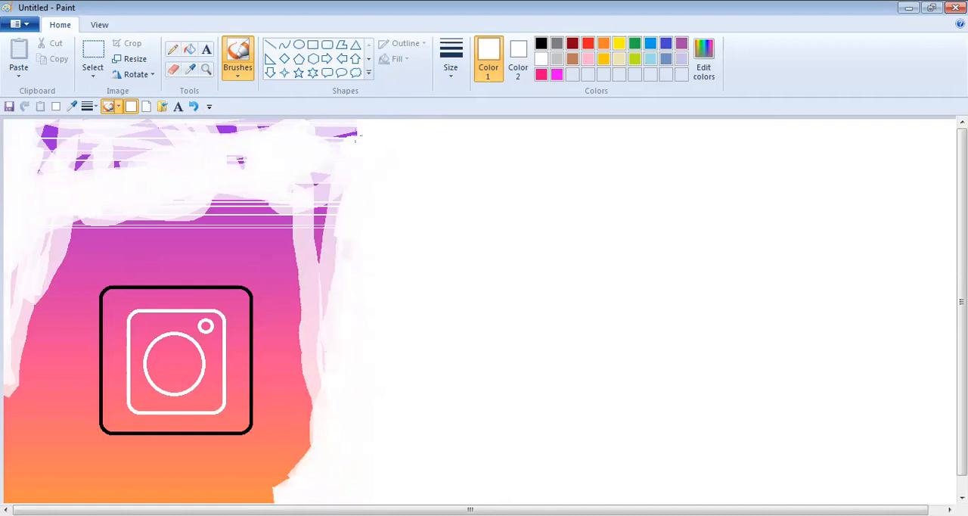
mouse_move(349, 180)
mouse_down()
mouse_move(315, 379)
mouse_move(325, 389)
mouse_up()
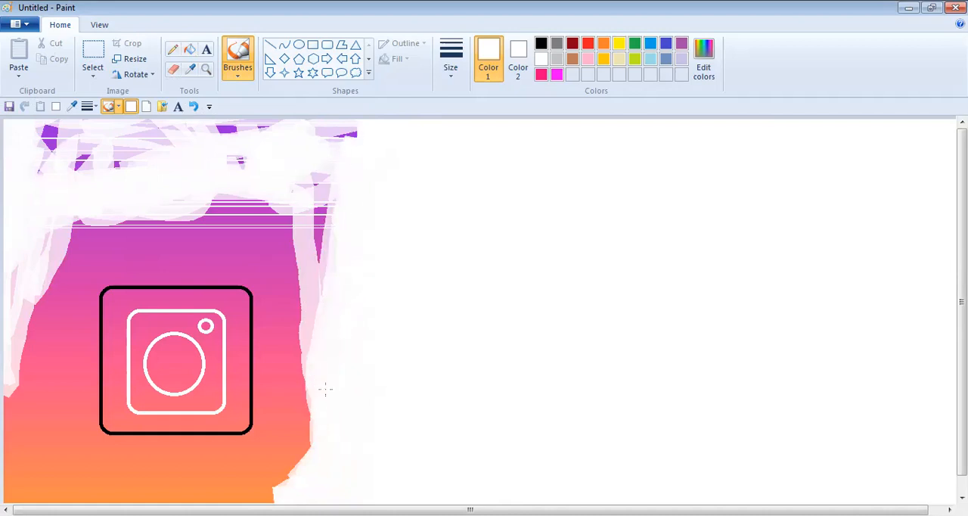
mouse_move(358, 135)
mouse_down()
mouse_move(346, 156)
mouse_move(360, 132)
mouse_move(366, 156)
mouse_move(262, 125)
mouse_move(158, 119)
mouse_move(370, 152)
mouse_move(331, 248)
mouse_move(330, 154)
mouse_move(307, 225)
mouse_move(311, 281)
mouse_move(339, 146)
mouse_move(308, 246)
mouse_move(317, 197)
mouse_move(322, 344)
mouse_up()
mouse_move(322, 288)
mouse_down()
mouse_move(298, 309)
mouse_move(298, 346)
mouse_move(303, 375)
mouse_move(310, 270)
mouse_move(323, 373)
mouse_up()
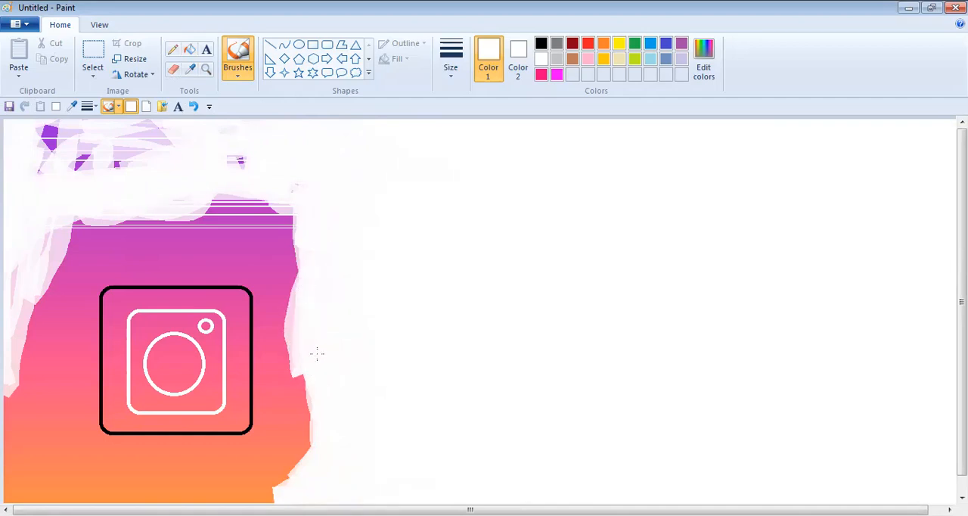
mouse_move(275, 168)
mouse_down()
mouse_move(125, 159)
mouse_move(397, 158)
mouse_move(74, 130)
mouse_move(90, 172)
mouse_move(78, 166)
mouse_move(160, 160)
mouse_move(129, 143)
mouse_move(33, 139)
mouse_move(66, 118)
mouse_up()
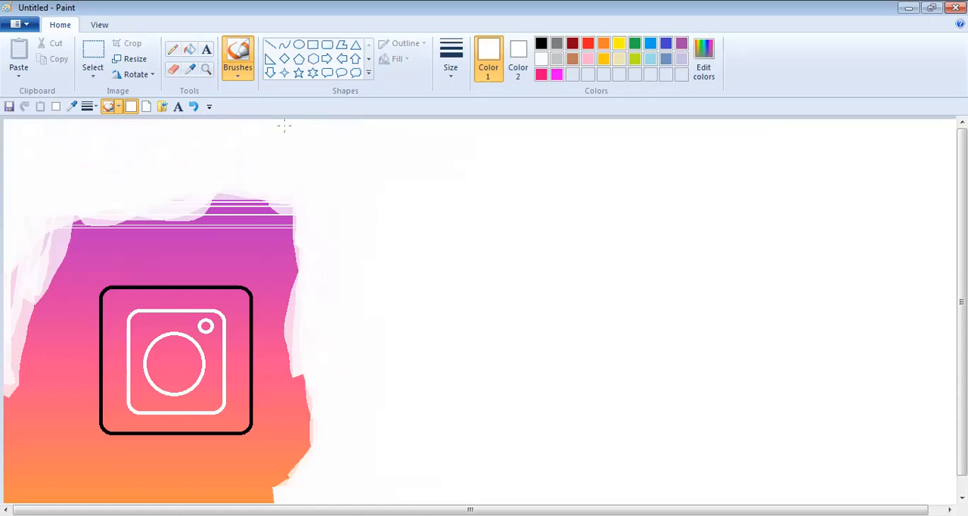
- Paint white over the outer gradient along its left, bottom and right sides and at its upper-left corner
mouse_move(11, 342)
mouse_down()
mouse_move(71, 218)
mouse_move(26, 380)
mouse_move(65, 298)
mouse_move(6, 399)
mouse_move(6, 411)
mouse_move(64, 239)
mouse_move(7, 465)
mouse_move(26, 391)
mouse_move(8, 424)
mouse_move(8, 399)
mouse_up()
mouse_move(12, 485)
mouse_down()
mouse_move(23, 431)
mouse_move(19, 484)
mouse_move(83, 342)
mouse_up()
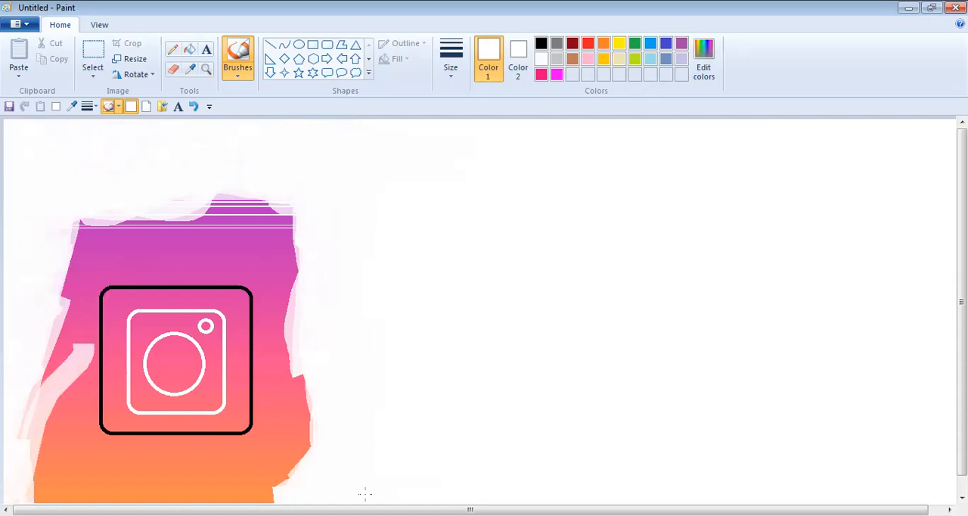
mouse_move(278, 496)
mouse_down()
mouse_move(182, 502)
mouse_move(86, 482)
mouse_move(156, 490)
mouse_up()
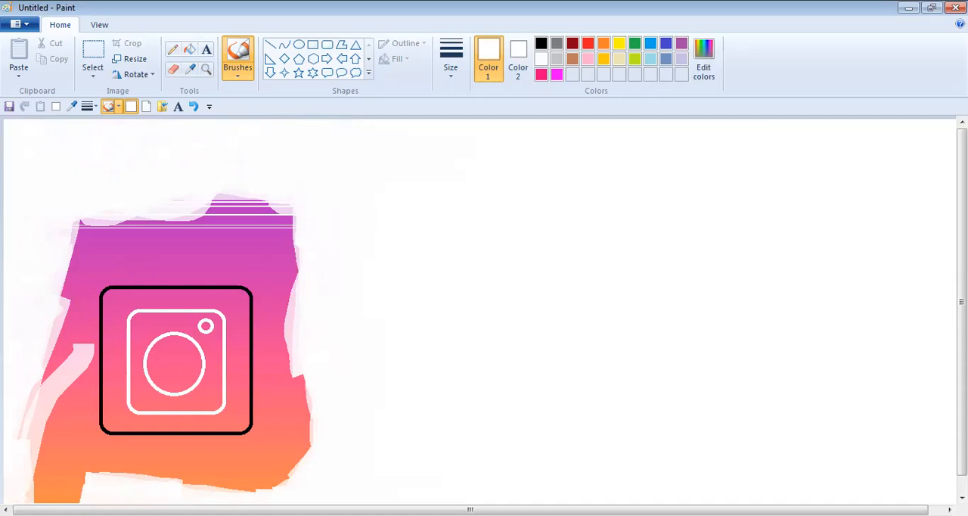
mouse_move(252, 491)
mouse_down()
mouse_move(341, 469)
mouse_move(256, 478)
mouse_move(256, 486)
mouse_move(290, 490)
mouse_move(212, 477)
mouse_move(251, 471)
mouse_move(182, 475)
mouse_up()
mouse_move(318, 433)
mouse_down()
mouse_move(279, 486)
mouse_move(308, 435)
mouse_move(295, 443)
mouse_move(315, 379)
mouse_move(314, 432)
mouse_up()
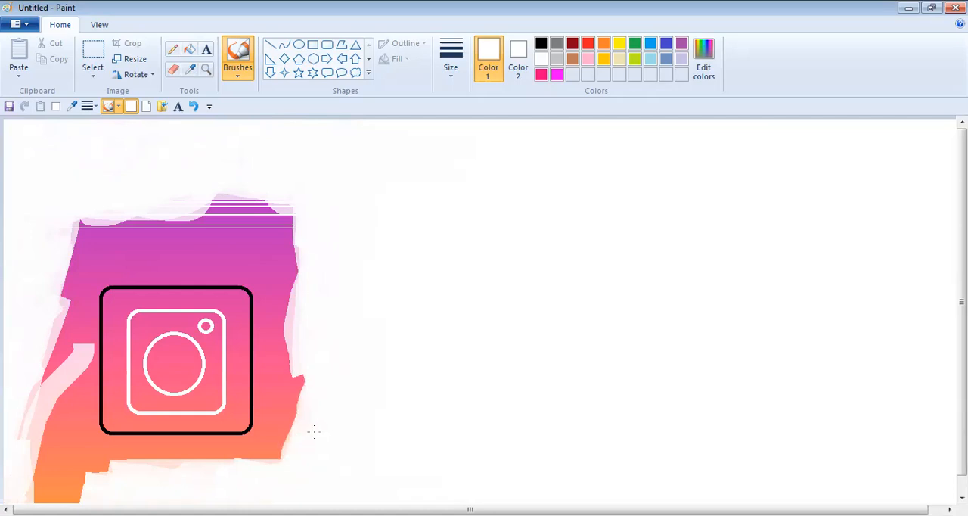
mouse_move(280, 470)
mouse_down()
mouse_move(286, 456)
mouse_move(250, 458)
mouse_move(266, 451)
mouse_move(282, 367)
mouse_move(298, 437)
mouse_move(309, 347)
mouse_up()
mouse_move(298, 412)
mouse_down()
mouse_move(304, 324)
mouse_move(266, 470)
mouse_move(276, 454)
mouse_move(270, 427)
mouse_move(258, 452)
mouse_up()
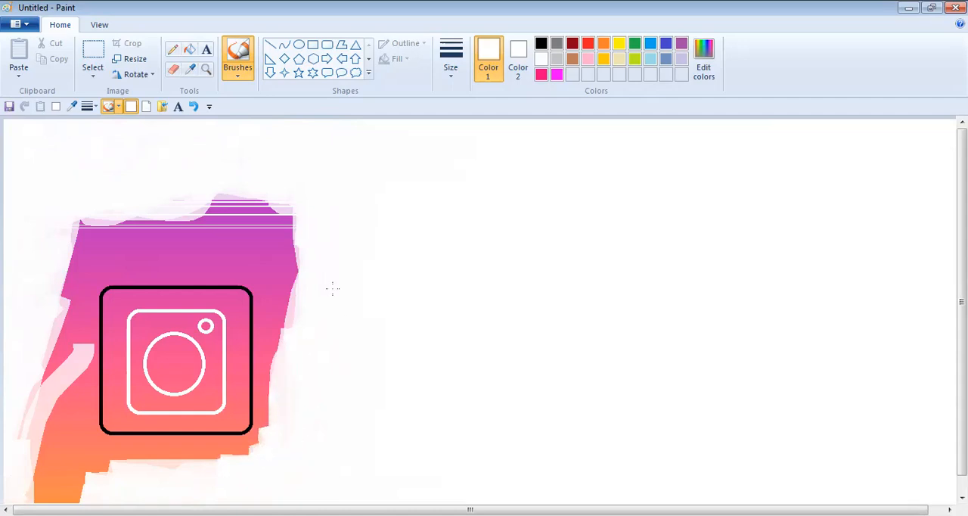
mouse_move(297, 257)
mouse_down()
mouse_move(299, 291)
mouse_move(295, 198)
mouse_move(279, 229)
mouse_move(262, 331)
mouse_up()
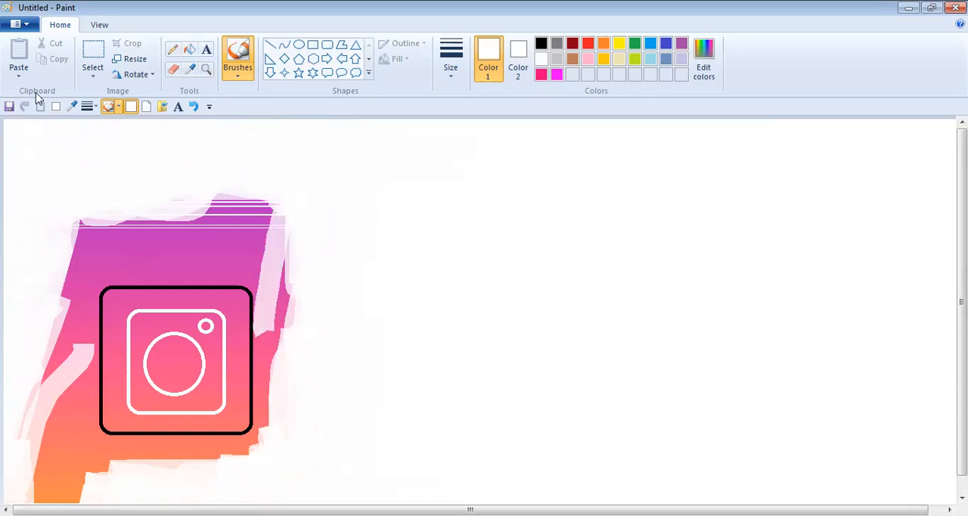
mouse_move(171, 194)
mouse_down()
mouse_move(97, 227)
mouse_move(94, 188)
mouse_up()
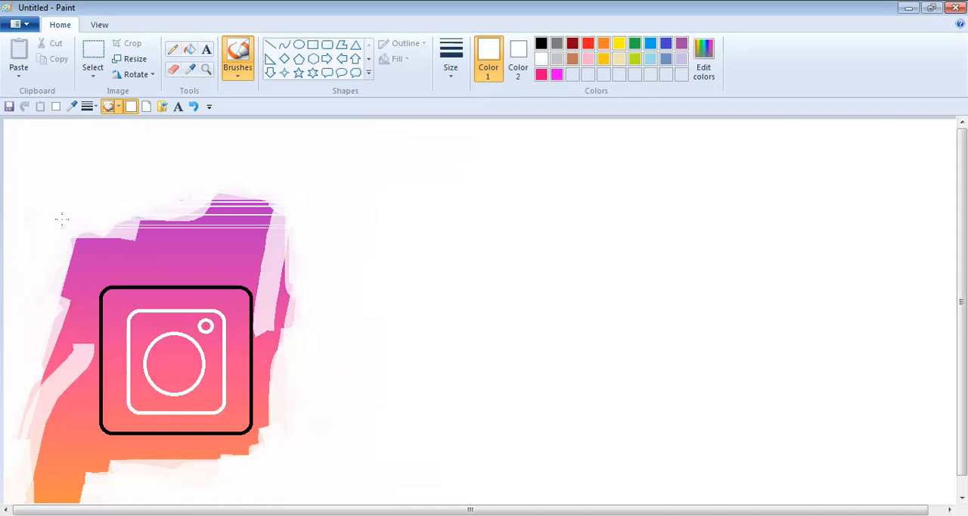
- Cover the leftover gradient below and to the left of the black rounded square with white, close to its outline
drag(21, 502, 16, 425)
mouse_move(30, 385)
mouse_down()
mouse_move(35, 438)
mouse_move(32, 333)
mouse_move(30, 487)
mouse_move(27, 415)
mouse_move(39, 490)
mouse_move(100, 490)
mouse_move(74, 478)
mouse_move(156, 470)
mouse_move(110, 467)
mouse_up()
drag(239, 454, 137, 459)
mouse_move(212, 458)
mouse_down()
mouse_move(135, 461)
mouse_move(189, 455)
mouse_move(115, 442)
mouse_move(128, 442)
mouse_move(68, 445)
mouse_move(125, 450)
mouse_move(24, 450)
mouse_move(59, 451)
mouse_move(49, 440)
mouse_move(28, 452)
mouse_move(18, 429)
mouse_move(54, 250)
mouse_move(57, 481)
mouse_move(36, 382)
mouse_up()
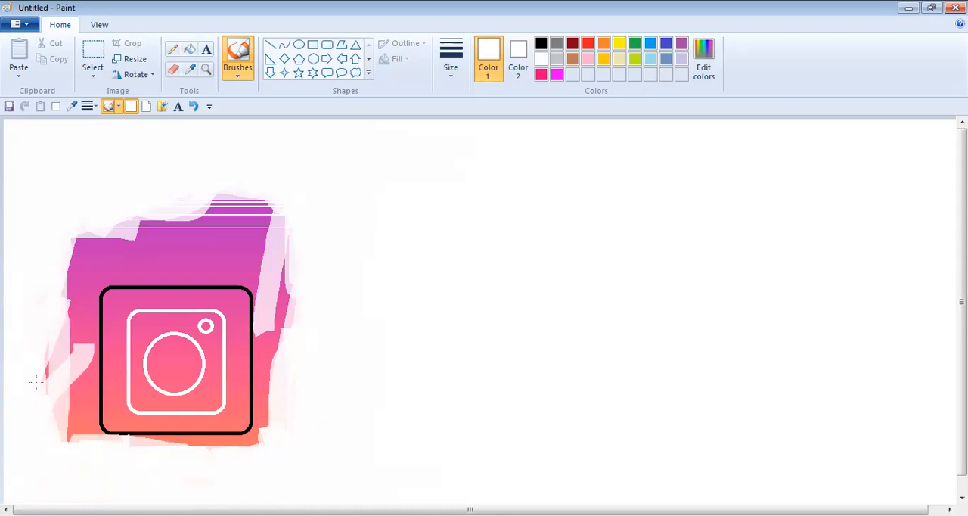
drag(38, 249, 50, 276)
drag(58, 424, 54, 279)
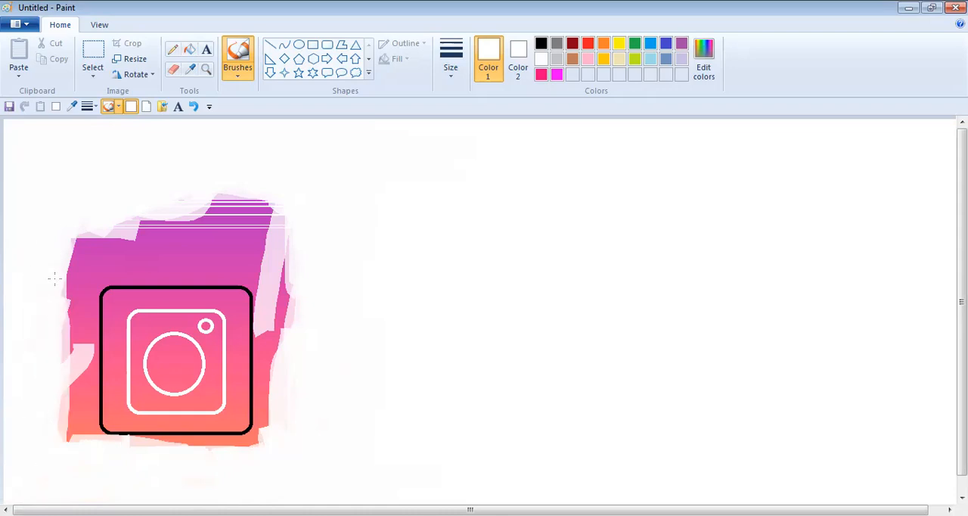
drag(59, 348, 62, 367)
drag(64, 438, 72, 378)
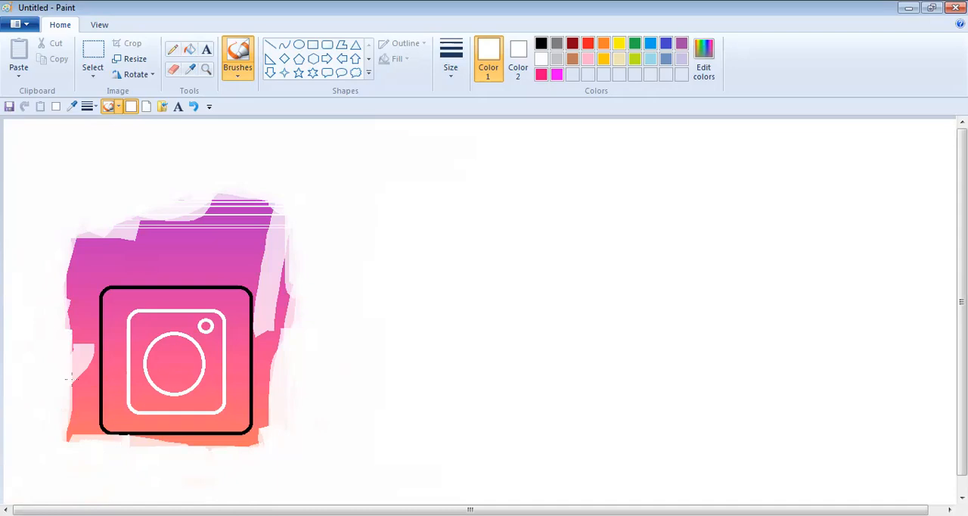
mouse_move(79, 428)
mouse_down()
mouse_move(80, 456)
mouse_move(74, 413)
mouse_move(86, 440)
mouse_move(87, 429)
mouse_up()
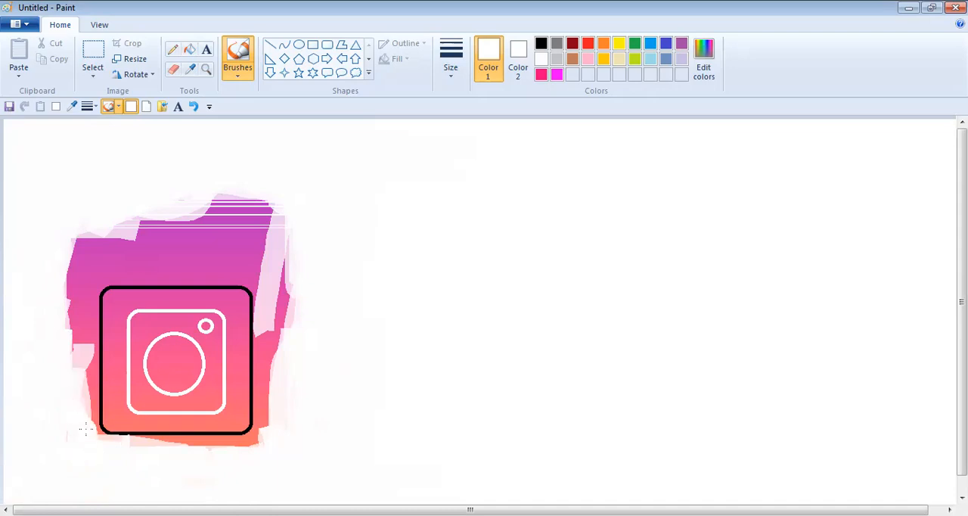
mouse_move(256, 440)
mouse_down()
mouse_move(245, 447)
mouse_move(189, 442)
mouse_up()
mouse_move(148, 447)
mouse_down()
mouse_move(207, 451)
mouse_move(142, 449)
mouse_move(149, 444)
mouse_up()
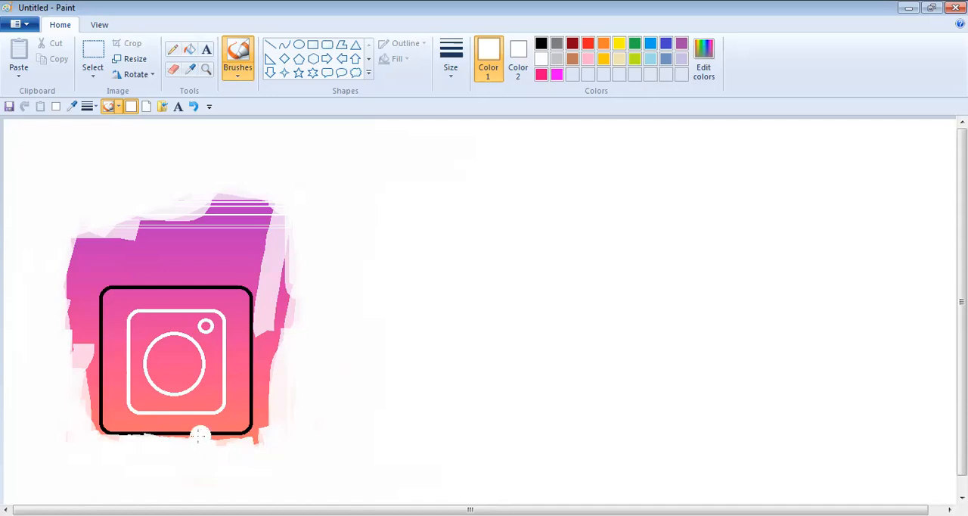
- Paint white over the gradient above and on both sides of the rounded square, leaving only a narrow fringe
drag(273, 332, 274, 336)
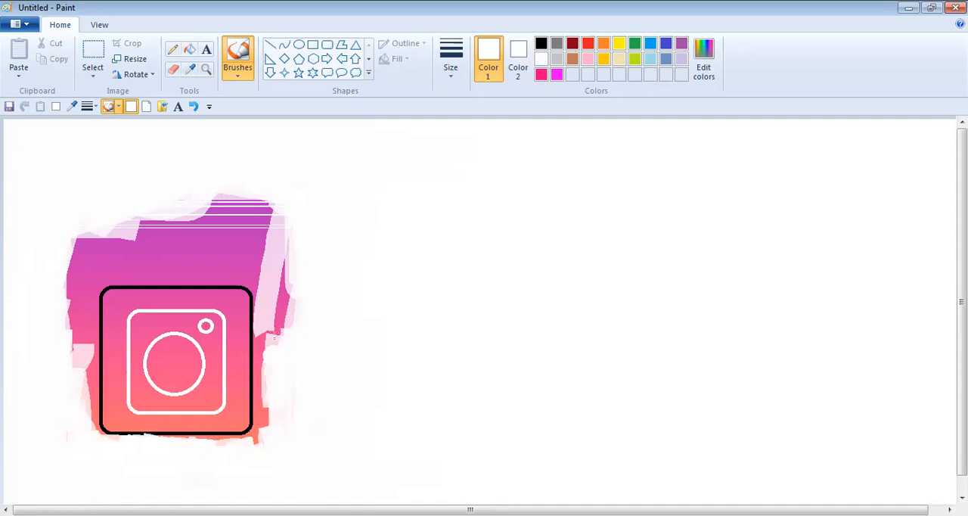
mouse_move(289, 296)
mouse_down()
mouse_move(300, 323)
mouse_move(284, 297)
mouse_move(276, 351)
mouse_up()
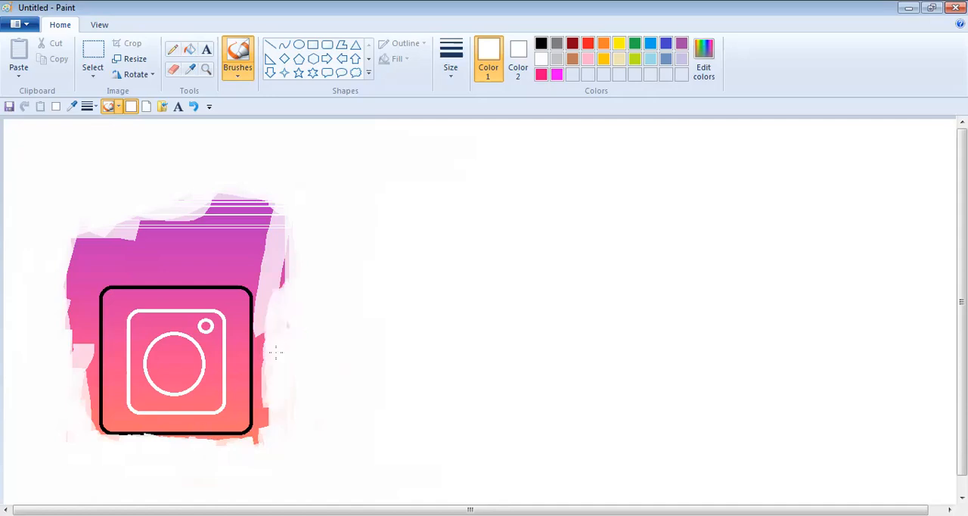
mouse_move(166, 200)
mouse_down()
mouse_move(86, 224)
mouse_move(93, 230)
mouse_move(84, 204)
mouse_up()
drag(58, 261, 52, 347)
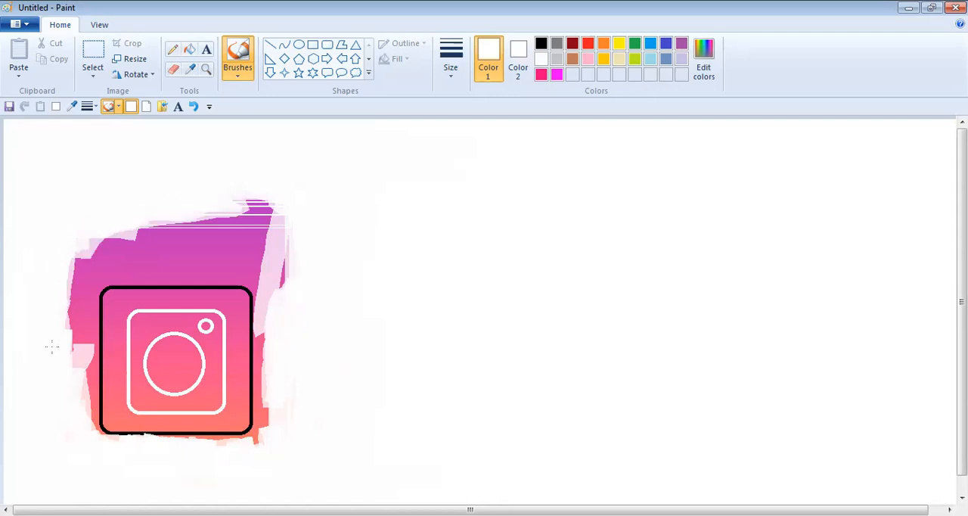
mouse_move(74, 233)
mouse_down()
mouse_move(66, 360)
mouse_move(75, 219)
mouse_move(87, 298)
mouse_move(76, 413)
mouse_move(87, 231)
mouse_move(73, 296)
mouse_up()
mouse_move(71, 255)
mouse_down()
mouse_move(96, 237)
mouse_move(319, 222)
mouse_move(242, 220)
mouse_move(368, 204)
mouse_move(215, 202)
mouse_up()
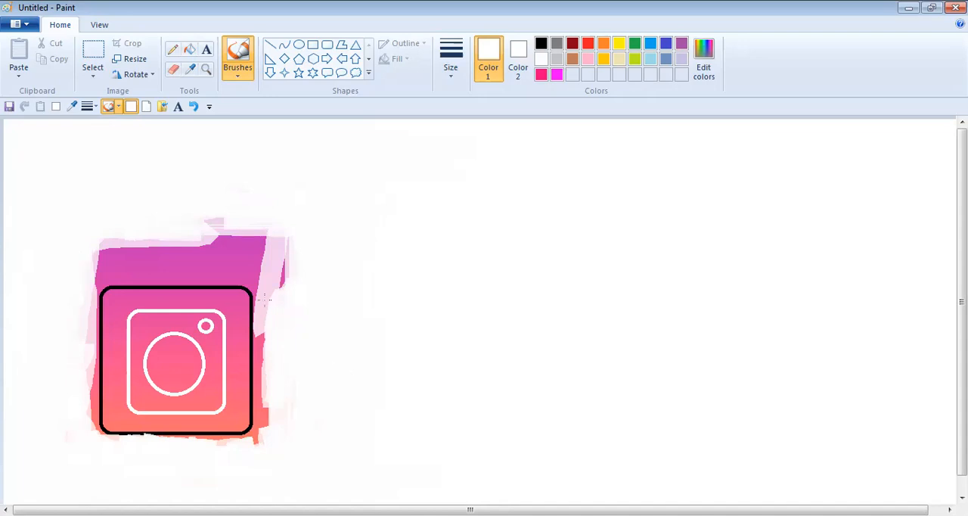
drag(265, 301, 266, 421)
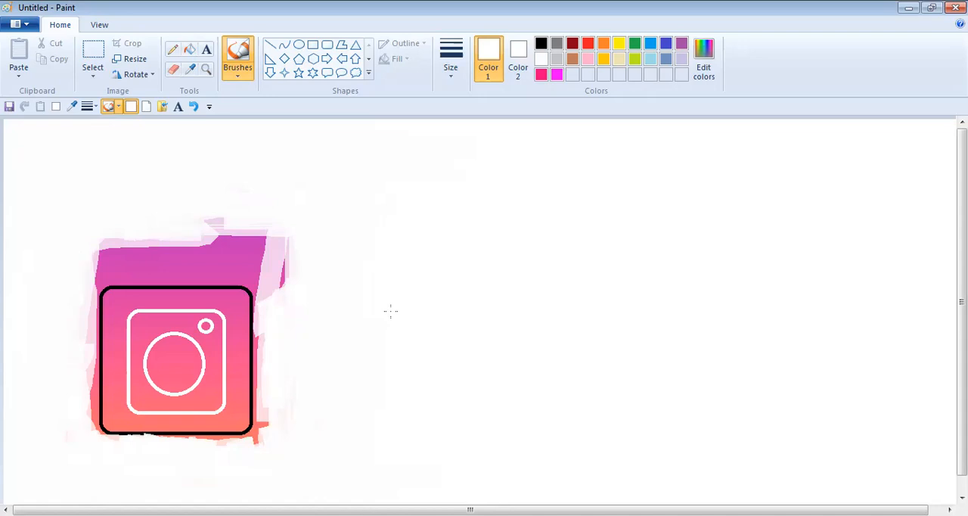
mouse_move(242, 220)
mouse_down()
mouse_move(274, 230)
mouse_move(278, 277)
mouse_move(282, 225)
mouse_move(280, 279)
mouse_up()
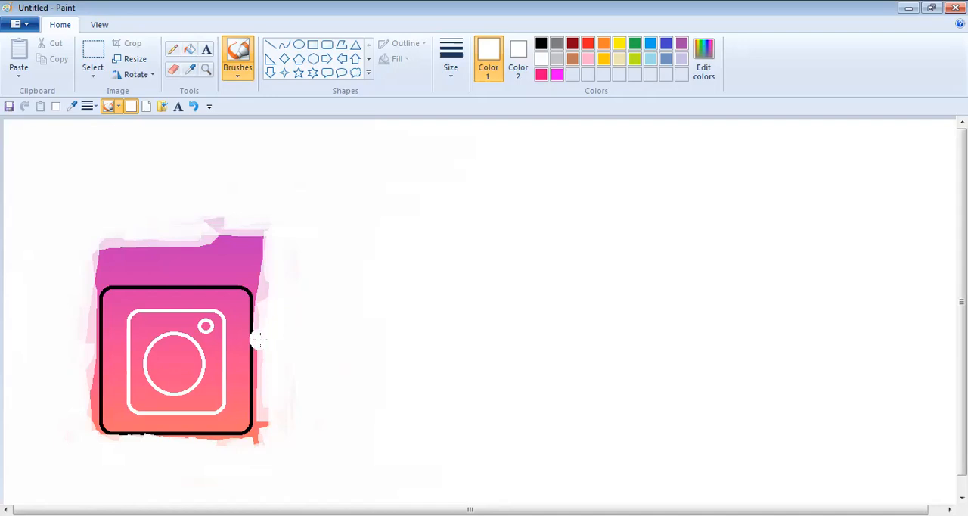
mouse_move(255, 335)
mouse_down()
mouse_move(262, 256)
mouse_move(159, 233)
mouse_move(250, 217)
mouse_move(163, 219)
mouse_move(249, 218)
mouse_move(70, 256)
mouse_move(121, 230)
mouse_move(144, 232)
mouse_move(83, 259)
mouse_move(127, 243)
mouse_move(267, 238)
mouse_move(190, 238)
mouse_up()
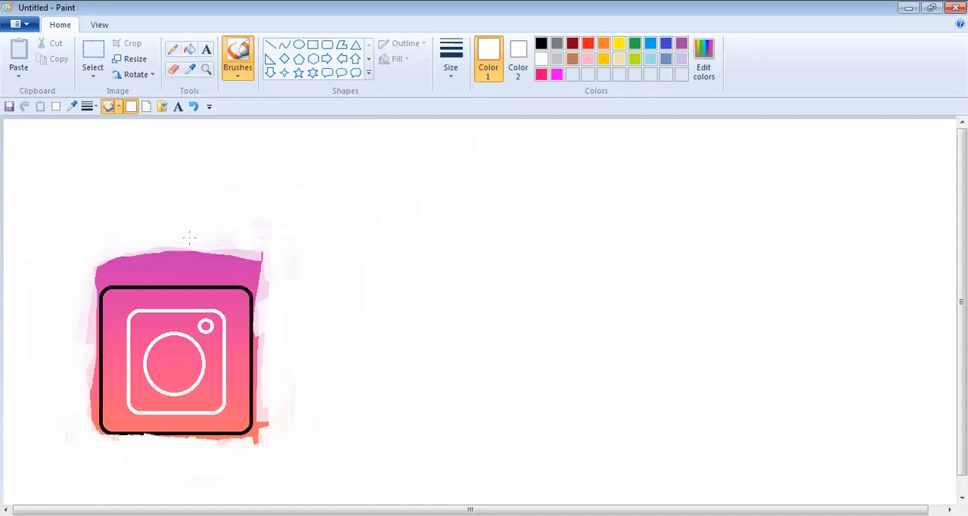
mouse_move(260, 243)
mouse_down()
mouse_move(269, 312)
mouse_move(261, 270)
mouse_move(224, 251)
mouse_move(115, 251)
mouse_move(77, 283)
mouse_up()
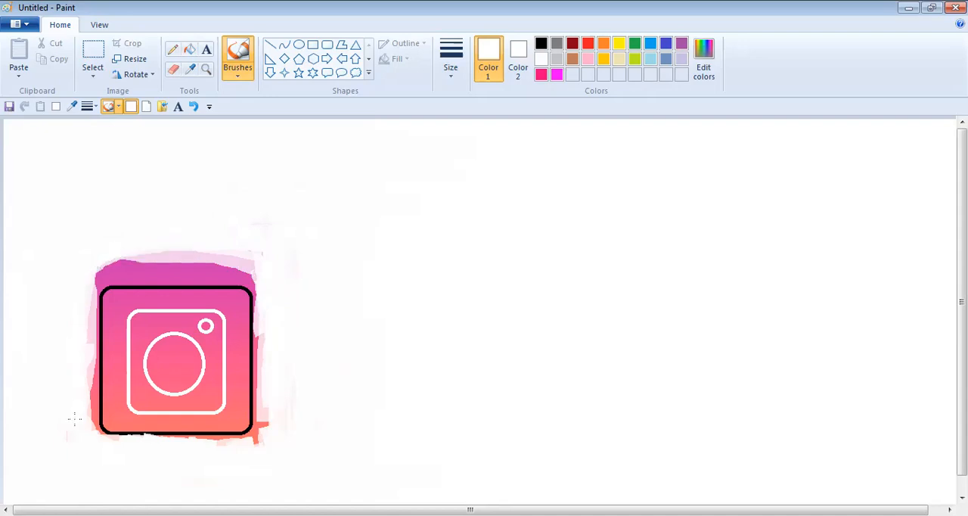
- Touch up the coloured fringe around the black rounded square with white strokes, undoing the last one
drag(83, 428, 86, 272)
mouse_move(176, 255)
mouse_down()
mouse_move(238, 260)
mouse_move(256, 257)
mouse_move(183, 254)
mouse_move(277, 245)
mouse_up()
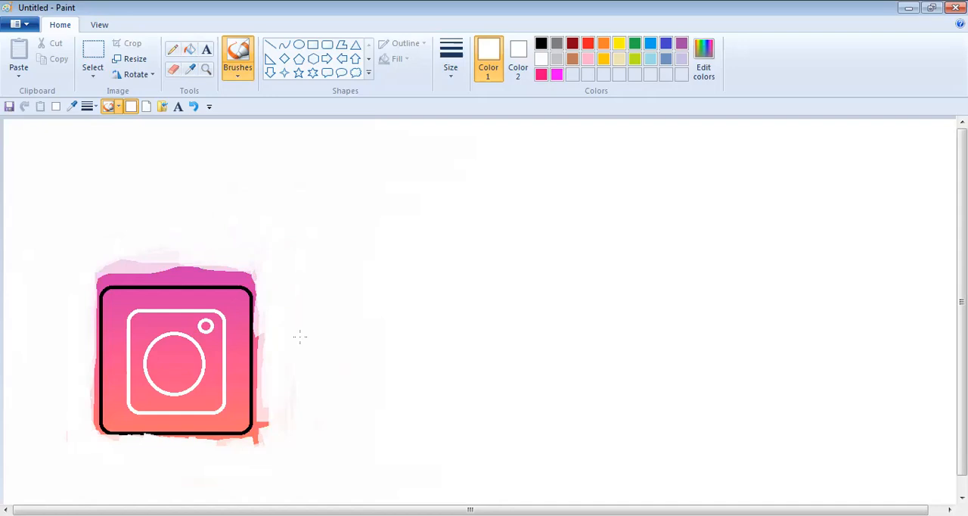
mouse_move(269, 437)
mouse_down()
mouse_move(279, 428)
mouse_move(232, 451)
mouse_move(178, 448)
mouse_up()
mouse_move(92, 438)
mouse_down()
mouse_move(83, 411)
mouse_move(85, 424)
mouse_up()
mouse_move(87, 288)
mouse_down()
mouse_move(82, 444)
mouse_move(97, 276)
mouse_up()
click(194, 106)
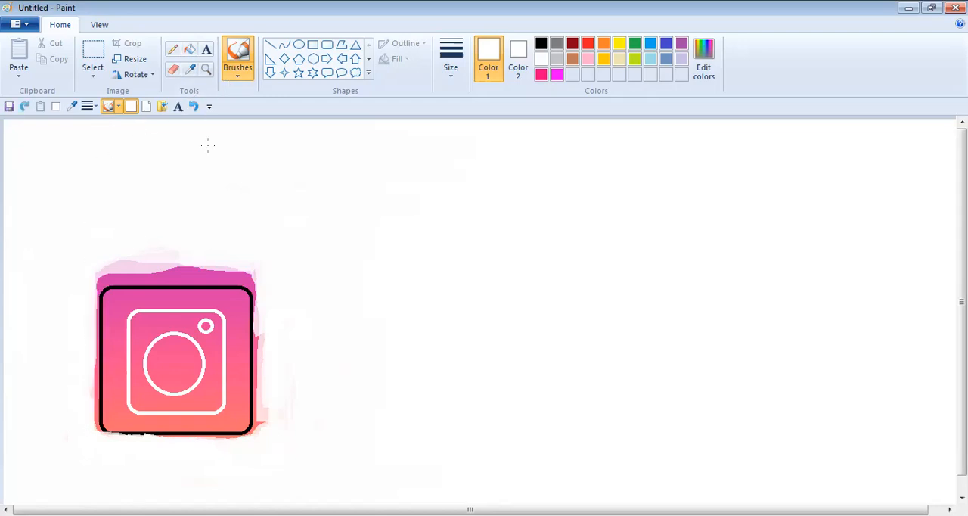
- Paint white over the gradient band above the black rounded square, undoing the strokes that cut into its side outlines
mouse_move(269, 338)
mouse_down()
mouse_move(261, 364)
mouse_move(267, 324)
mouse_move(259, 428)
mouse_move(257, 370)
mouse_up()
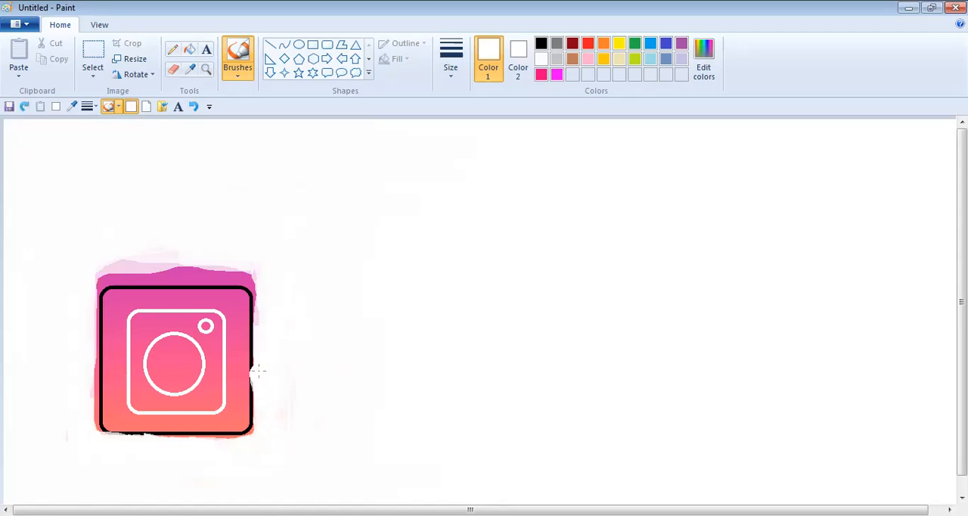
click(194, 106)
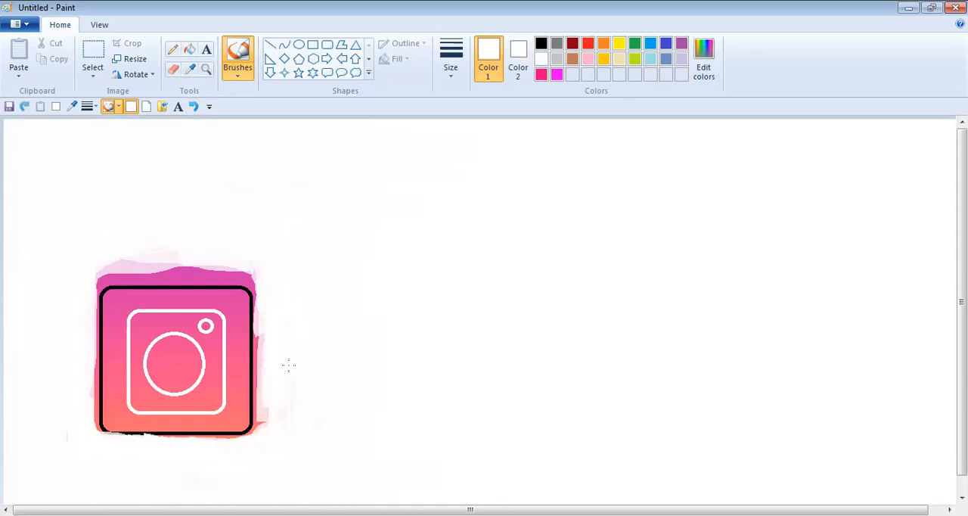
mouse_move(117, 260)
mouse_down()
mouse_move(92, 259)
mouse_move(215, 256)
mouse_move(105, 266)
mouse_move(84, 286)
mouse_move(103, 272)
mouse_move(267, 288)
mouse_up()
drag(268, 318, 278, 374)
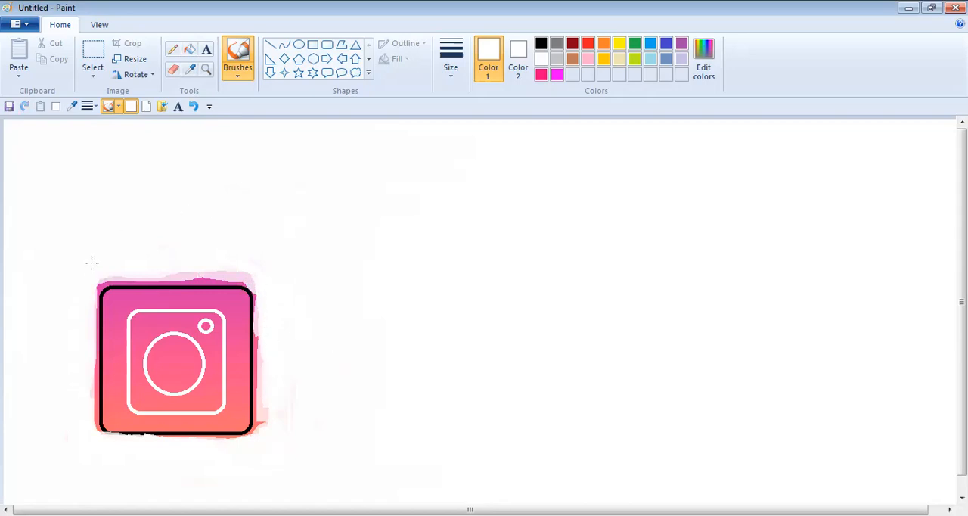
drag(100, 267, 84, 348)
click(194, 106)
drag(108, 260, 116, 277)
drag(258, 265, 187, 278)
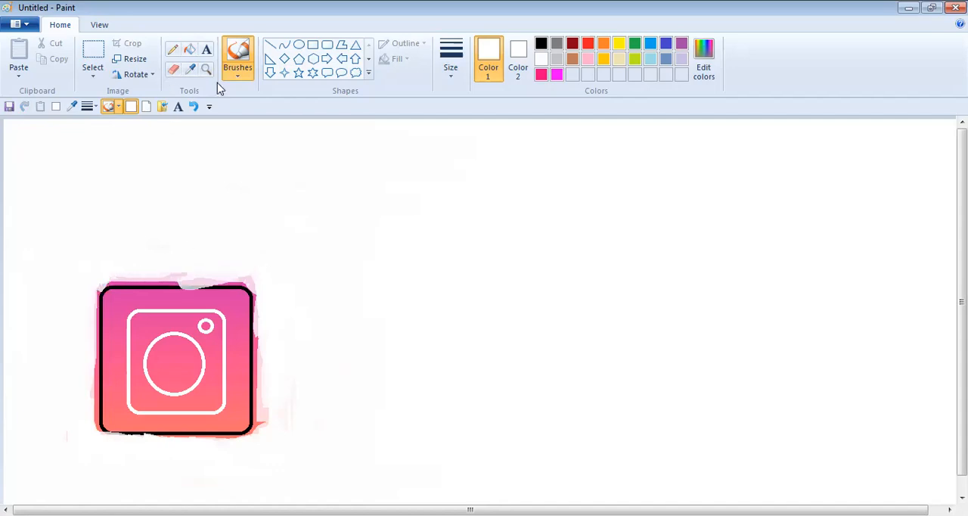
click(194, 106)
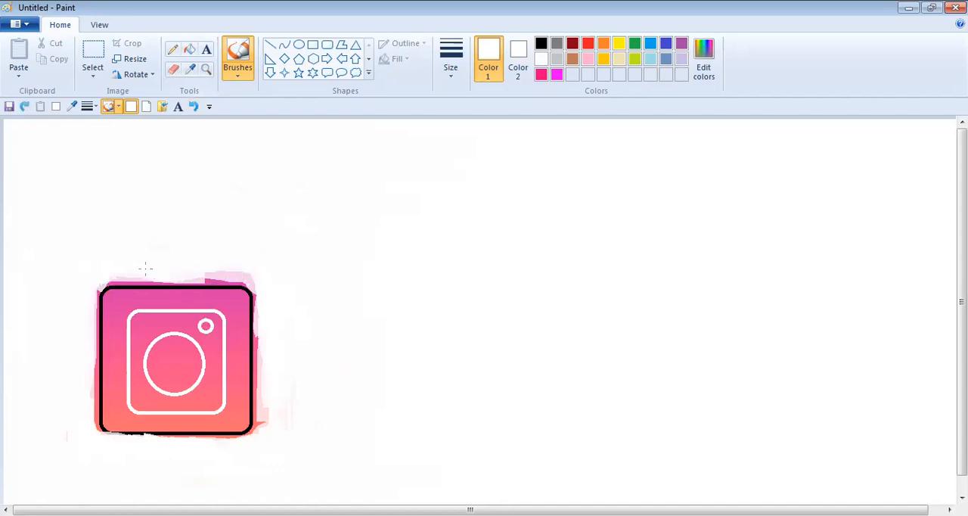
mouse_move(198, 263)
mouse_down()
mouse_move(258, 266)
mouse_move(255, 428)
mouse_move(261, 327)
mouse_up()
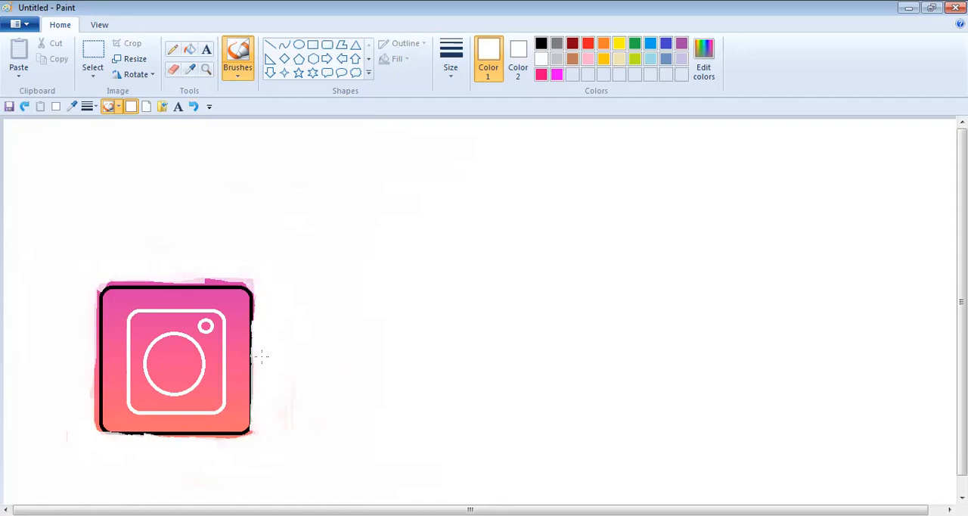
drag(262, 410, 260, 399)
drag(262, 316, 252, 305)
click(195, 107)
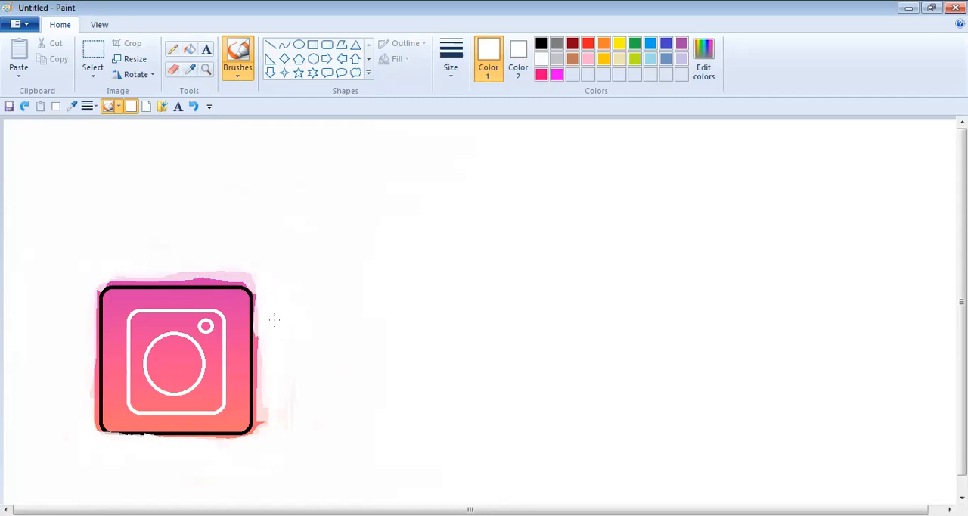
- Switch to the Eraser, trim the fringe at the square's upper-right corner, undo the last stroke and magnify the logo for finer erasing
click(174, 69)
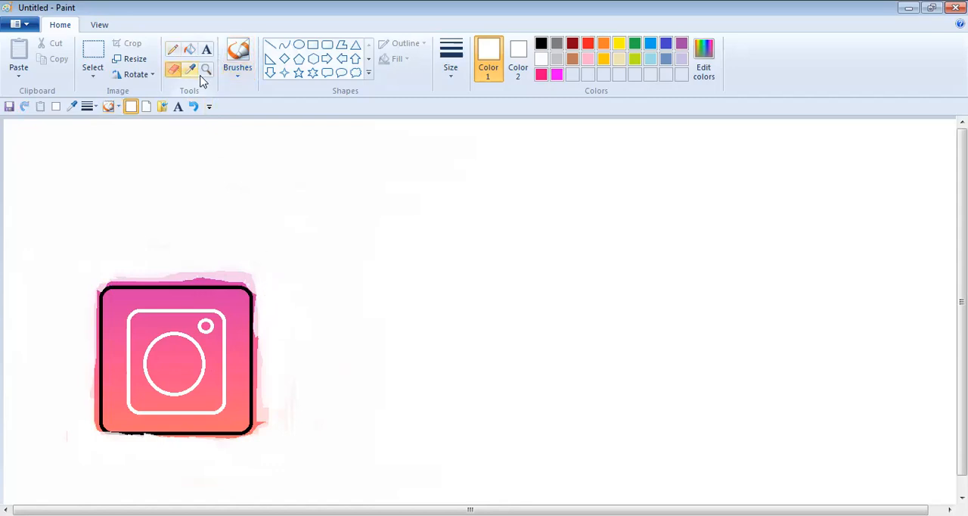
mouse_move(227, 274)
mouse_down()
mouse_move(189, 272)
mouse_move(250, 273)
mouse_move(264, 392)
mouse_up()
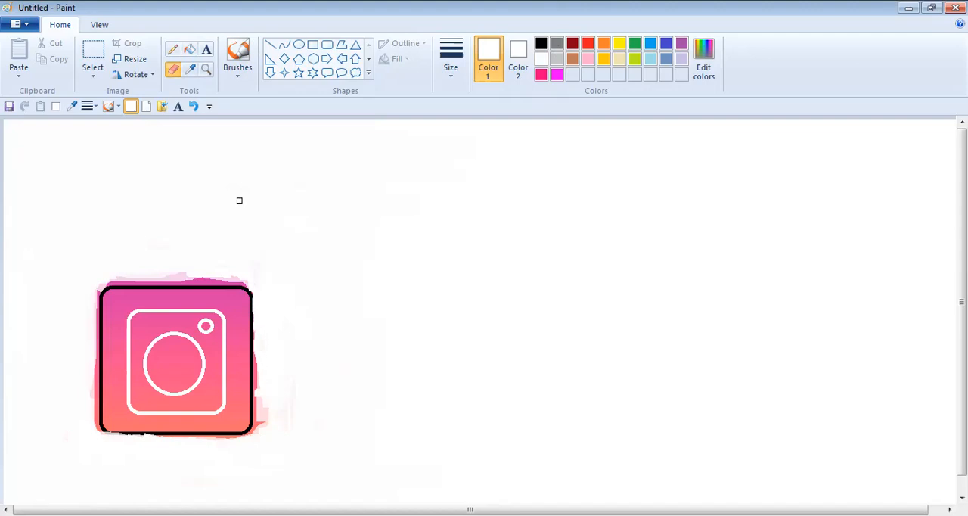
click(194, 106)
click(205, 69)
click(226, 355)
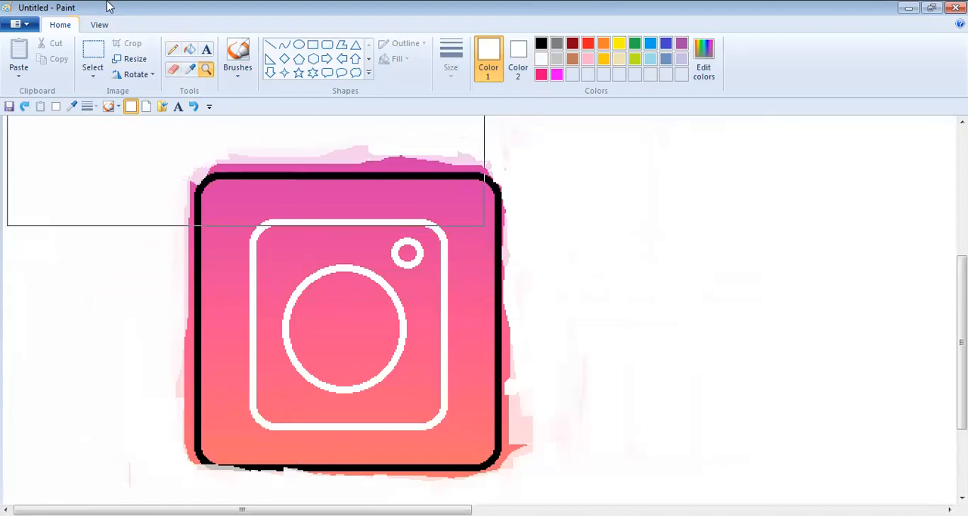
click(173, 70)
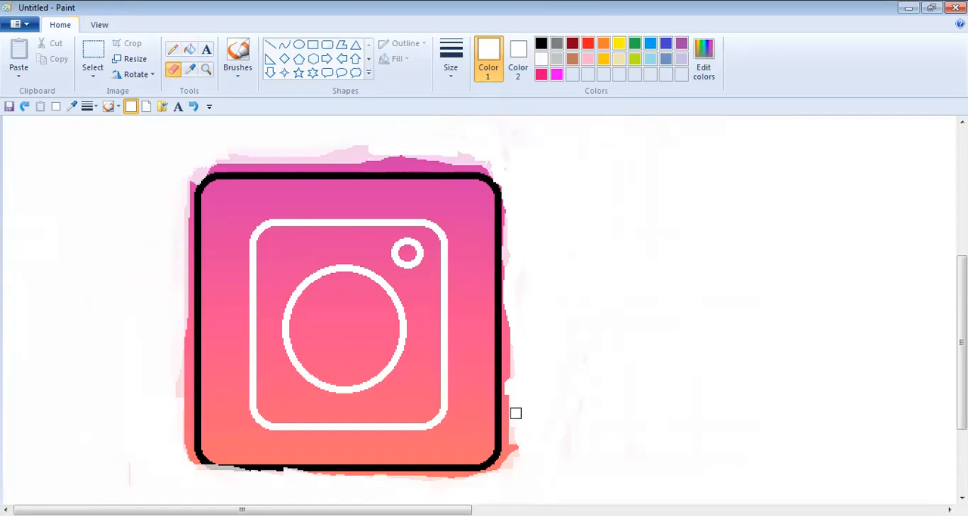
- Erase the coloured fringe along the square's top edge and upper corners, undoing the rough stroke down its right side
mouse_move(518, 309)
mouse_down()
mouse_move(503, 317)
mouse_move(503, 431)
mouse_up()
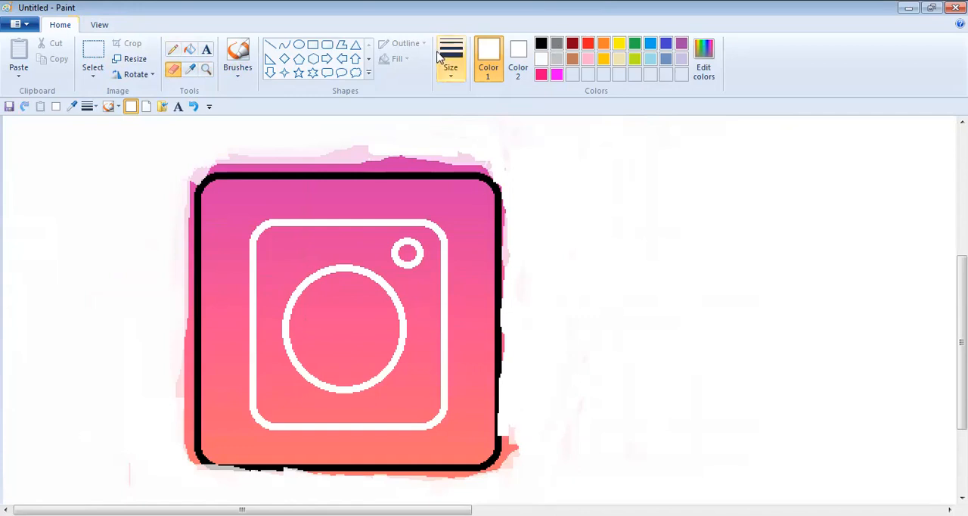
click(193, 106)
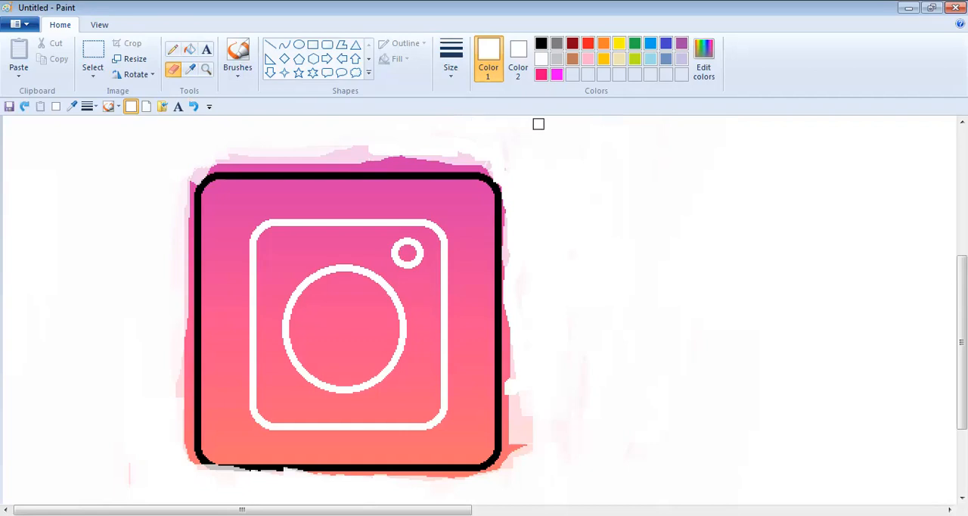
drag(511, 174, 510, 255)
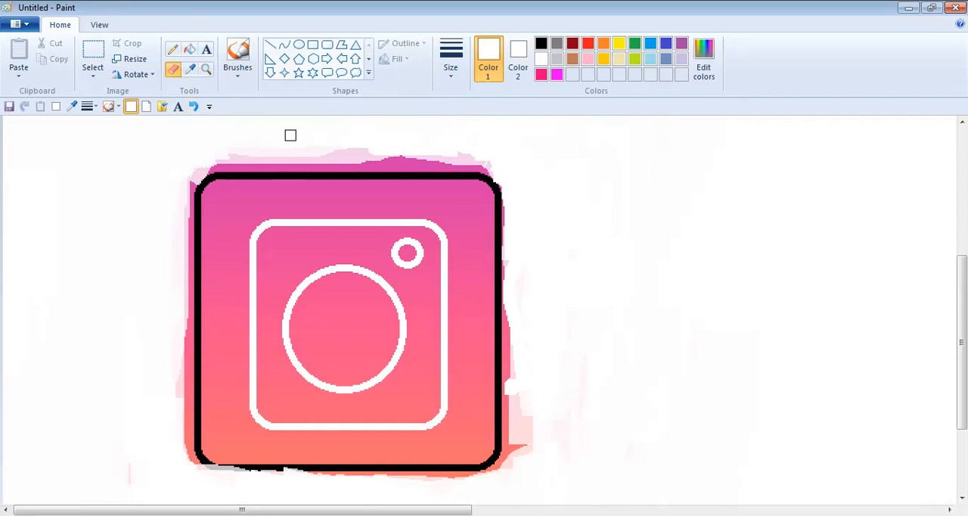
mouse_move(212, 149)
mouse_down()
mouse_move(385, 156)
mouse_move(294, 144)
mouse_move(224, 151)
mouse_up()
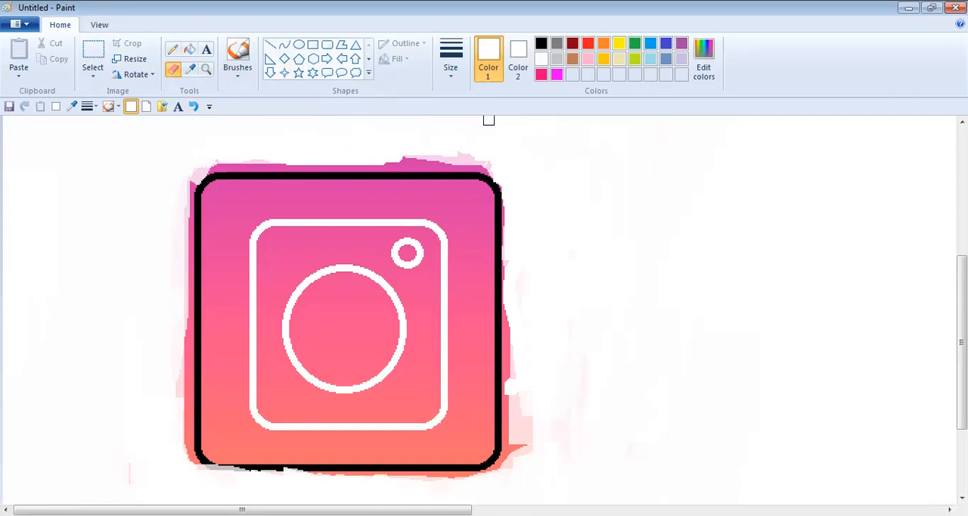
mouse_move(545, 157)
mouse_down()
mouse_move(241, 155)
mouse_move(199, 166)
mouse_move(177, 201)
mouse_move(183, 184)
mouse_move(200, 174)
mouse_move(177, 216)
mouse_move(187, 178)
mouse_move(229, 159)
mouse_move(468, 160)
mouse_move(511, 172)
mouse_up()
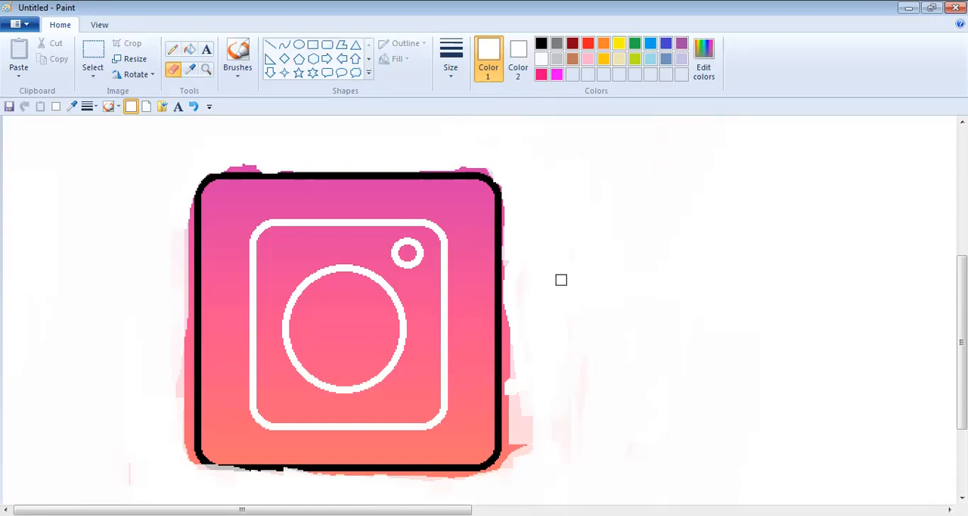
- Erase the fringe along the right side and below the rounded square, undoing a stray stroke that cut into the top outline
mouse_move(524, 488)
mouse_down()
mouse_move(536, 431)
mouse_move(529, 405)
mouse_move(528, 460)
mouse_move(525, 385)
mouse_up()
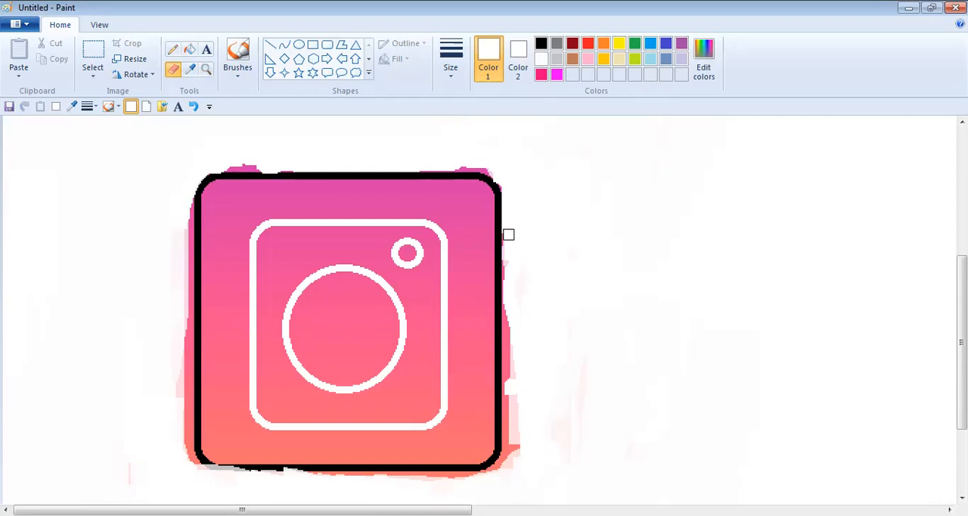
drag(507, 250, 514, 288)
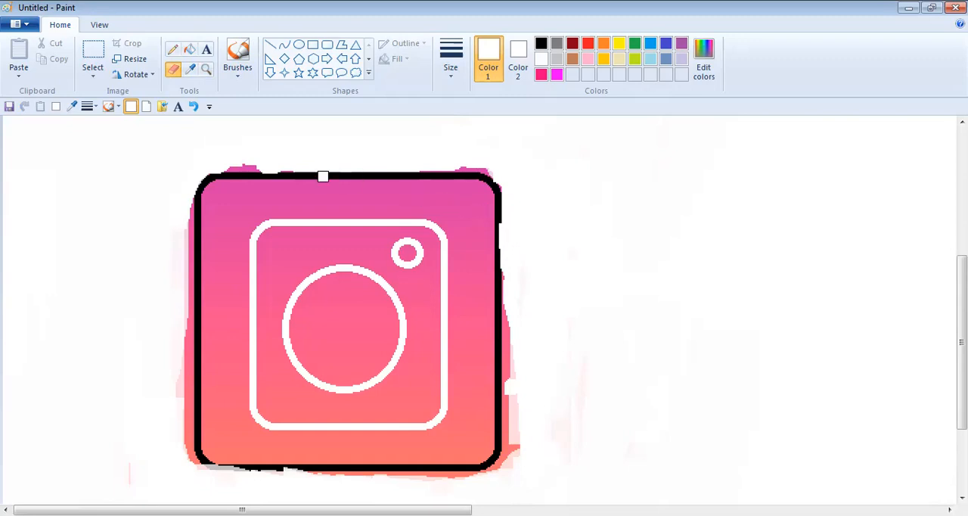
mouse_move(521, 362)
mouse_down()
mouse_move(513, 461)
mouse_move(525, 404)
mouse_up()
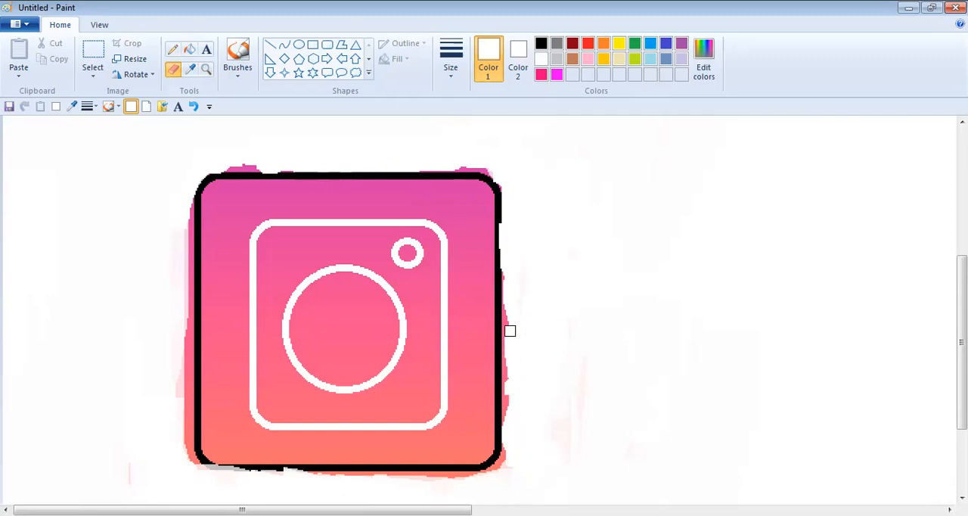
drag(508, 347, 513, 428)
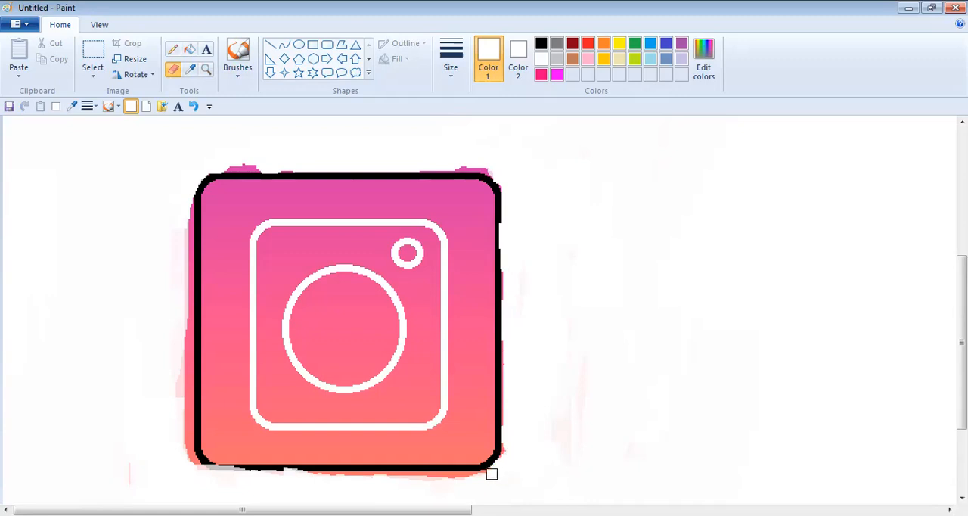
drag(454, 481, 214, 480)
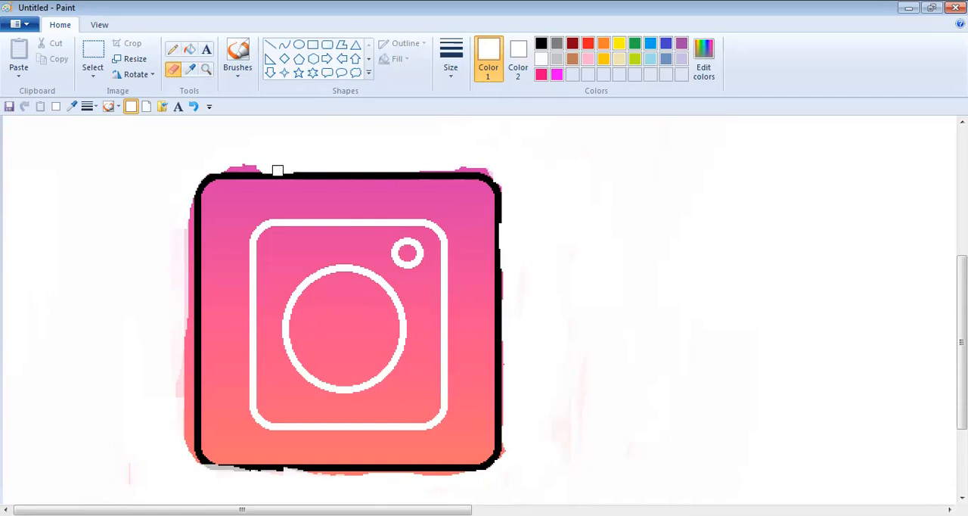
click(194, 107)
- Erase the remaining pink spots along the top edge and around both upper corners of the rounded square
mouse_move(244, 163)
mouse_down()
mouse_move(225, 162)
mouse_move(243, 168)
mouse_up()
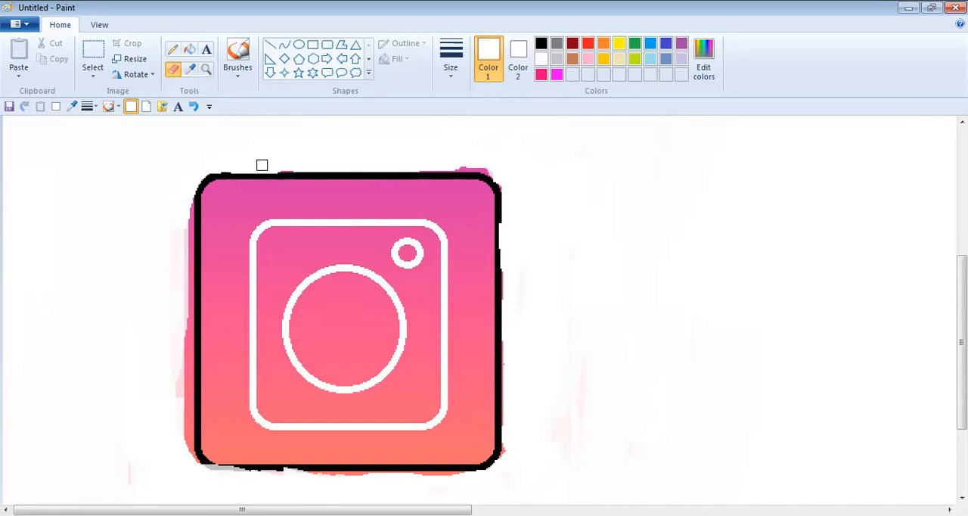
mouse_move(187, 204)
mouse_down()
mouse_move(189, 223)
mouse_move(191, 152)
mouse_up()
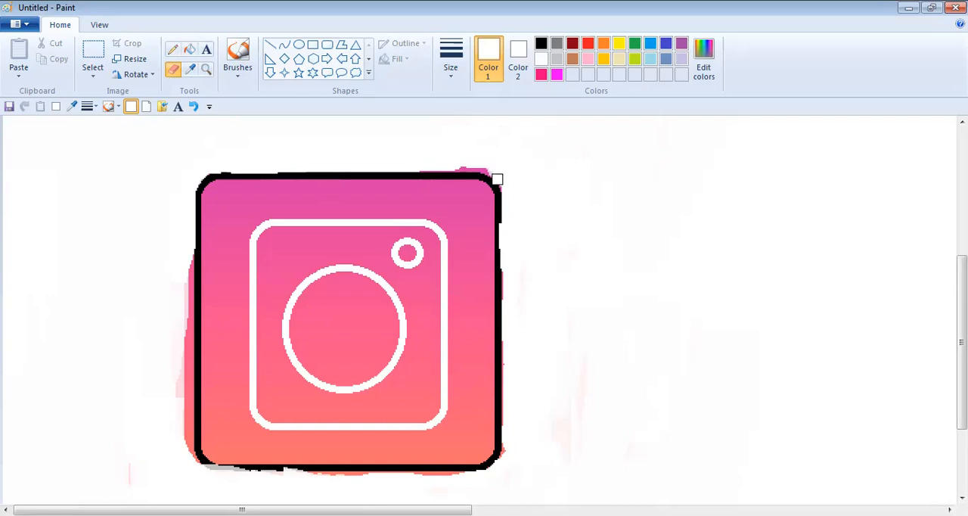
drag(505, 178, 473, 164)
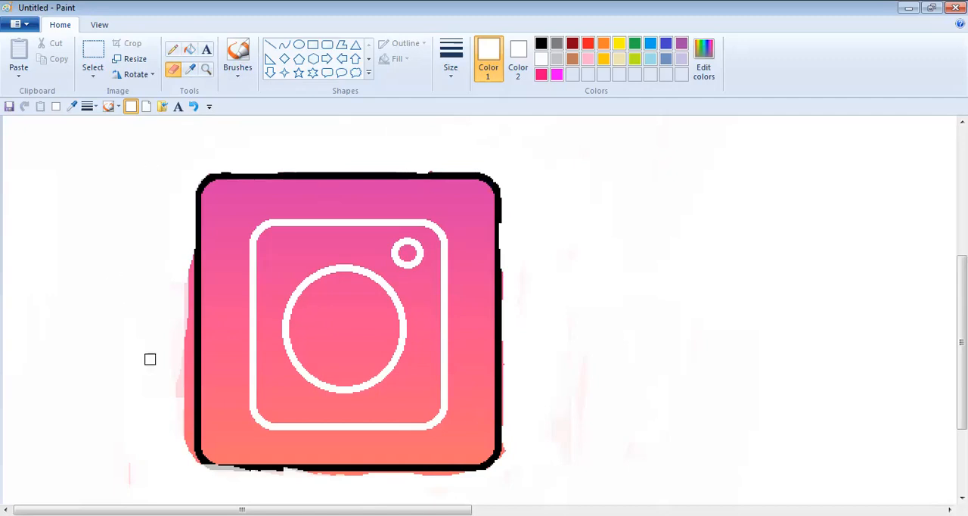
- Erase the fringe down the square's left side, along its bottom edge and at its lower-left corner, undoing the stroke that cut the bottom outline
mouse_move(177, 374)
mouse_down()
mouse_move(181, 405)
mouse_move(180, 305)
mouse_up()
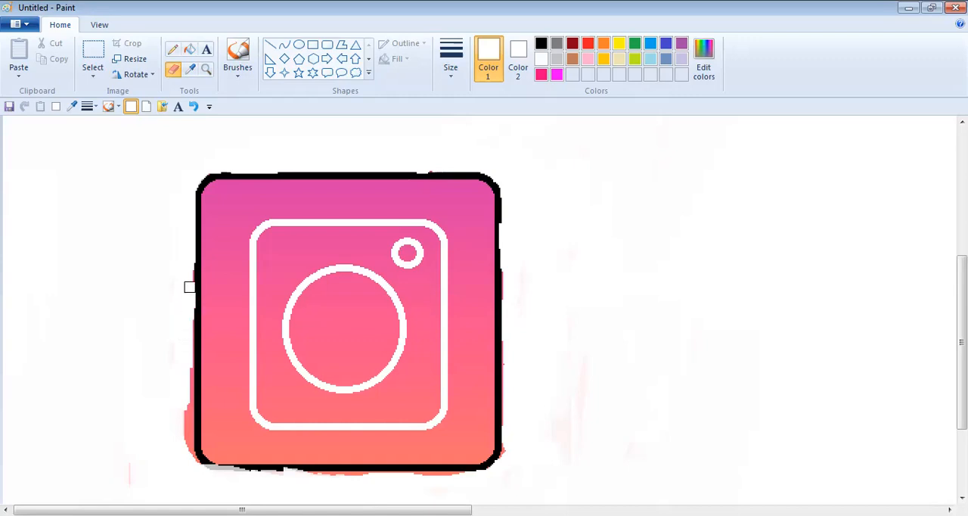
drag(184, 455, 188, 313)
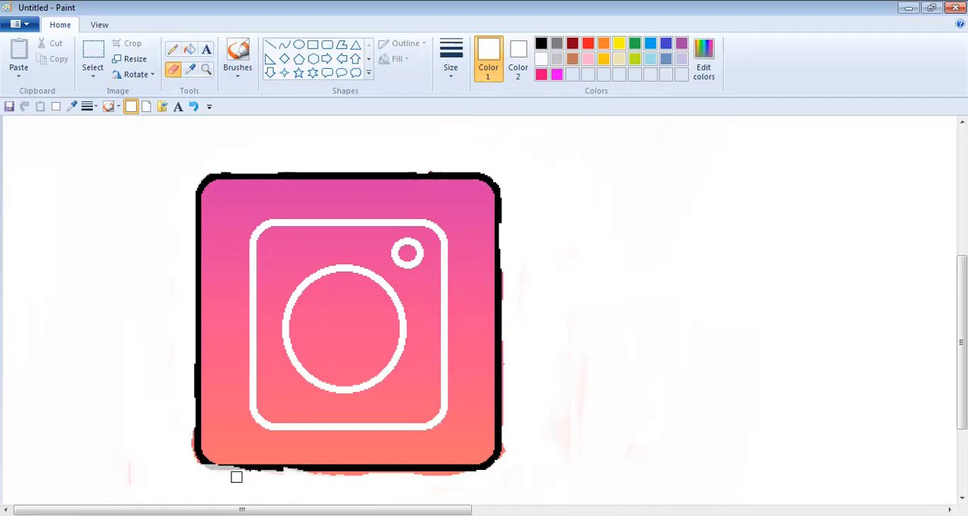
mouse_move(319, 483)
mouse_down()
mouse_move(357, 475)
mouse_move(311, 468)
mouse_up()
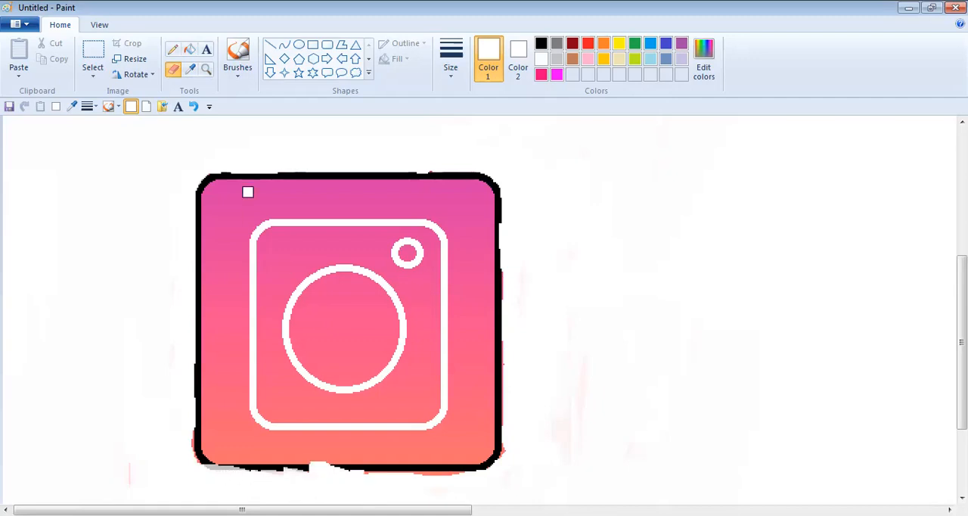
click(194, 106)
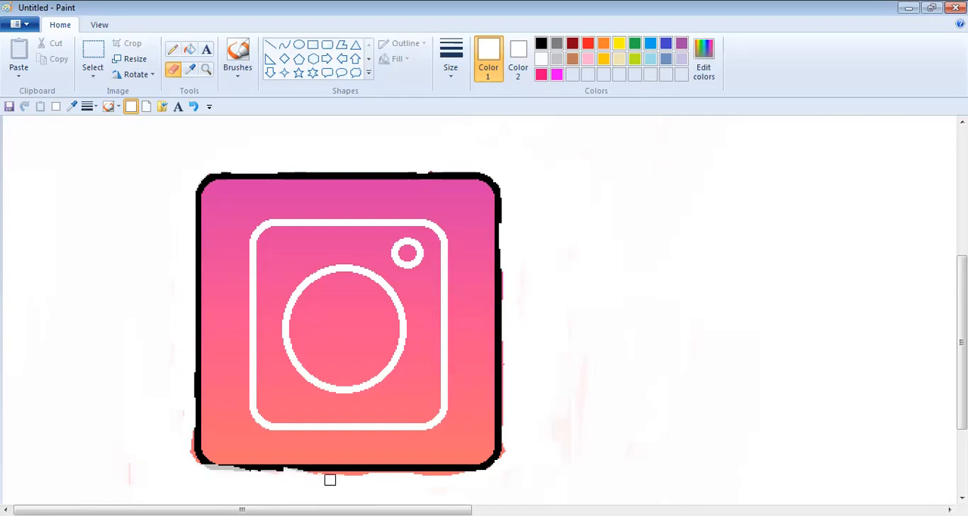
mouse_move(343, 478)
mouse_down()
mouse_move(299, 474)
mouse_move(330, 478)
mouse_up()
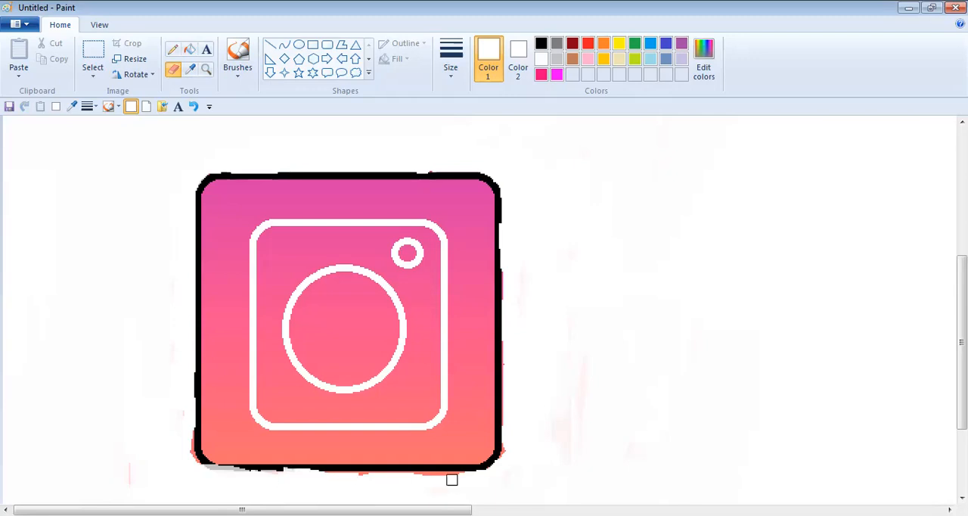
drag(452, 480, 324, 481)
mouse_move(184, 442)
mouse_down()
mouse_move(191, 465)
mouse_move(207, 473)
mouse_move(184, 426)
mouse_move(190, 454)
mouse_up()
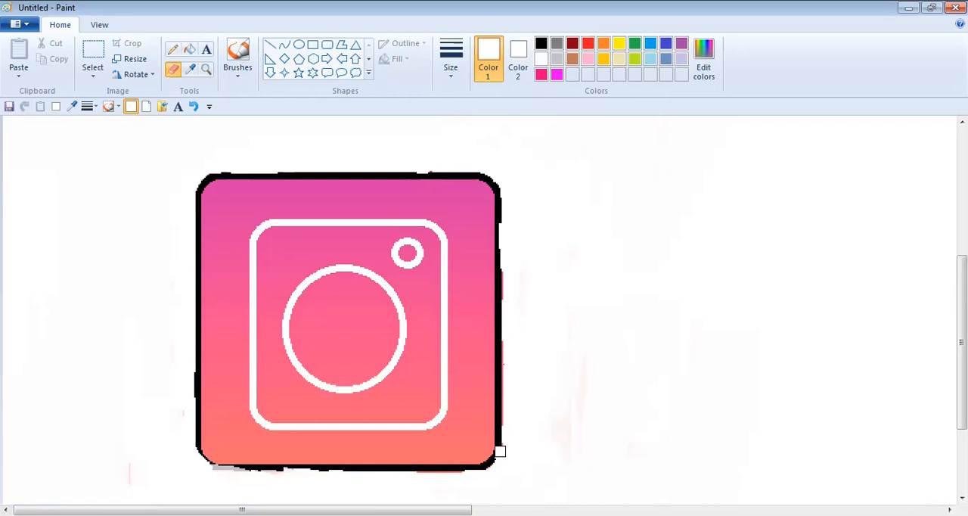
- Clean up the fringe at the square's lower-right corner with the Eraser, undoing the strokes that bite into the black outline
click(195, 108)
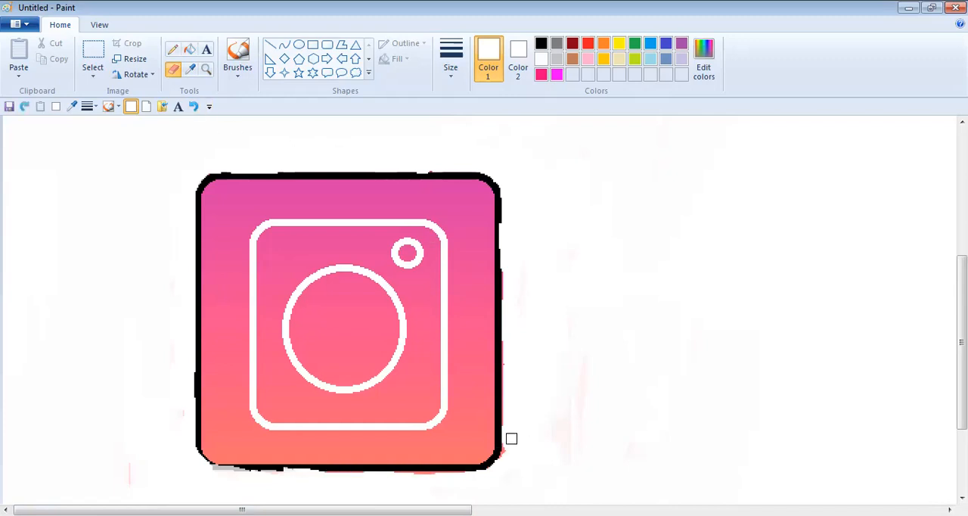
drag(506, 464, 507, 439)
drag(455, 478, 421, 472)
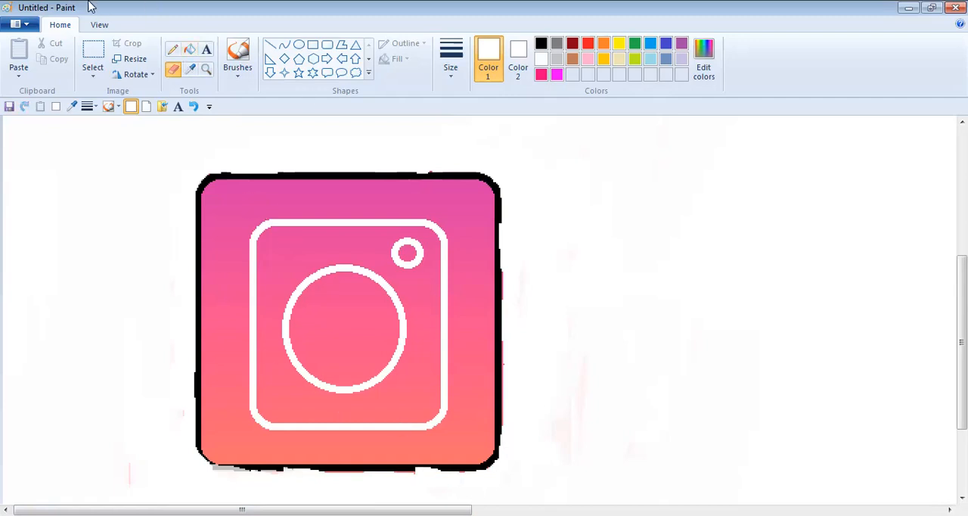
click(193, 107)
click(412, 481)
- Select the whole logo with a rectangular selection and move it to the middle of the canvas
click(99, 24)
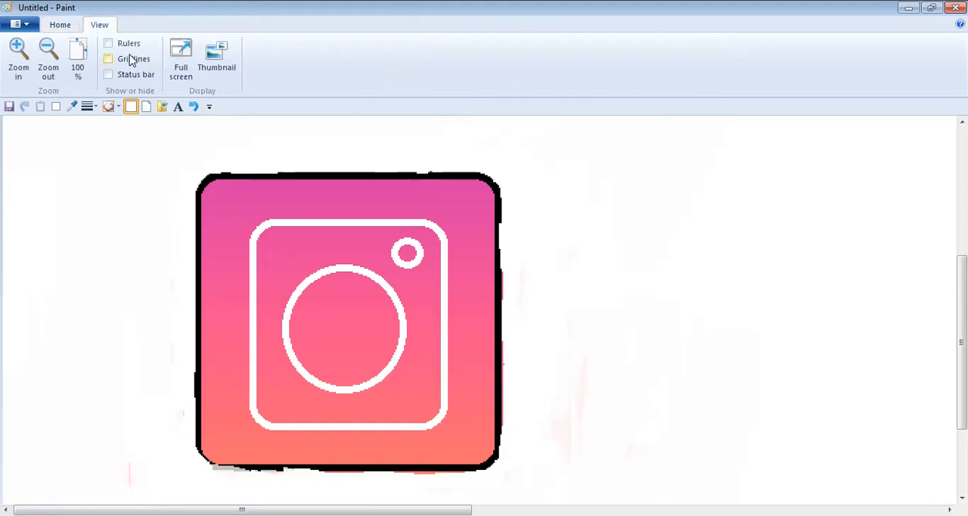
click(47, 70)
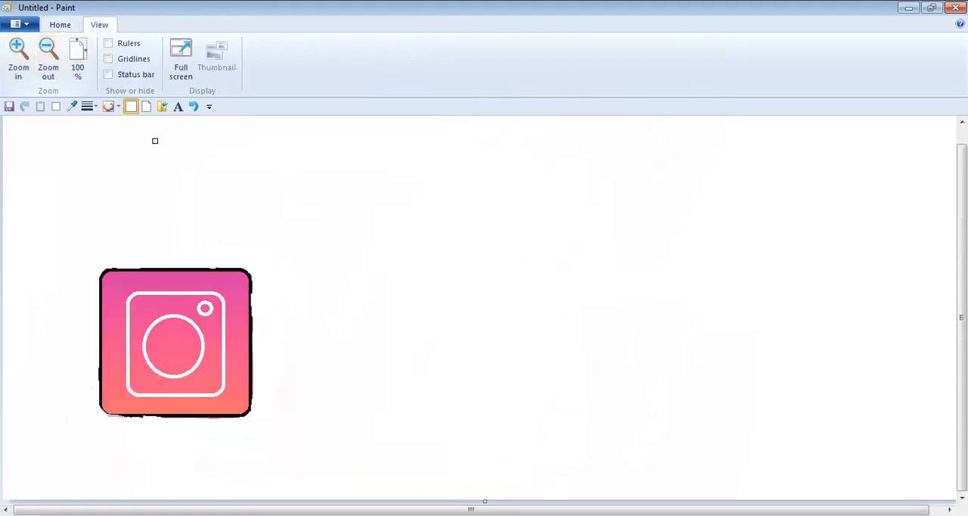
click(60, 24)
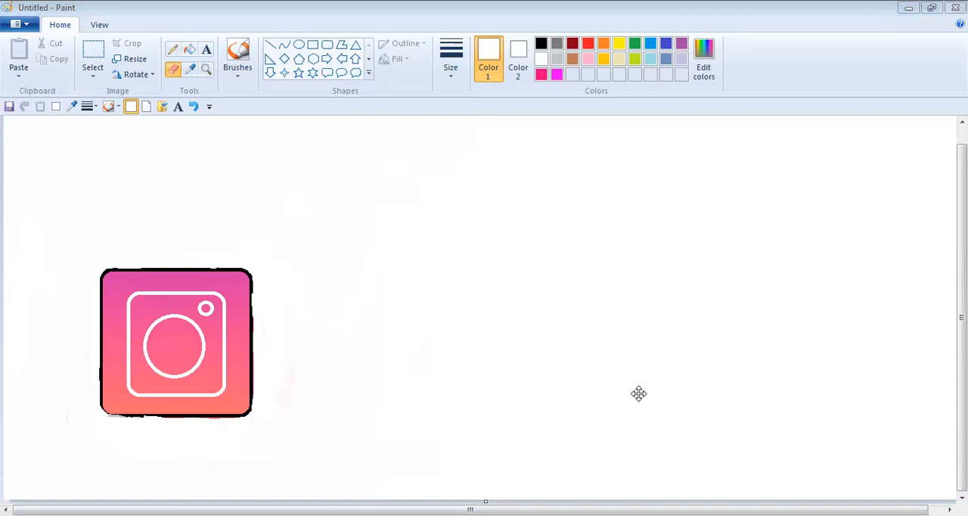
click(91, 54)
drag(66, 255, 275, 425)
drag(218, 387, 447, 312)
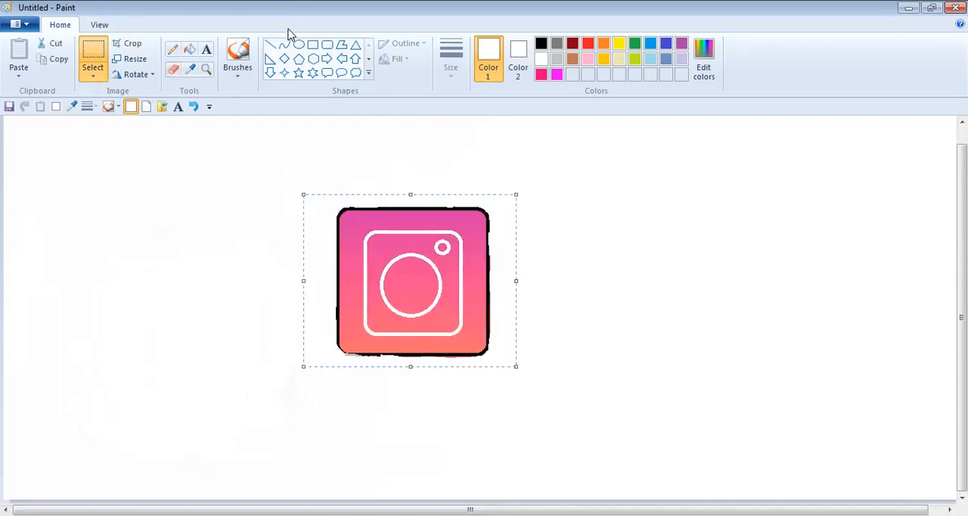
- Cover the ragged black outline with a white rounded rectangle, adjusting its edges to fit around the gradient square
click(326, 44)
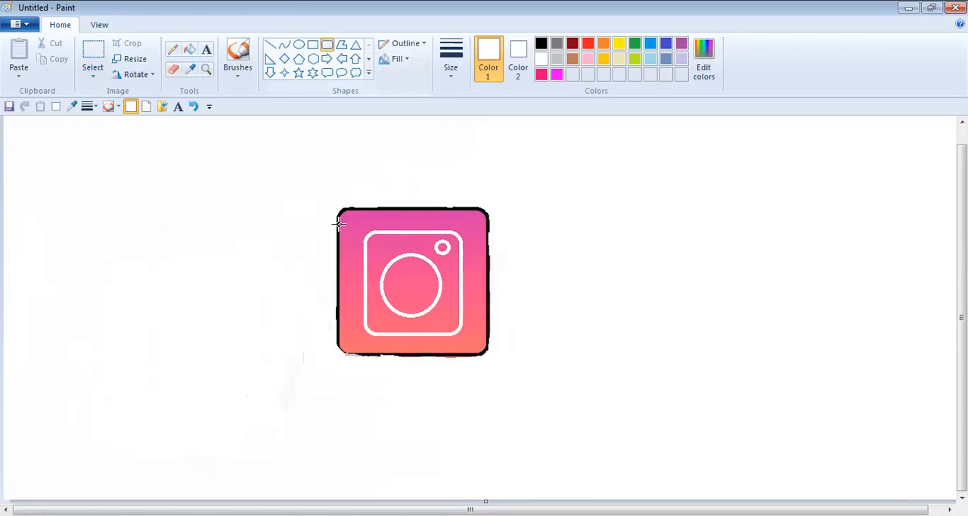
drag(339, 214, 488, 355)
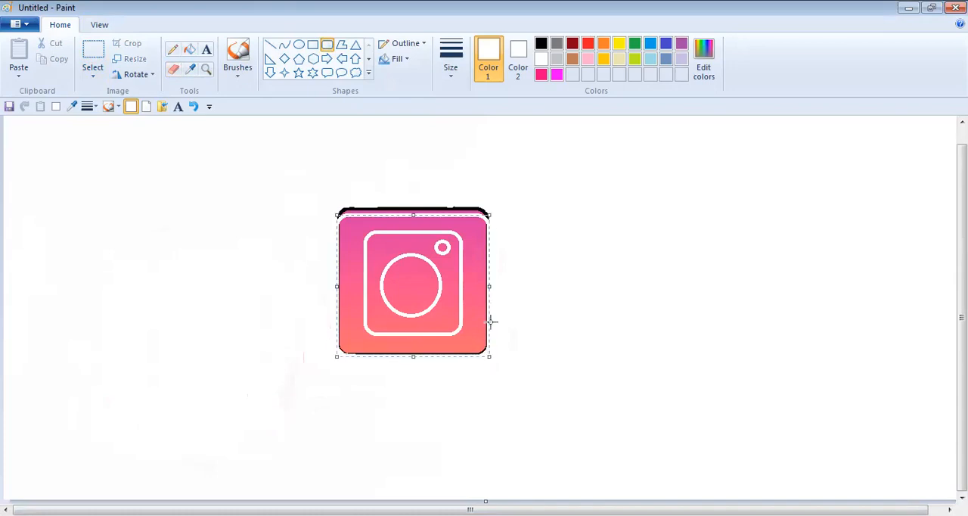
drag(453, 209, 451, 205)
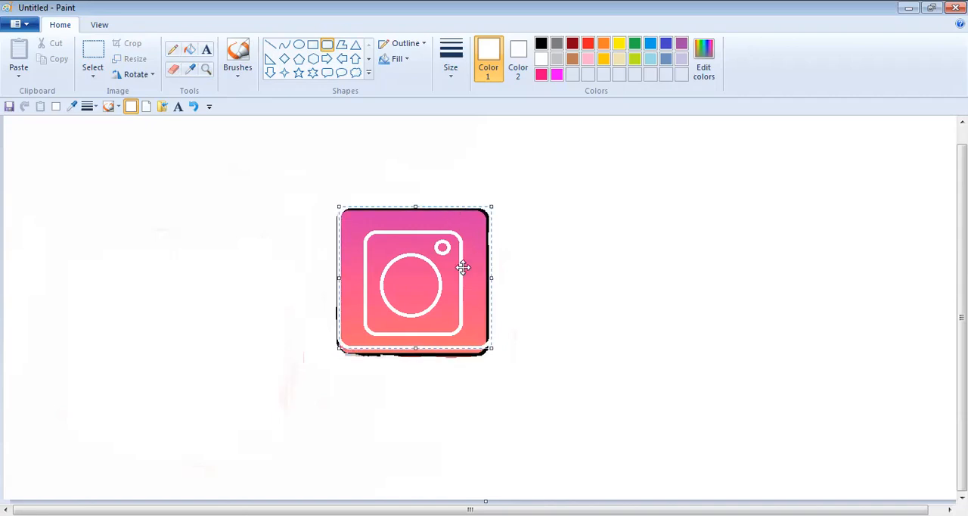
drag(418, 349, 418, 357)
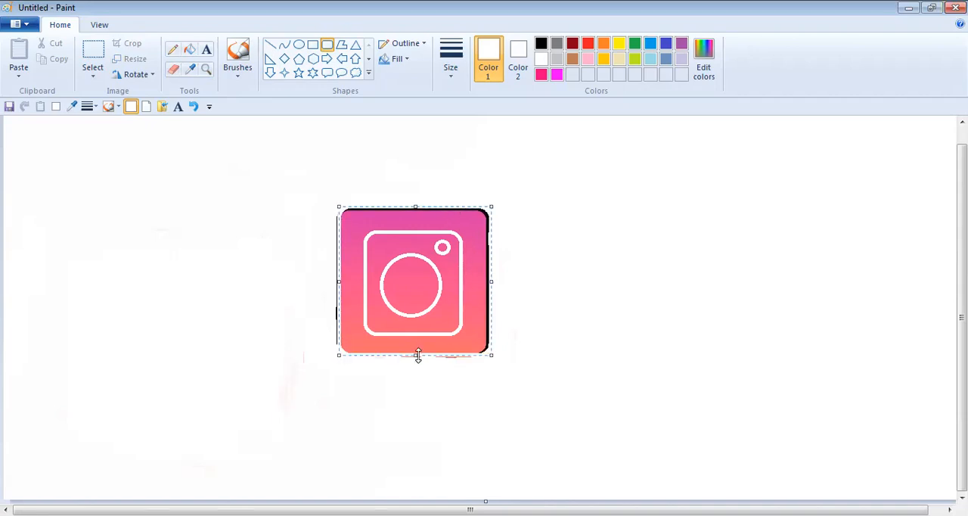
drag(493, 280, 489, 285)
drag(408, 208, 408, 206)
drag(338, 287, 341, 287)
click(548, 234)
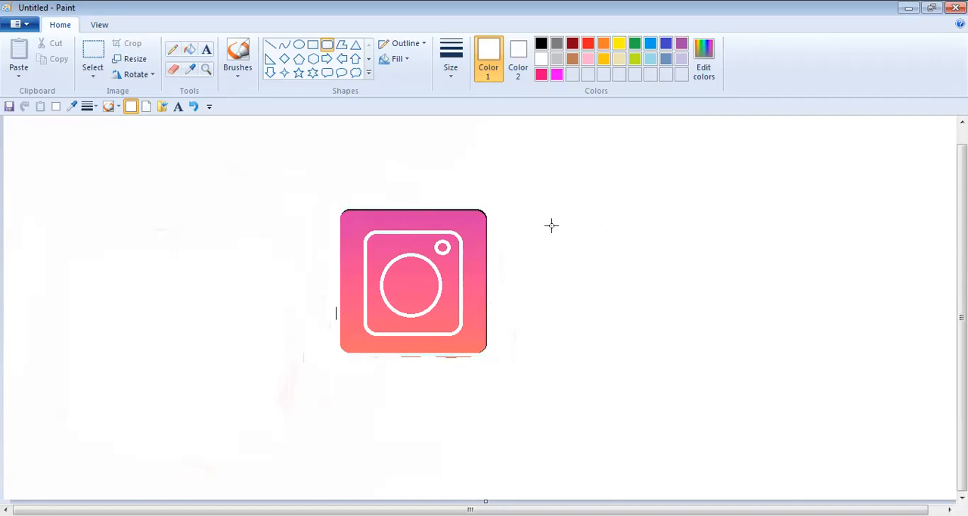
- Erase the leftover outline fragments below the gradient square and beside its left edge
click(175, 68)
drag(473, 357, 376, 356)
drag(335, 299, 335, 330)
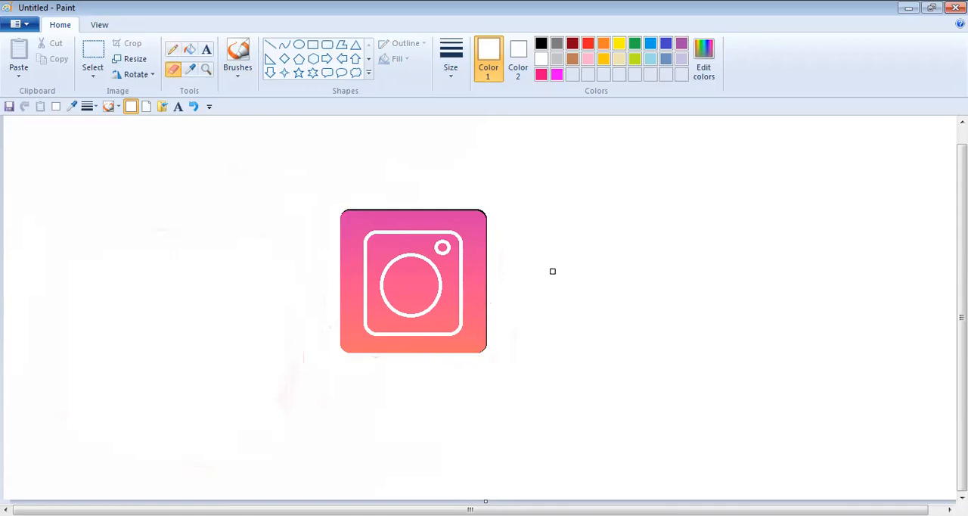
- Draw a rounded rectangle around the edge of the gradient square and set its outline colour to black
click(327, 45)
mouse_move(337, 211)
mouse_down()
mouse_move(331, 330)
mouse_move(361, 353)
mouse_move(488, 353)
mouse_up()
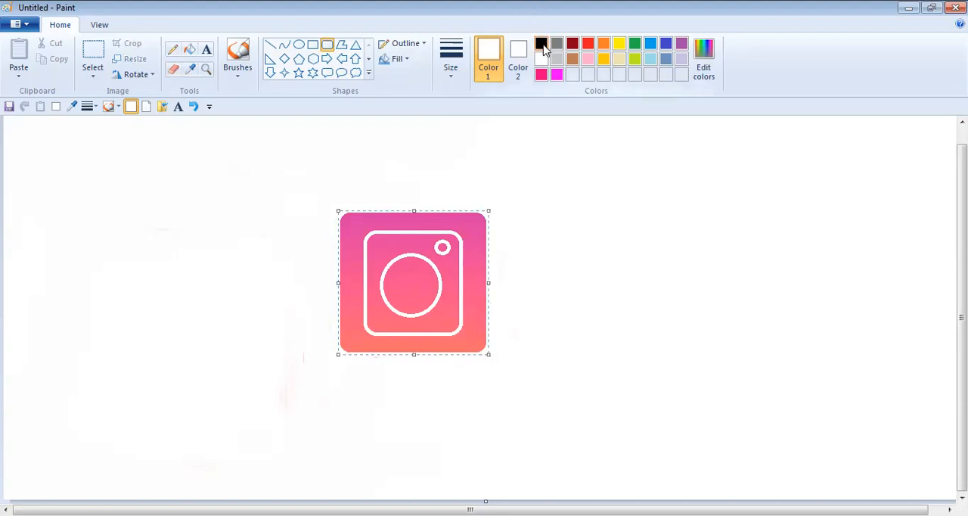
click(541, 43)
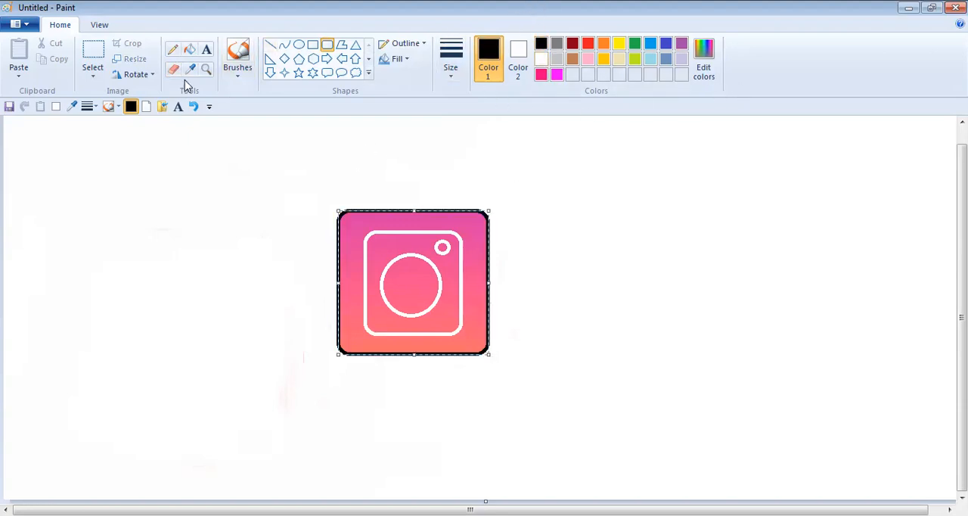
click(191, 127)
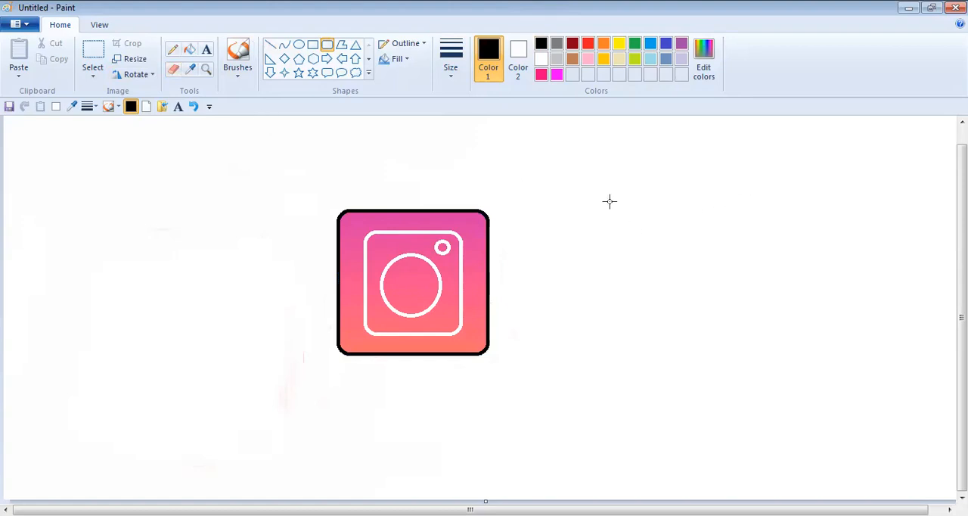